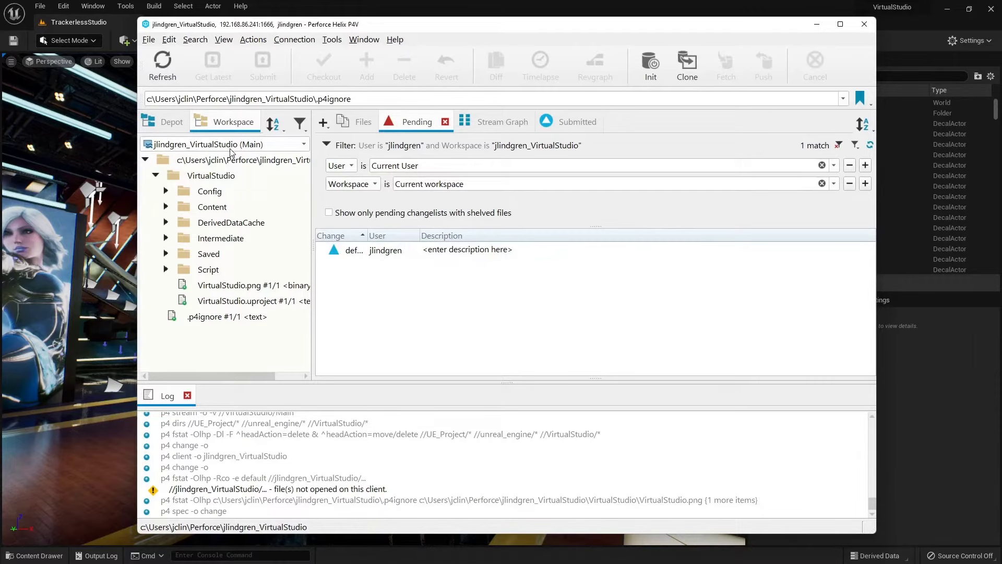
Step: Select the workspace's root folder in P4V and switch to the Unreal Editor
click(205, 161)
click(205, 162)
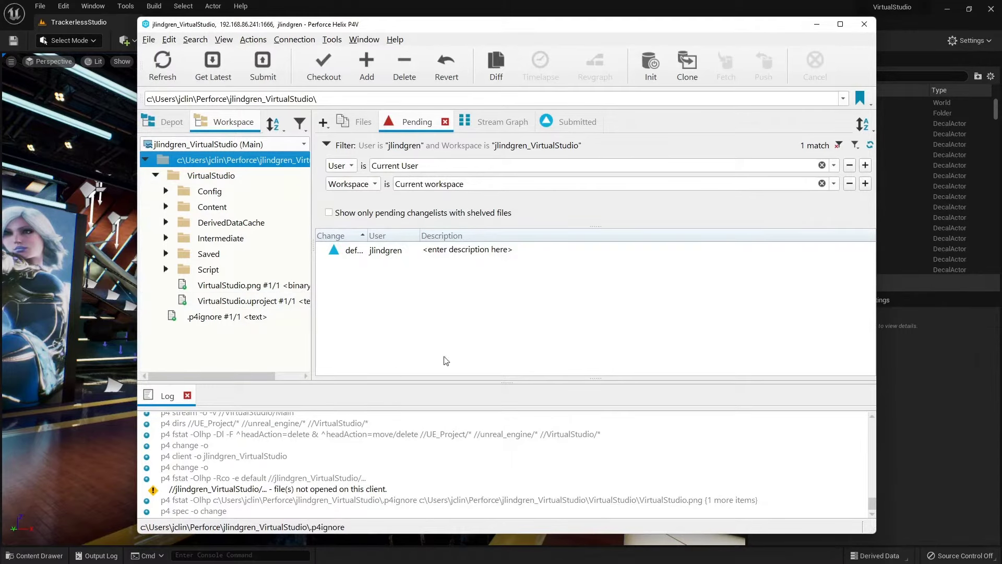
click(735, 14)
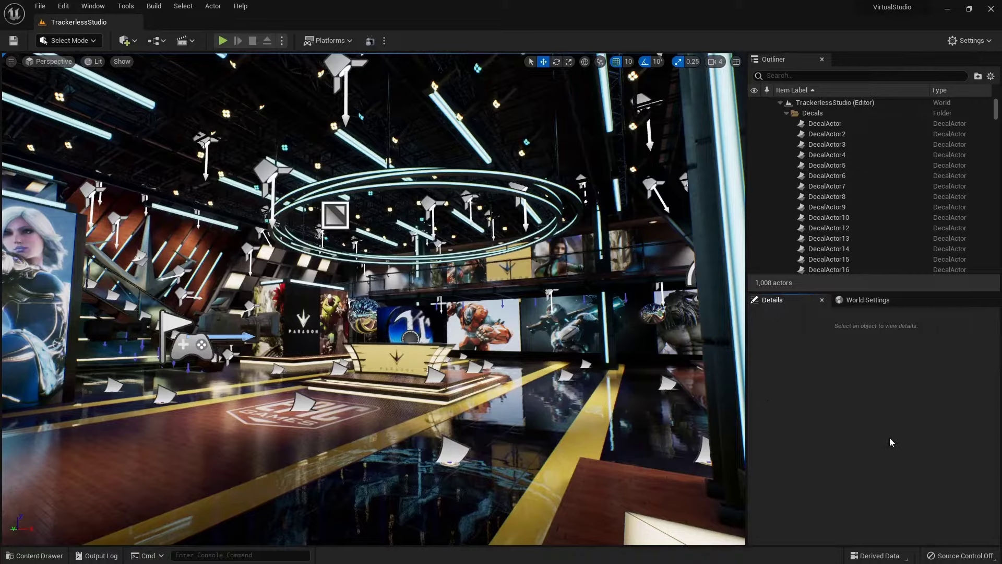
Step: Start connecting the project to source control and choose Perforce as the provider
click(974, 557)
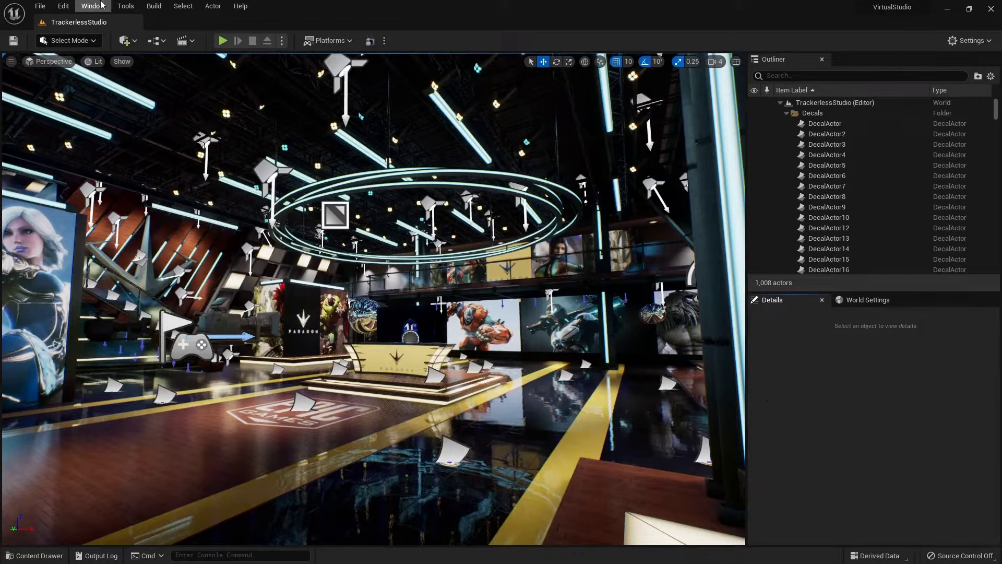
click(118, 6)
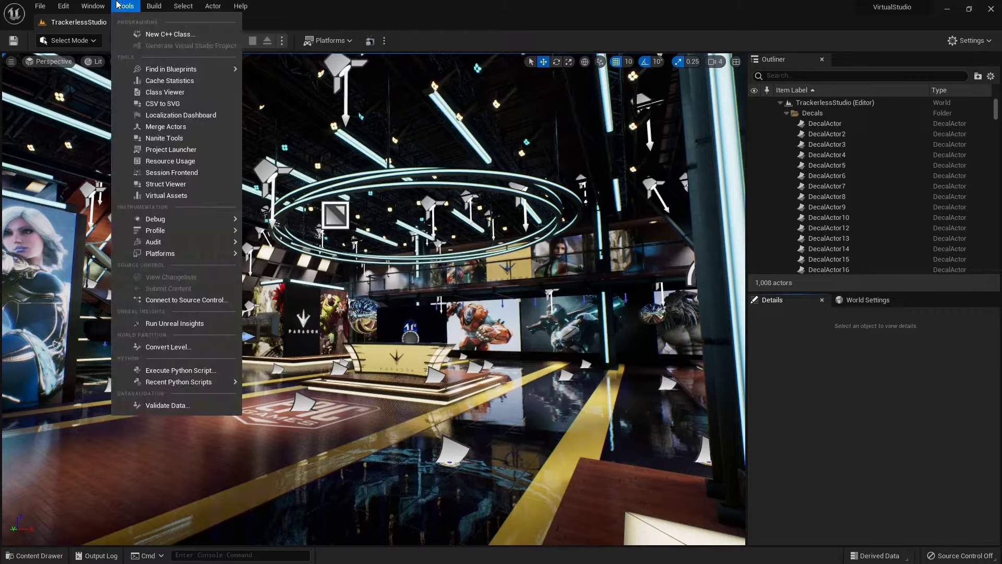
click(174, 300)
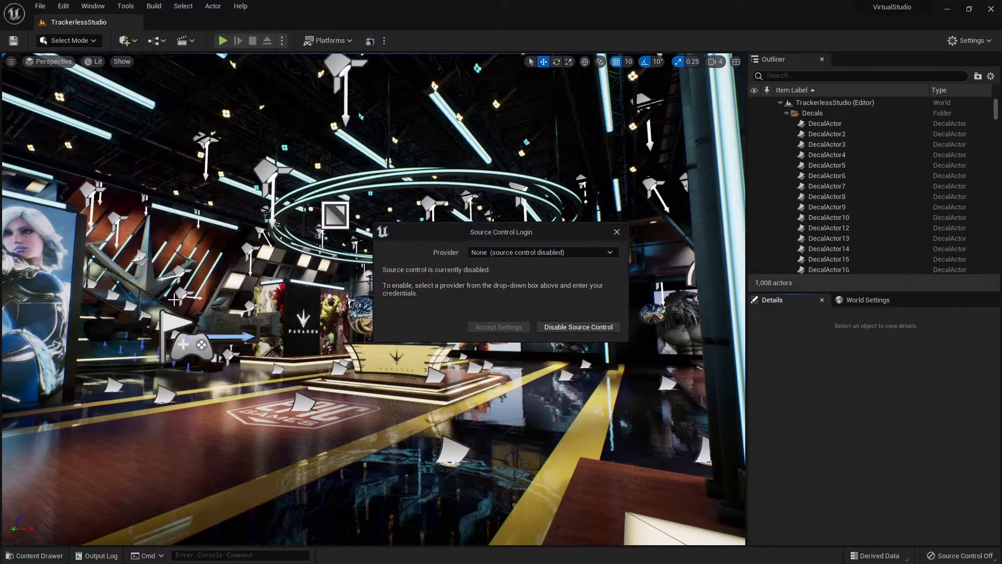
drag(563, 232, 483, 213)
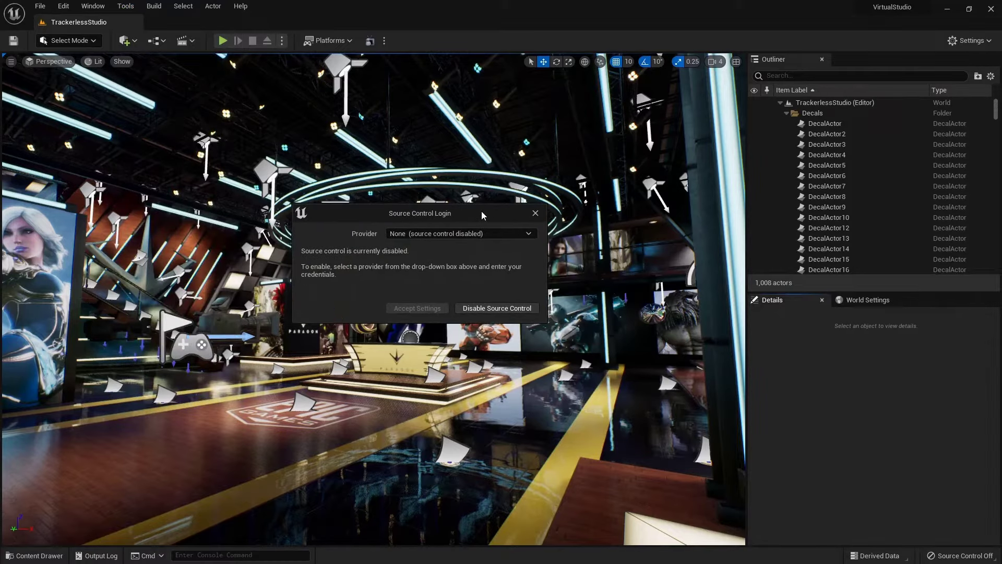
click(425, 232)
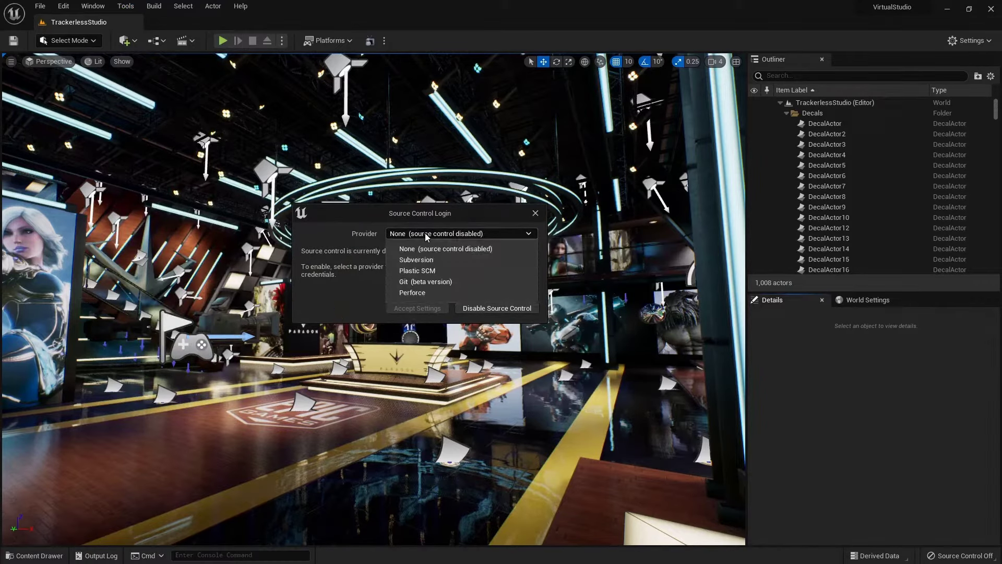
click(425, 294)
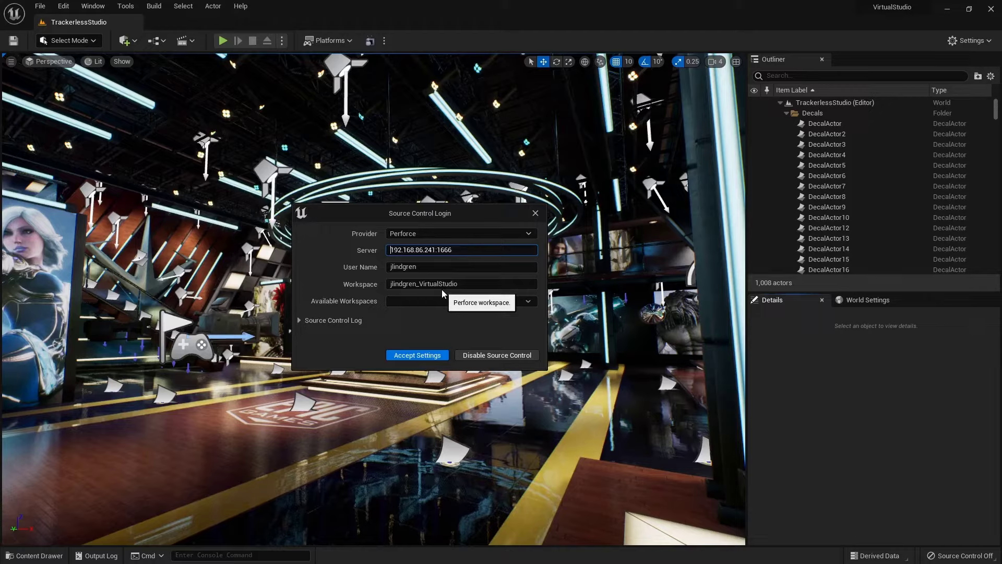
Step: Try the server address with an ssl: prefix and as localhost:1666, and set it back to 192.168.86.241:1666
text(ssl:)
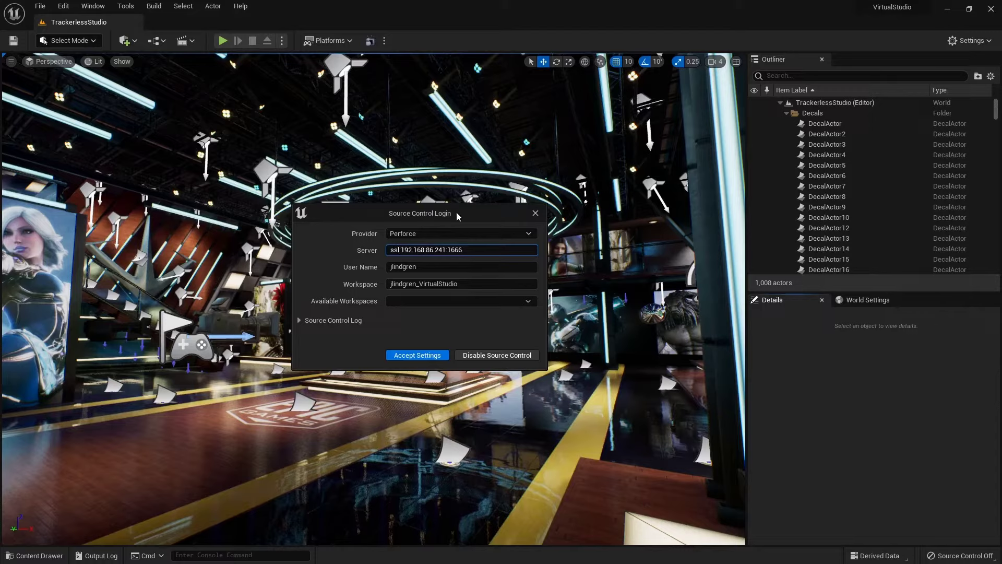
drag(450, 250, 349, 255)
key(BackSpace)
text(localhost)
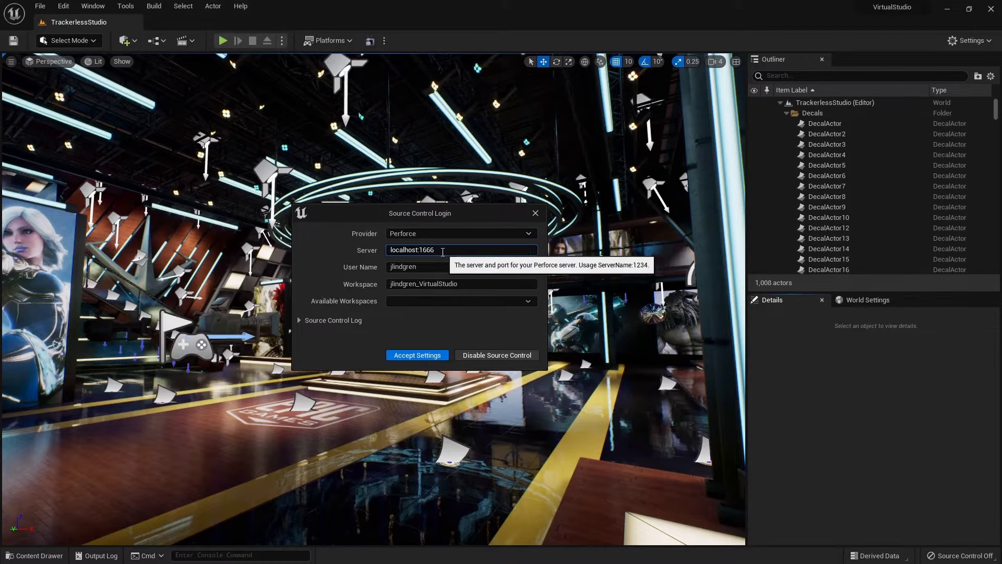
double_click(408, 250)
text(192.168.86.241)
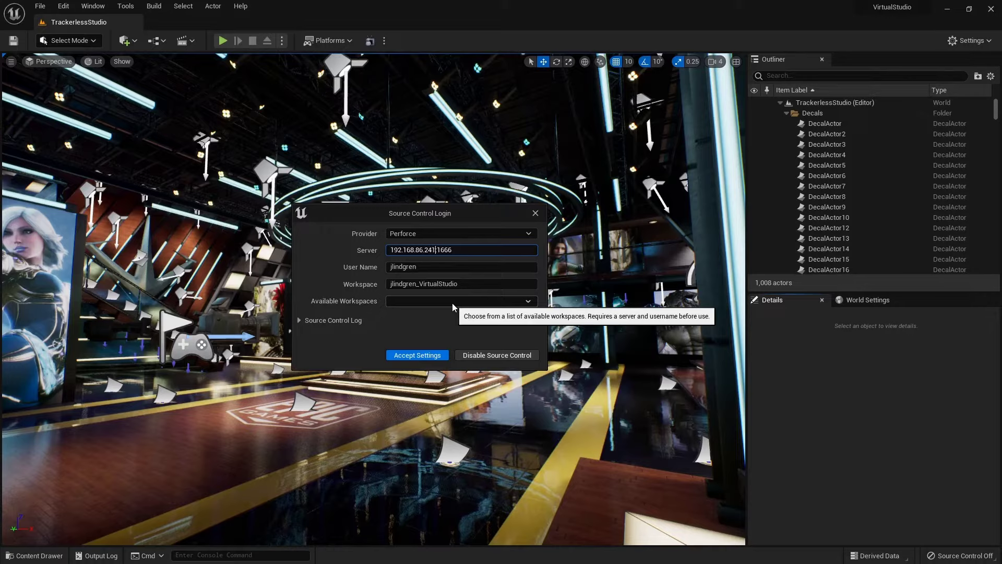
Step: Choose the VirtualStudio workspace from the available workspaces and accept the source control settings
click(422, 267)
click(422, 267)
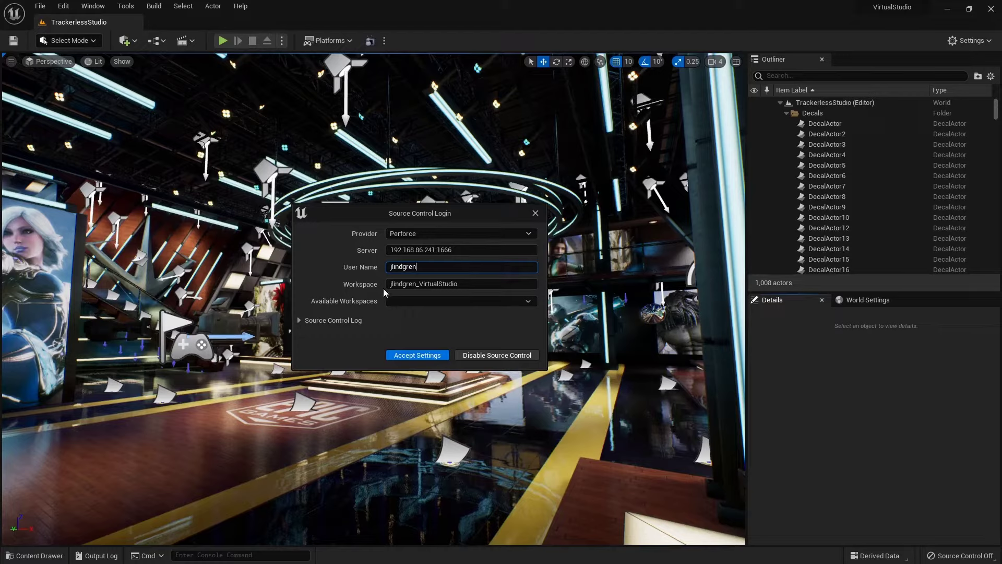
click(516, 299)
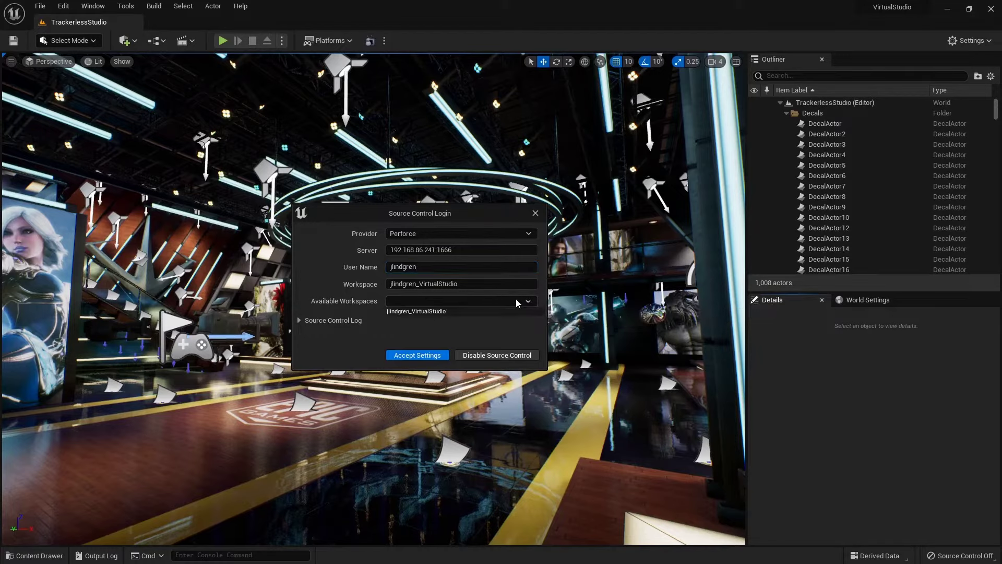
click(435, 311)
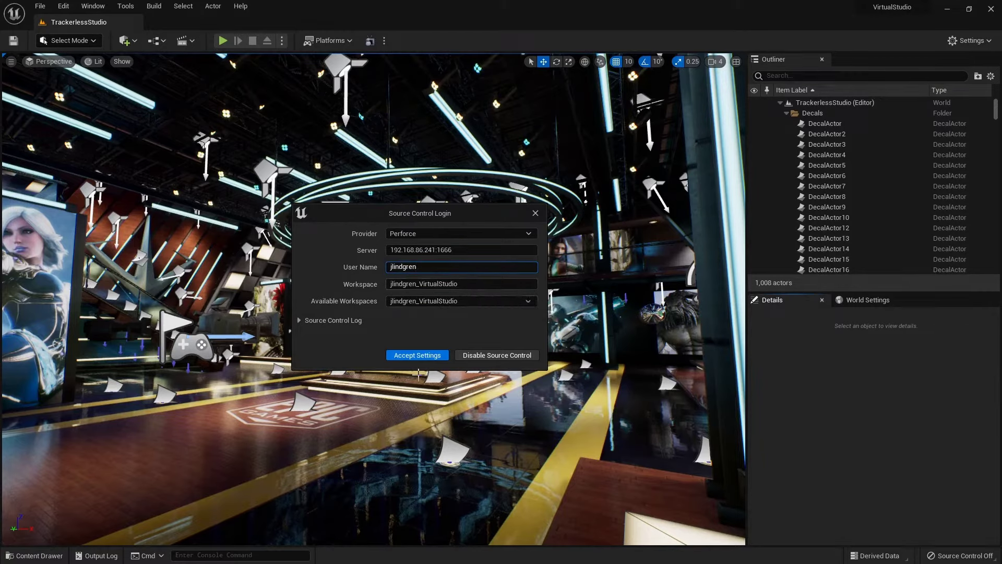
click(418, 356)
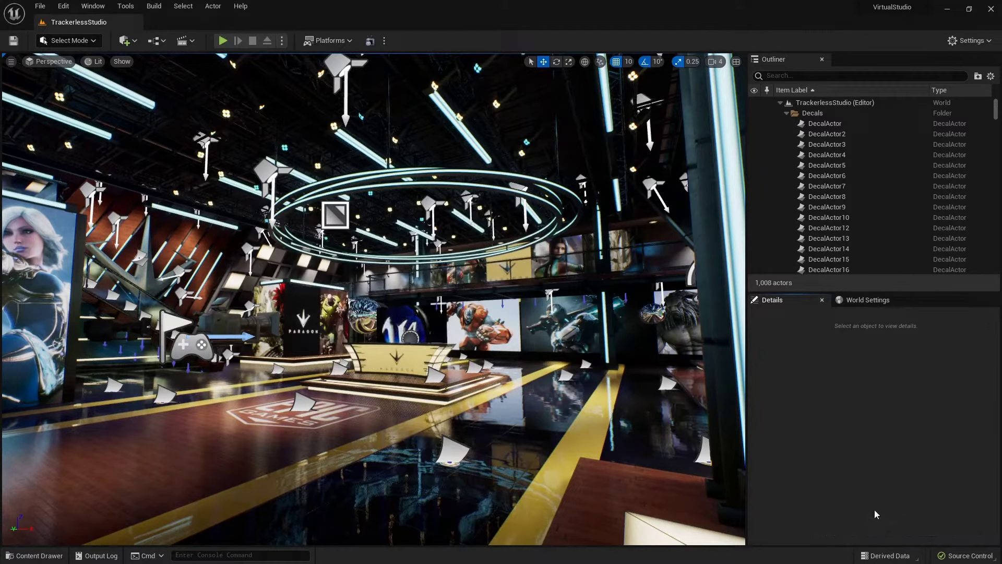
Step: Check the source control connection status and the source control commands available in the editor
mouse_move(967, 557)
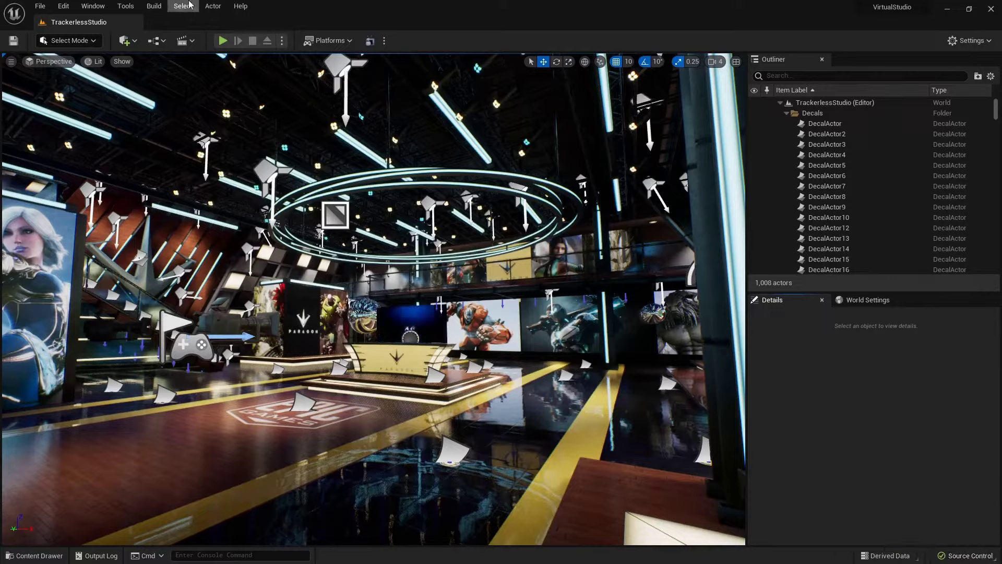
click(130, 7)
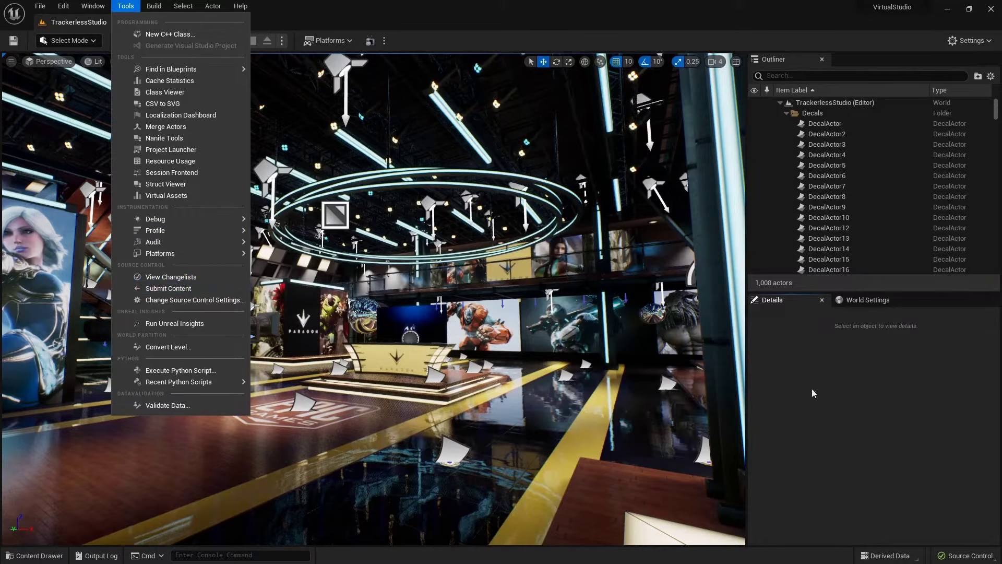
click(889, 425)
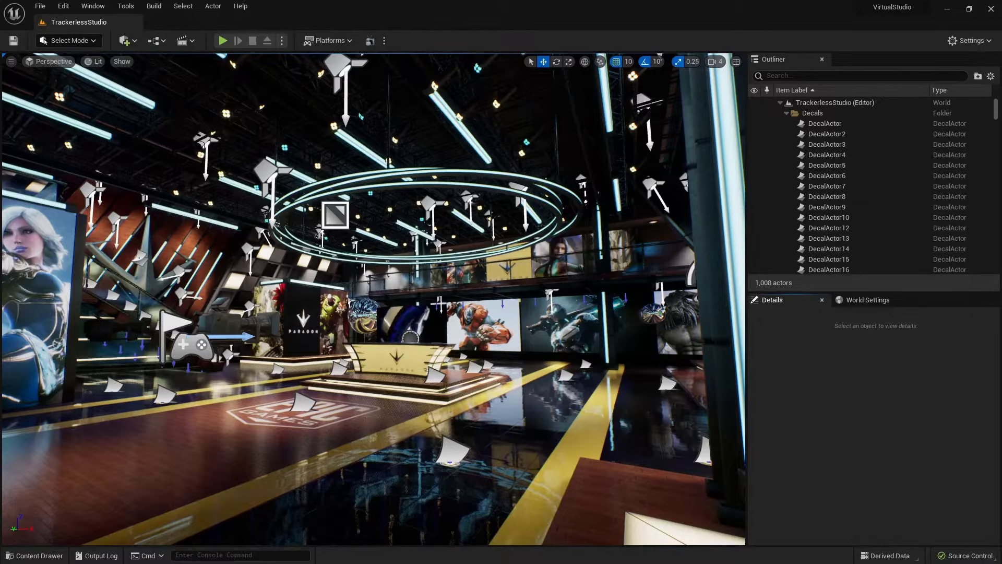
Step: Switch to File Explorer, inspect the read-only attribute of VirtualStudio.uproject in the VirtualStudio folder, and return to the Unreal Editor
key(alt+Tab)
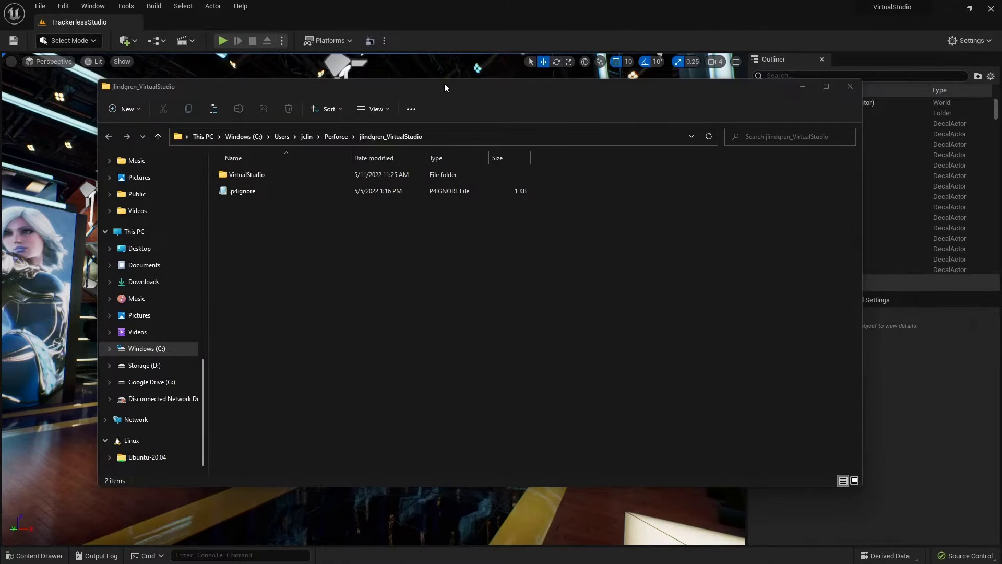
drag(445, 87, 436, 92)
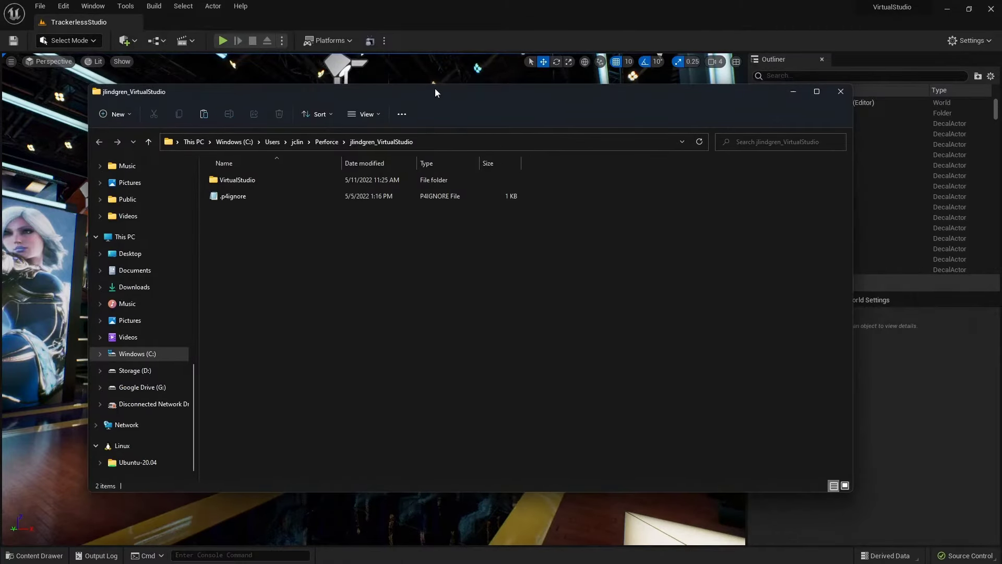
double_click(244, 181)
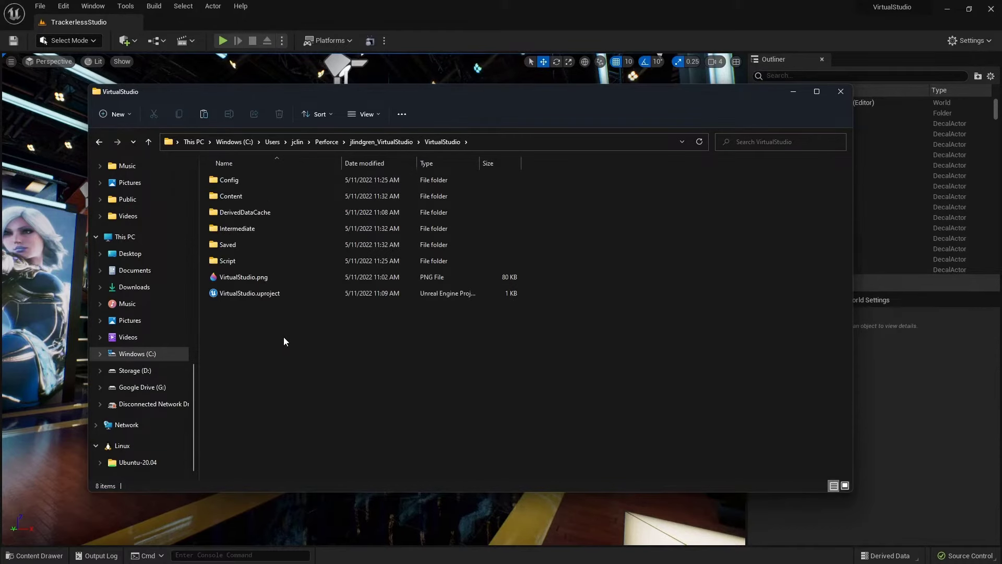
click(264, 293)
key(alt+Return)
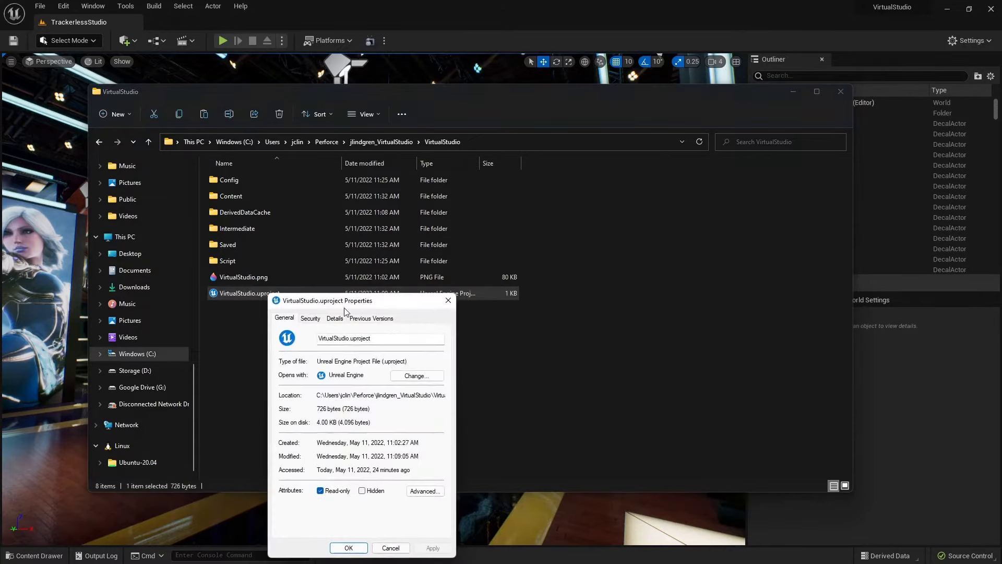
drag(351, 300, 405, 152)
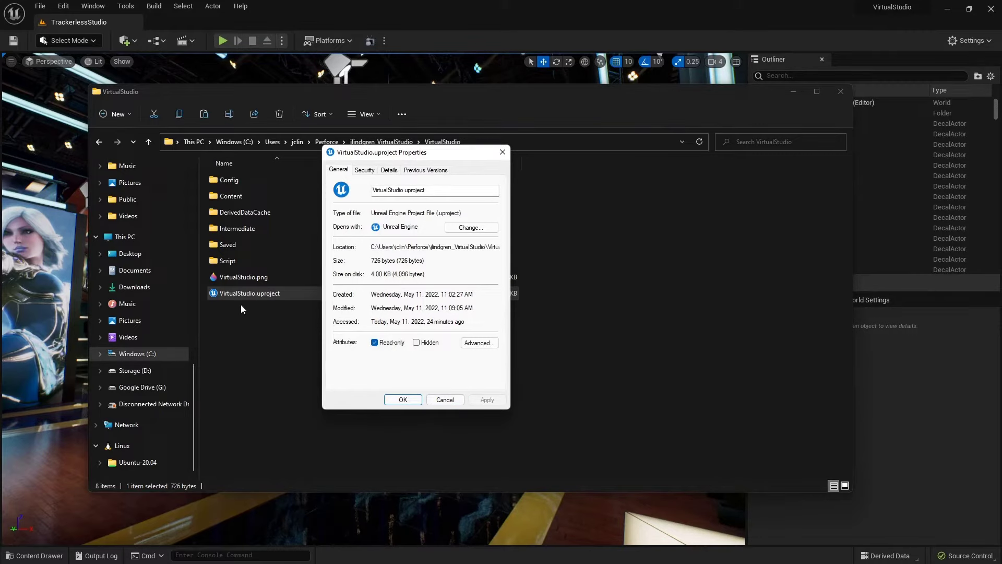
click(445, 399)
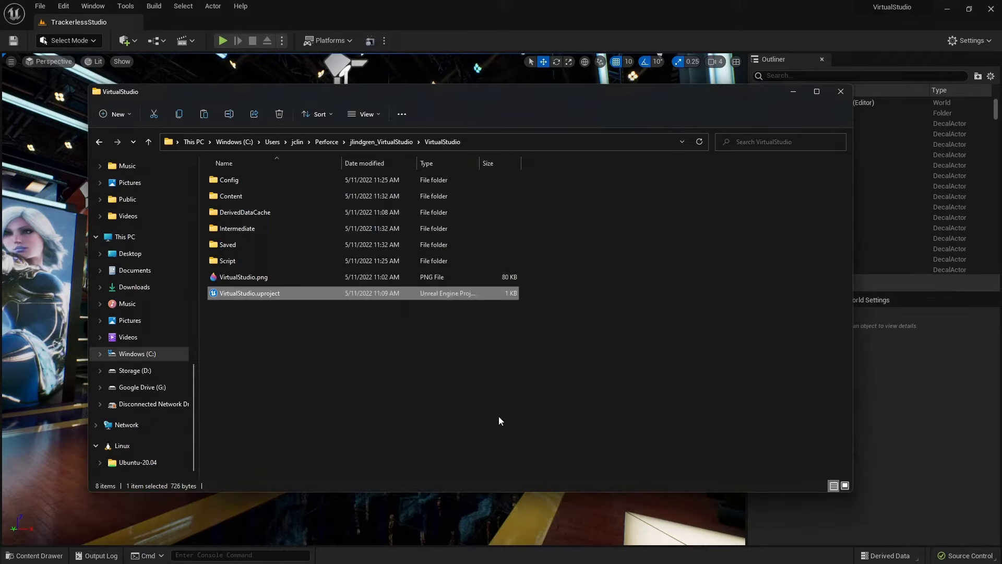
click(521, 24)
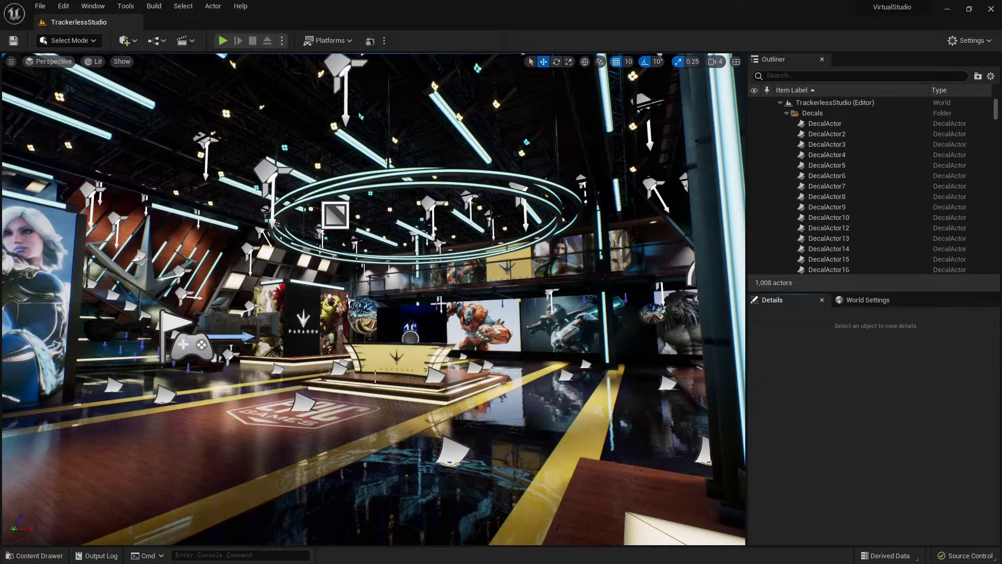
Step: Switch to P4V, check out VirtualStudio.uproject, and return to the Unreal Editor
key(alt+Tab)
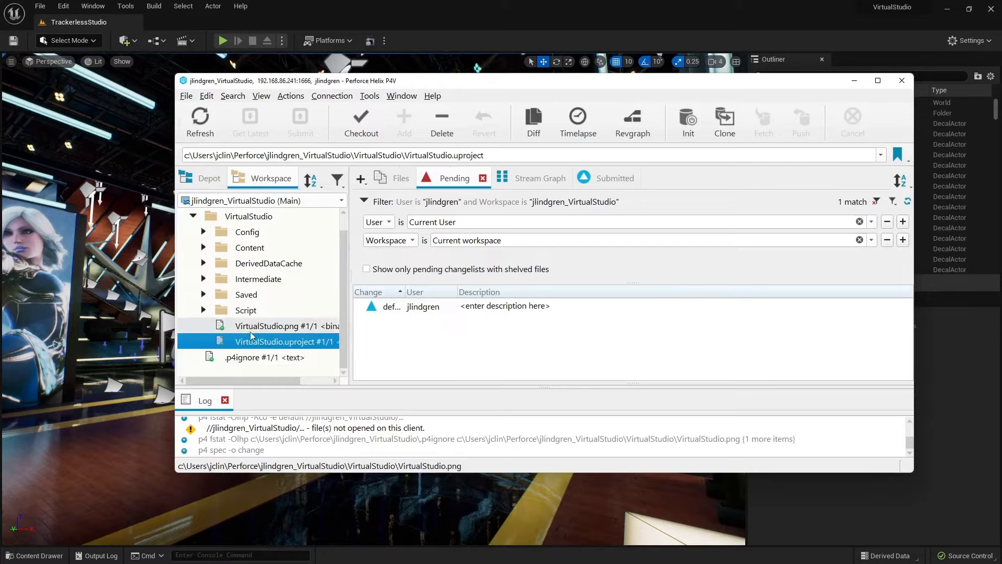
click(367, 122)
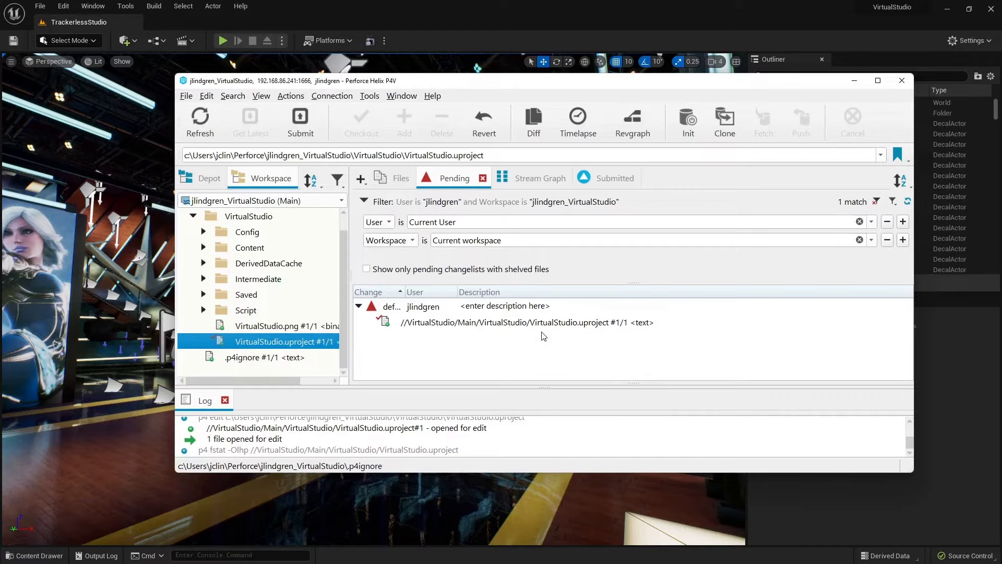
click(854, 81)
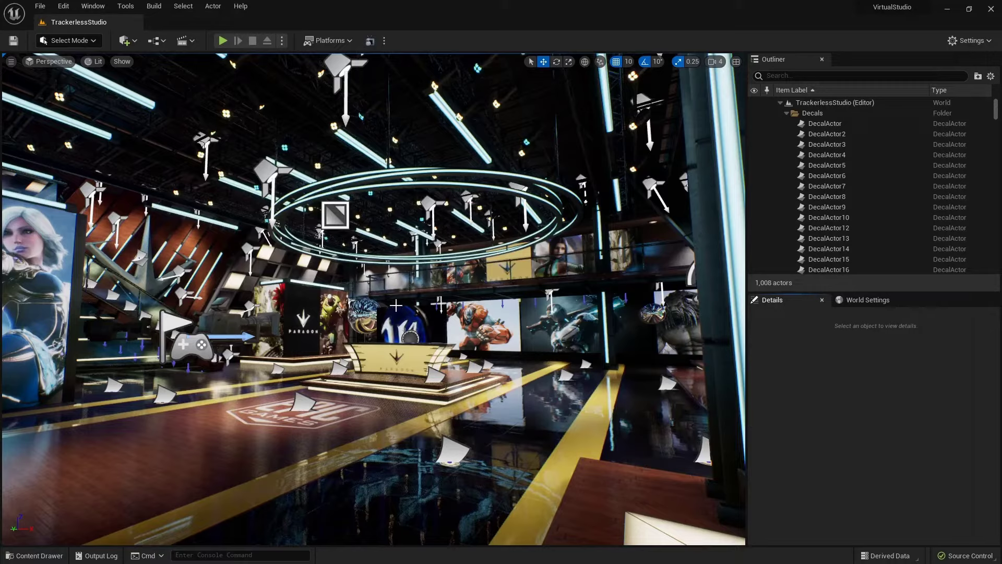
Step: Move one of the hanging ring light groups above the desk straight down, clear of the other ring
click(271, 435)
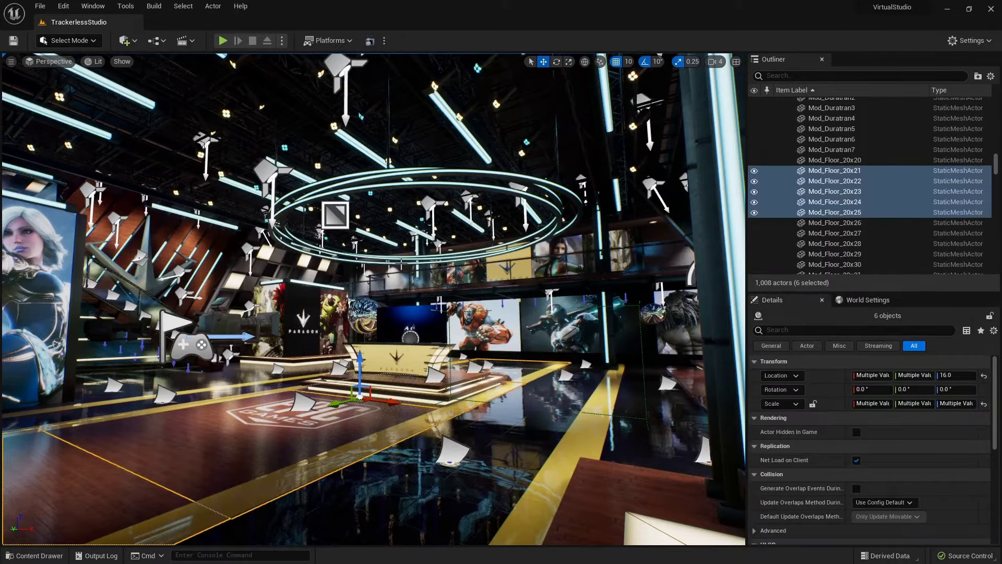
click(401, 262)
drag(410, 226, 412, 265)
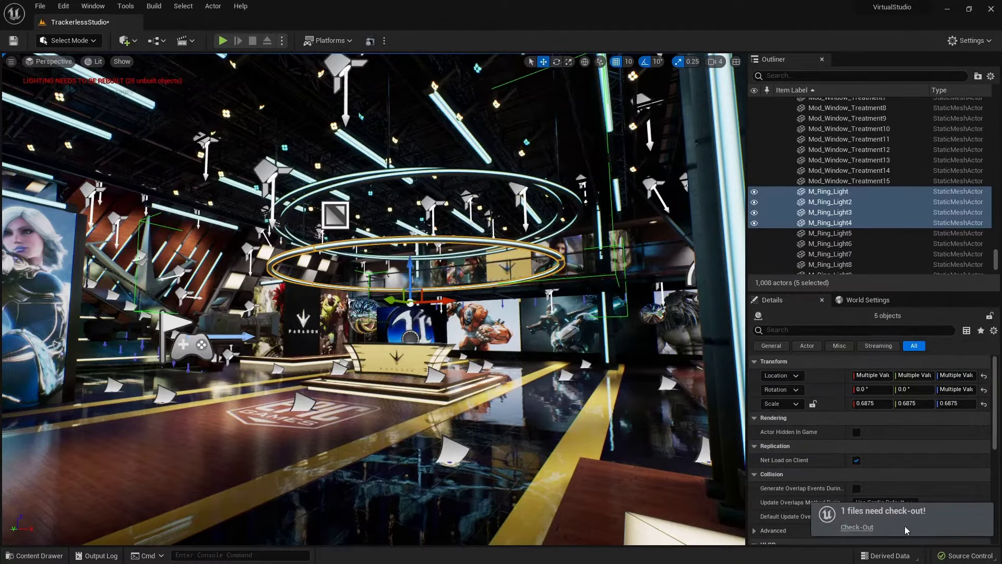
Step: Check out the modified TrackerlessStudio level from source control
click(857, 528)
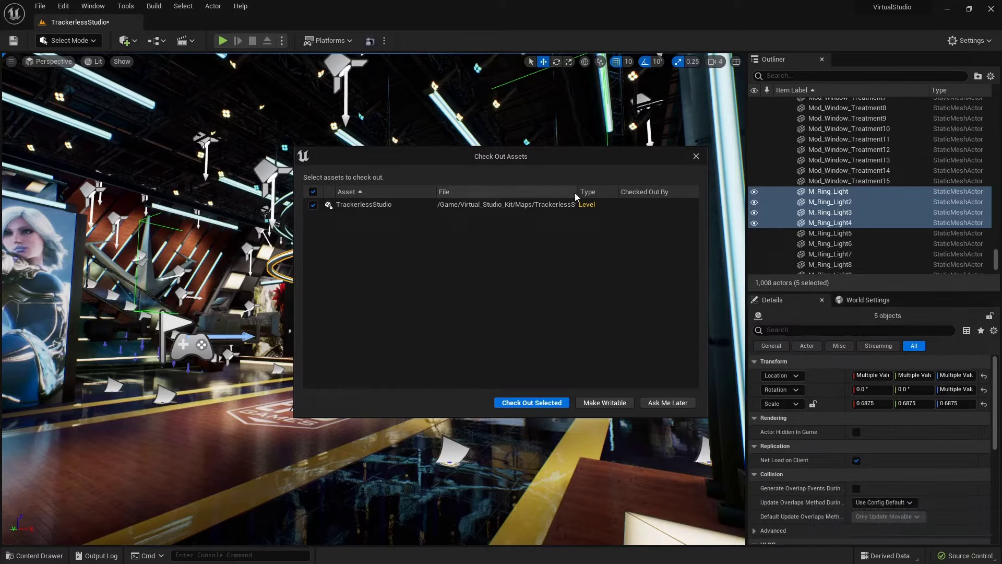
drag(577, 191, 622, 191)
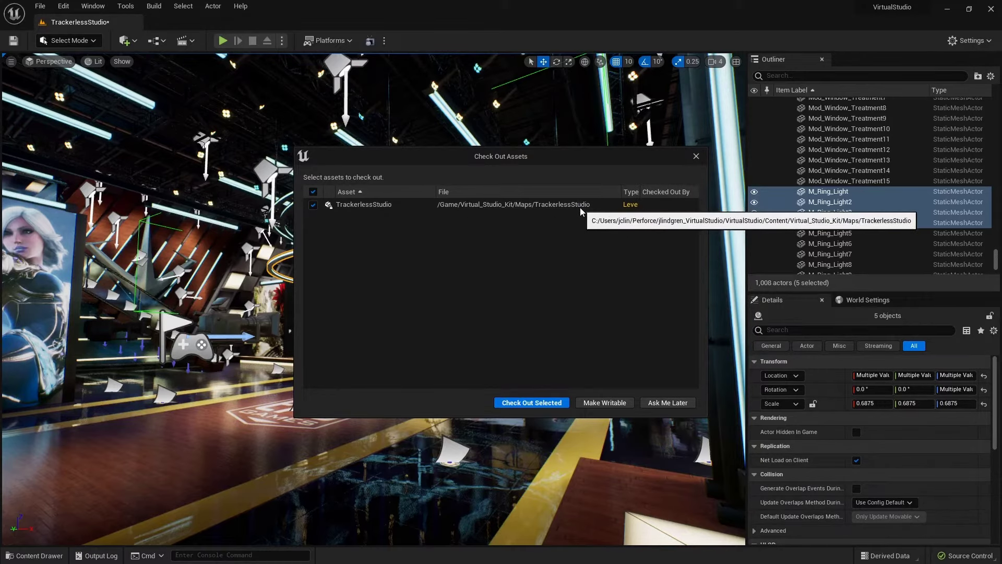
drag(621, 192, 602, 193)
click(520, 402)
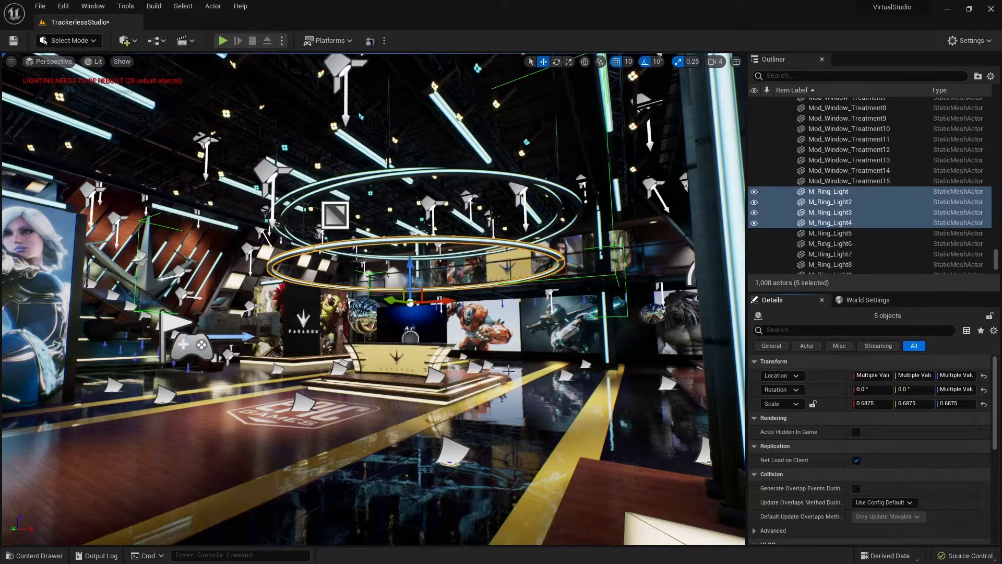
Step: Open the source control changelists view and inspect the checked-out files in the default changelist
click(969, 556)
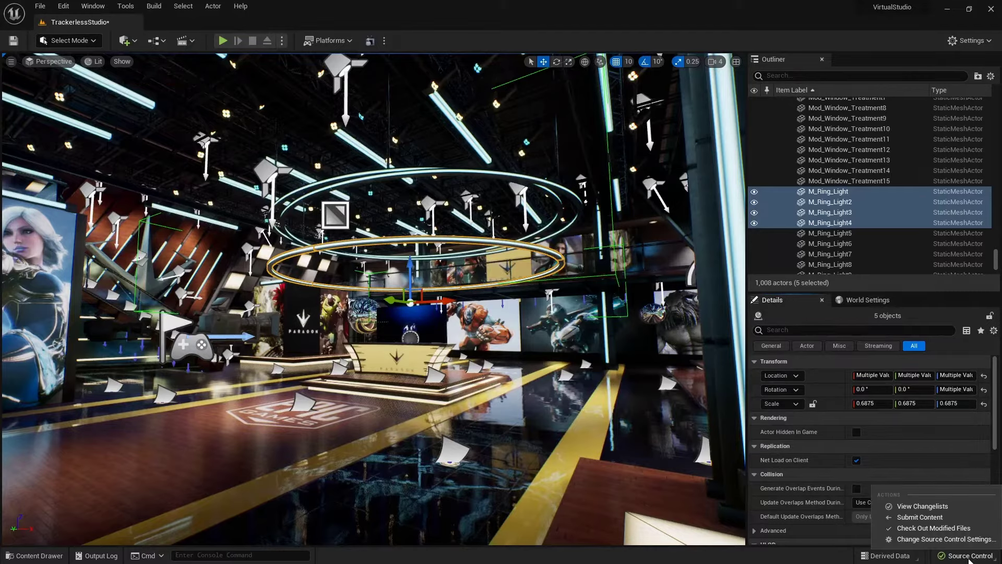
click(914, 505)
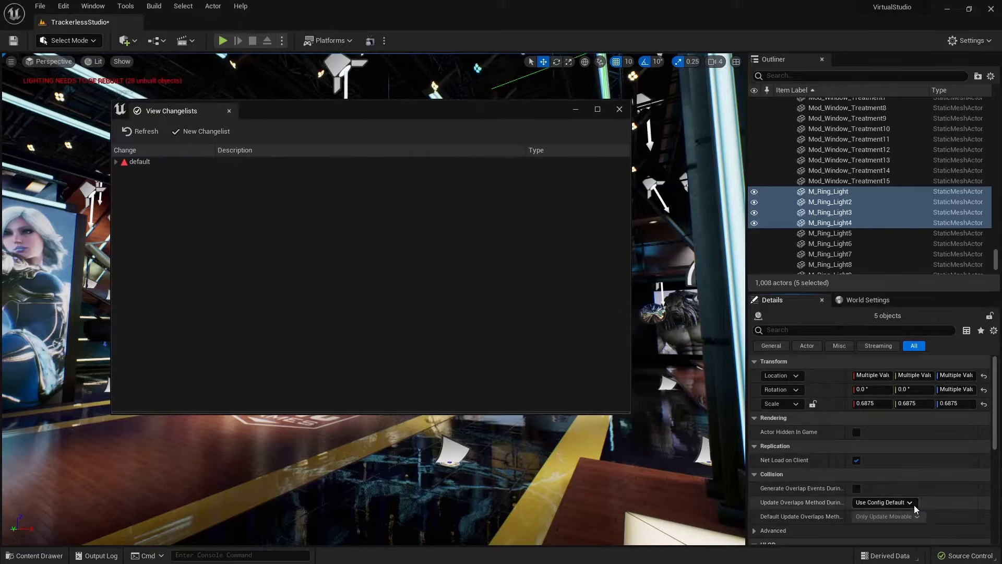
click(115, 161)
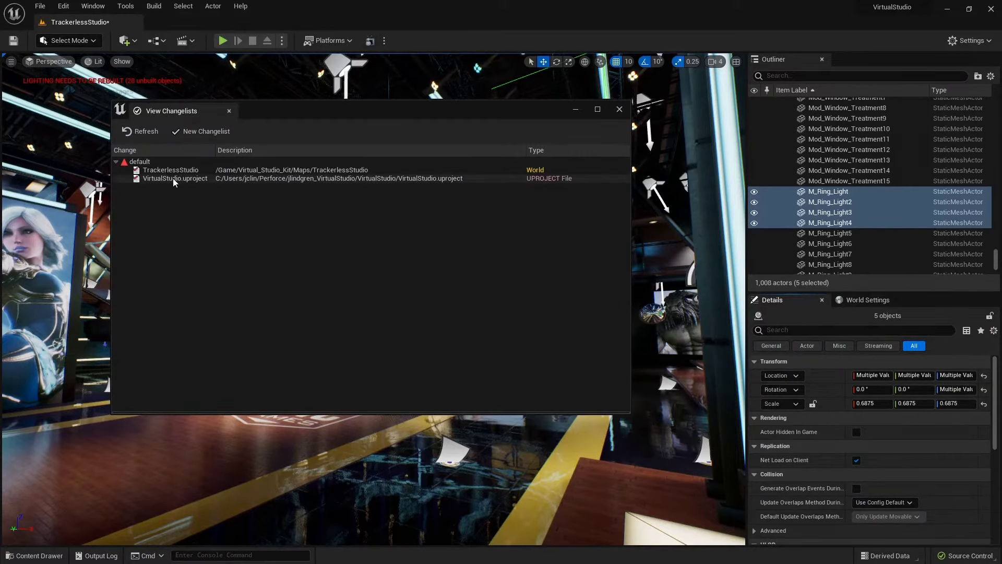
click(233, 171)
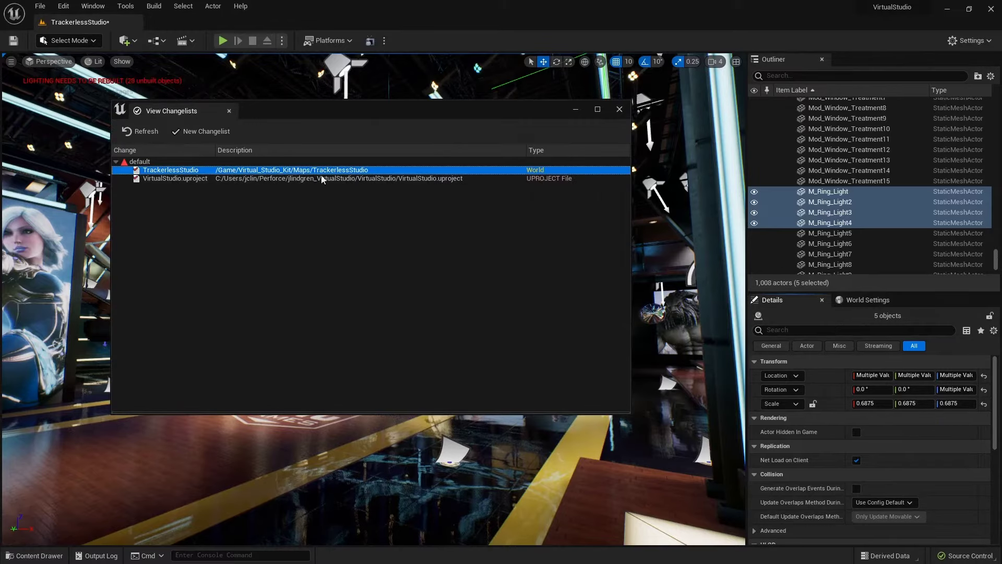
click(224, 178)
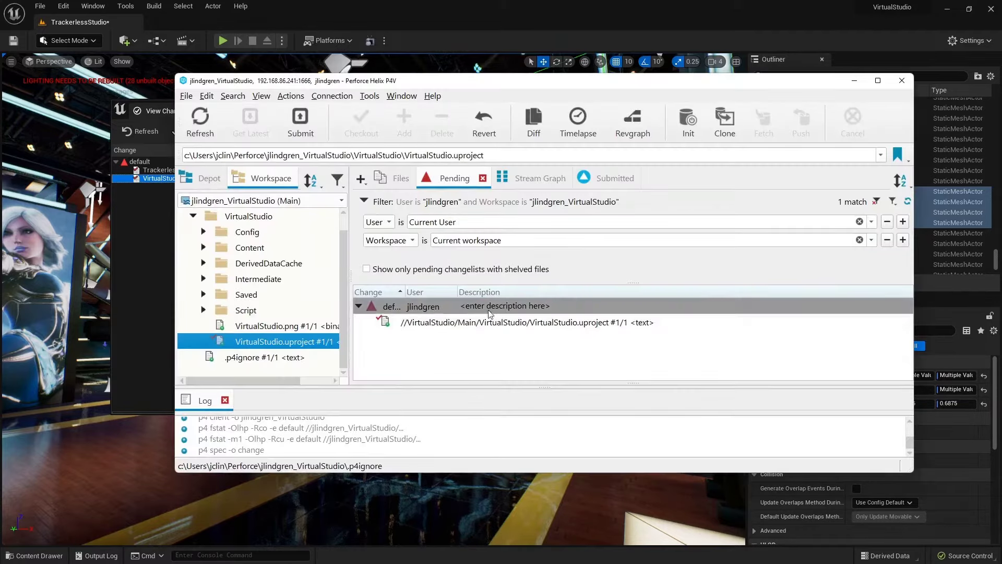
Step: Switch to P4V, refresh the pending changelists to inspect the checked-out files, and return to the Unreal Editor's changelists view
click(200, 126)
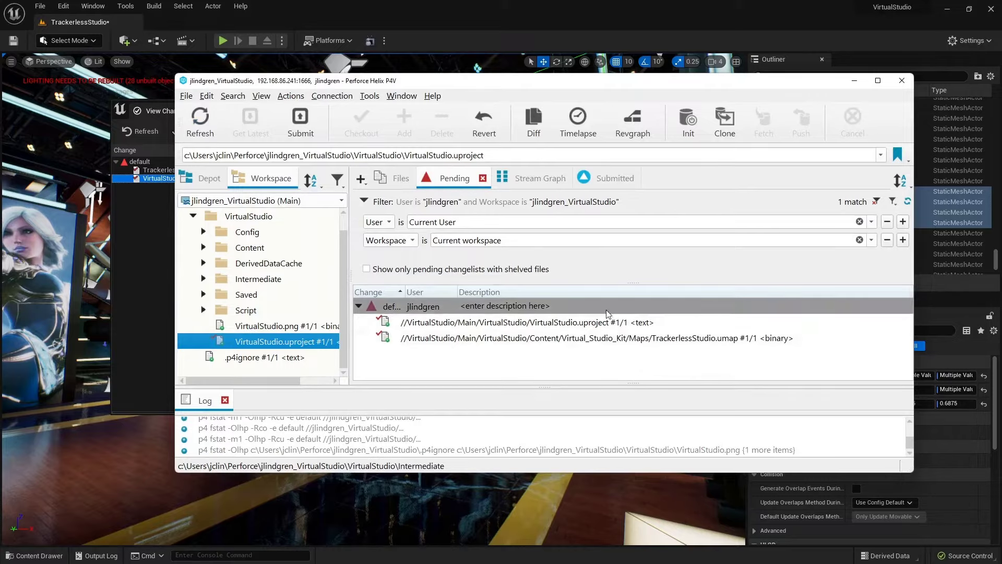
click(854, 81)
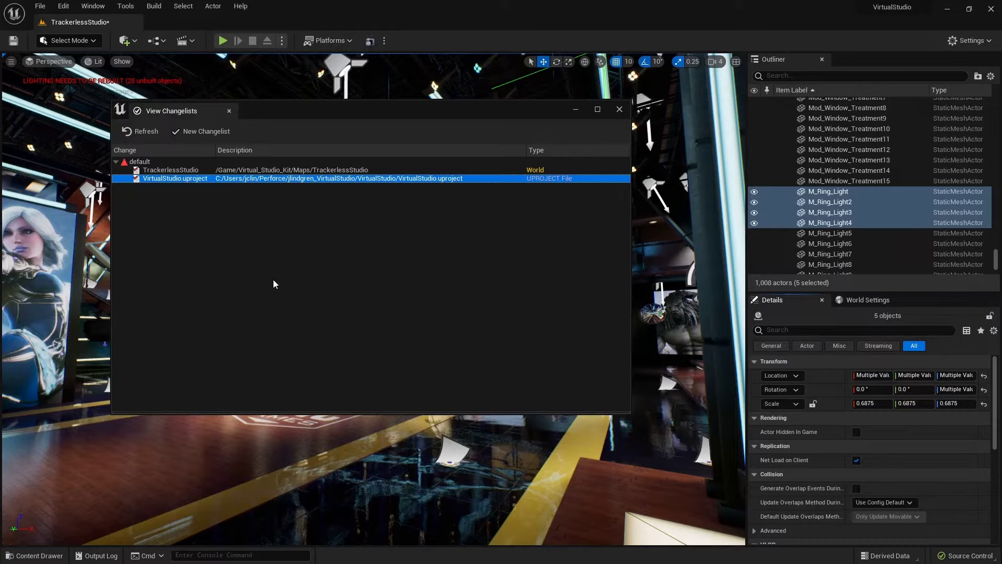
click(222, 218)
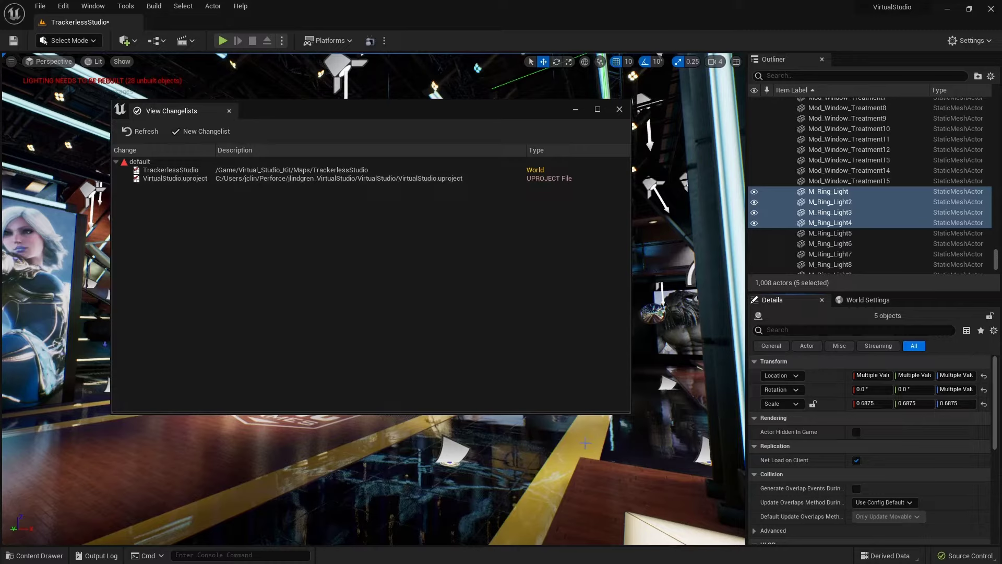
Step: Create a new changelist with the description "Moving lights"
click(189, 130)
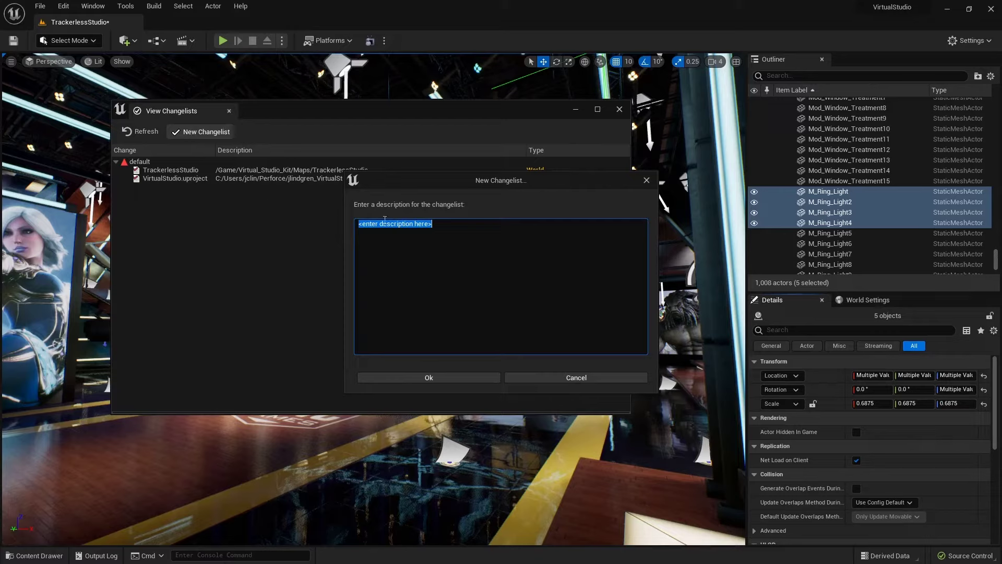
text(Moving lights)
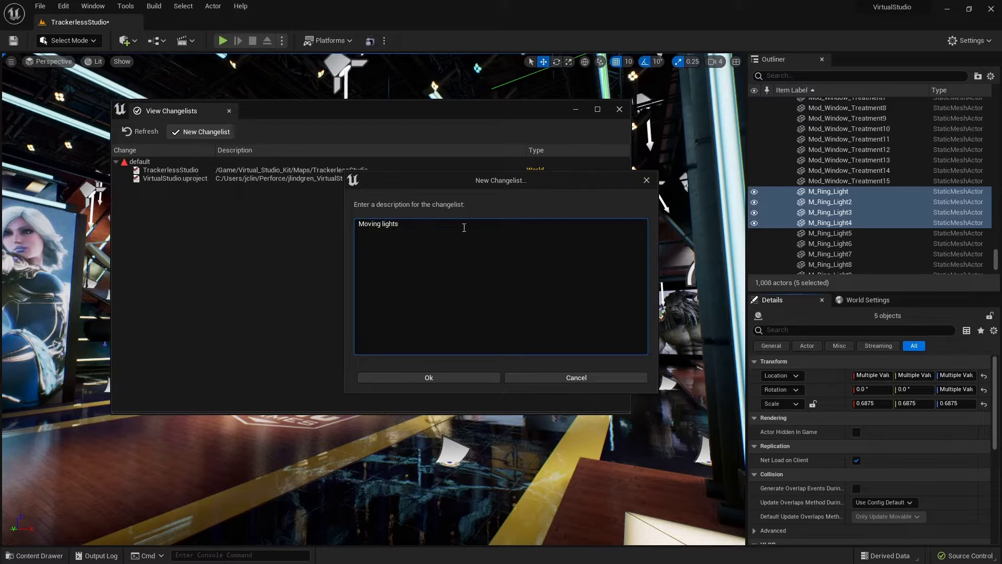
click(440, 380)
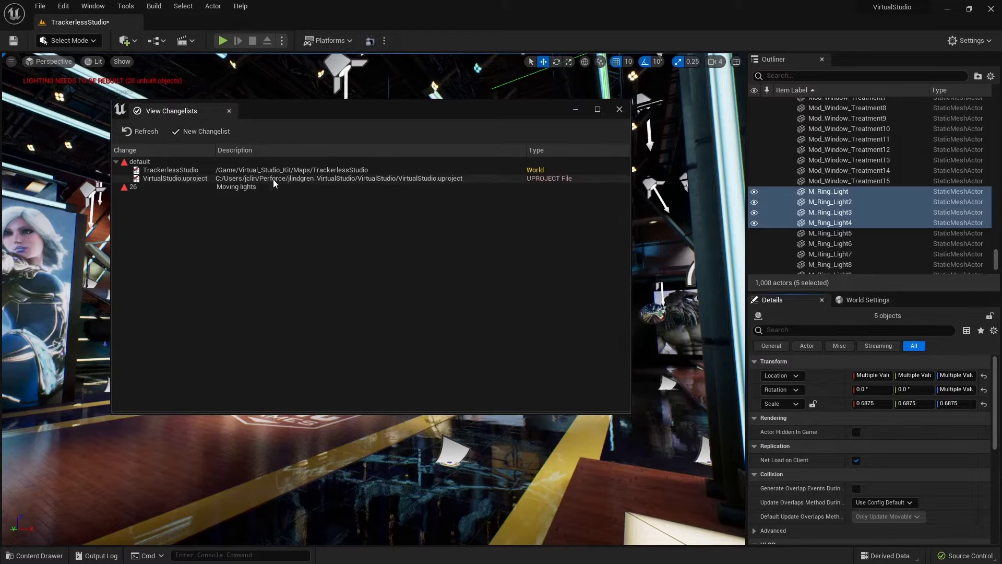
Step: Move the TrackerlessStudio level from the default changelist into the Moving lights changelist and expand that changelist
click(133, 189)
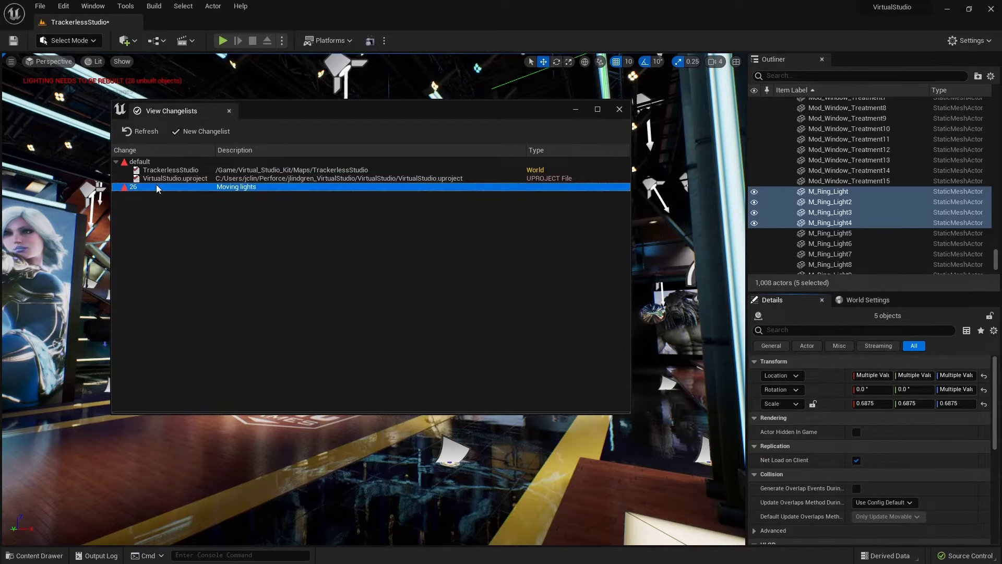
click(194, 170)
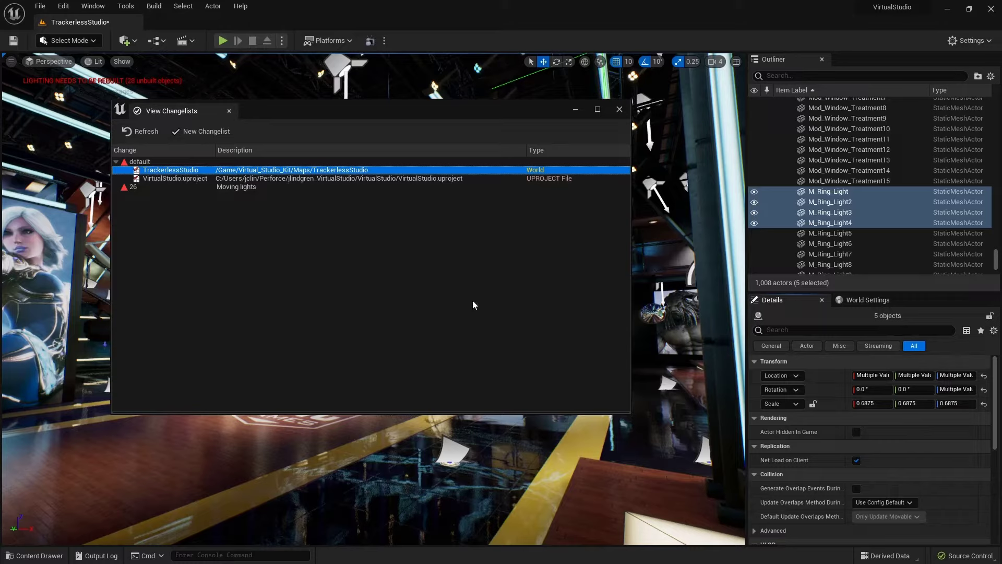
mouse_move(159, 176)
mouse_down()
mouse_move(141, 192)
mouse_move(146, 186)
mouse_up()
click(118, 178)
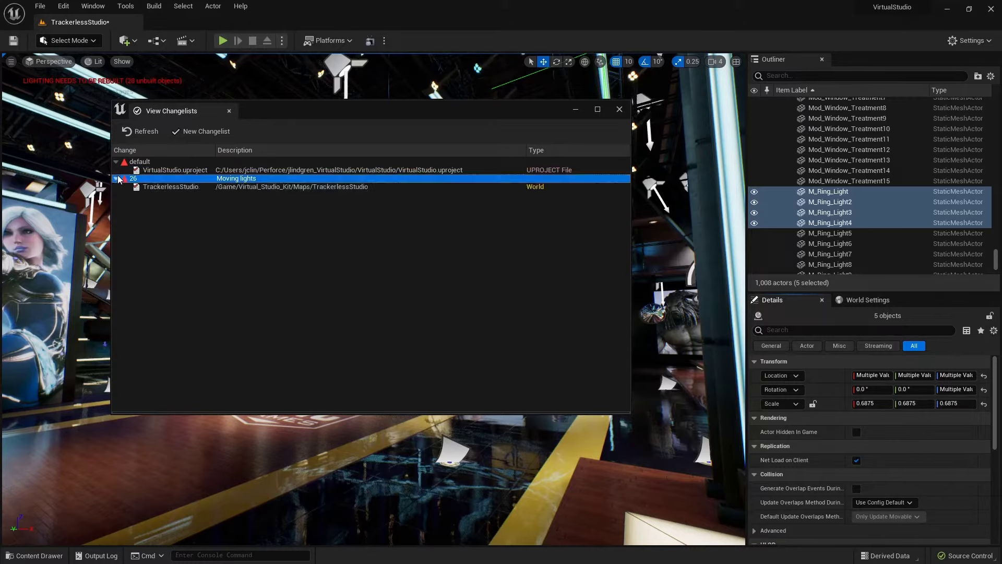
click(162, 231)
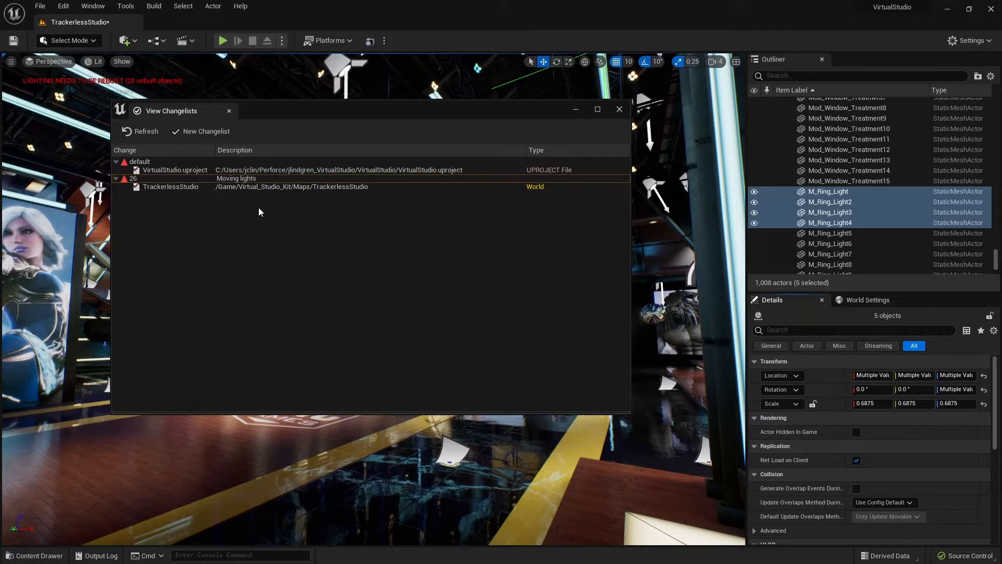
Step: Review the actions available for the Moving lights changelist and for the default changelist without running any
click(241, 180)
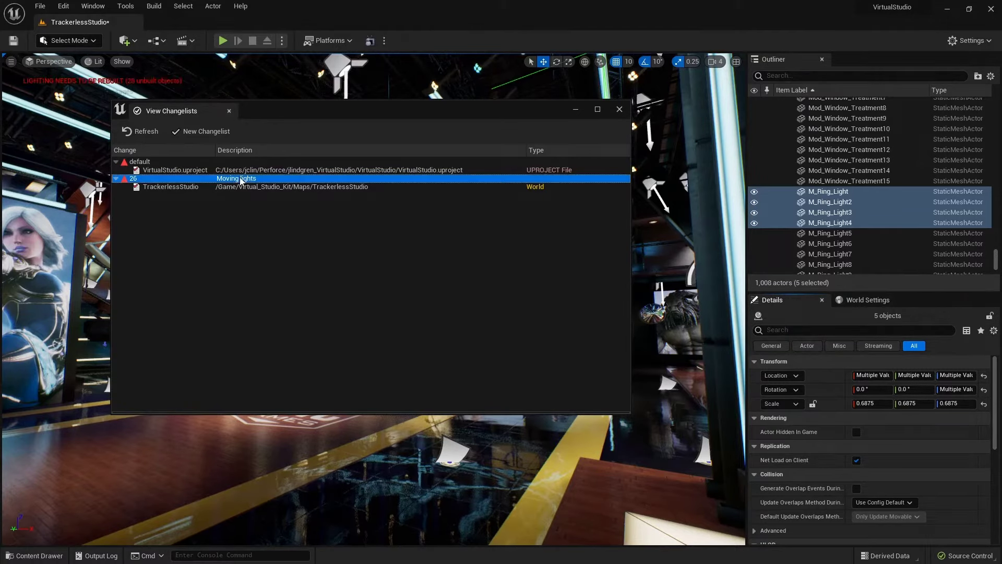
right_click(174, 179)
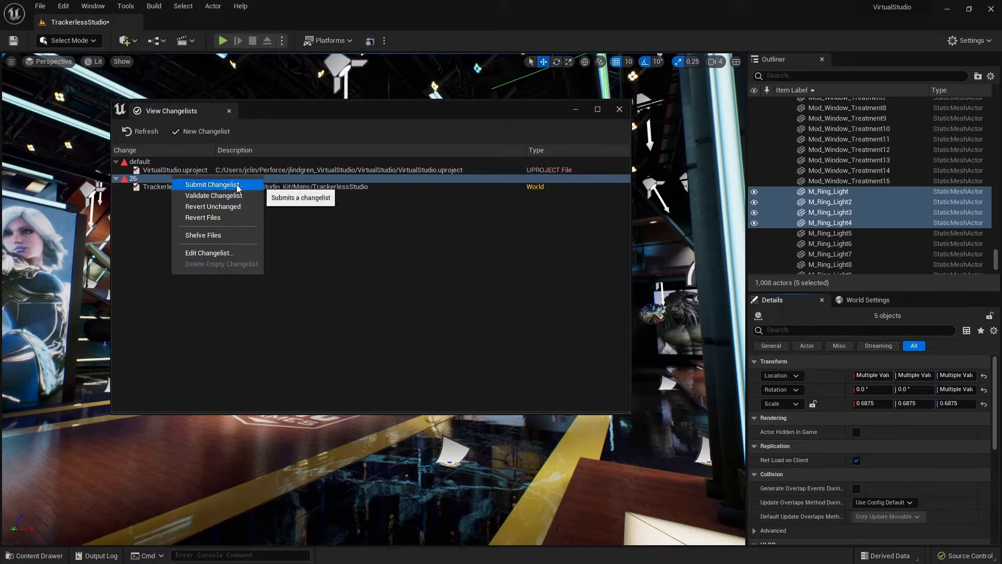
click(399, 261)
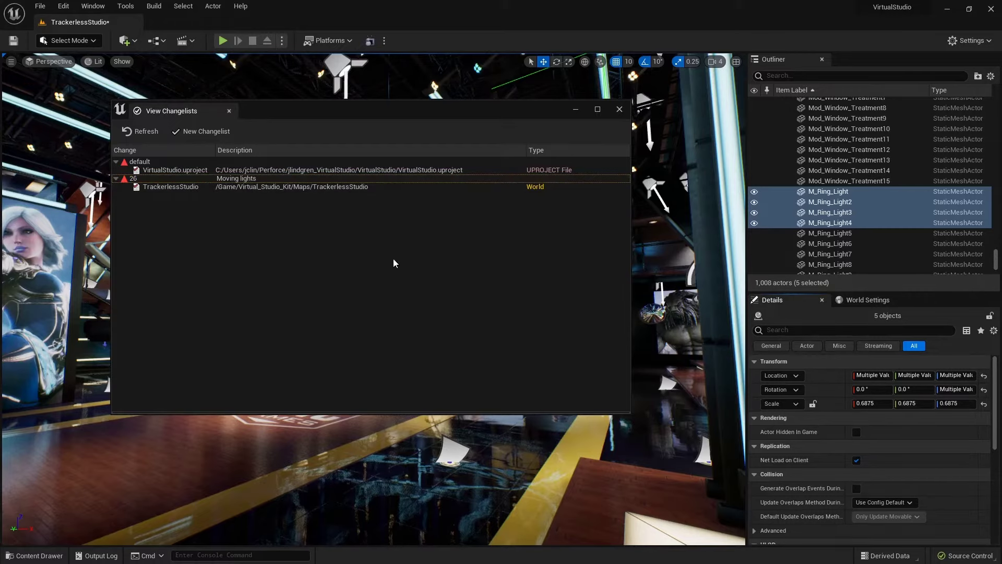
right_click(174, 160)
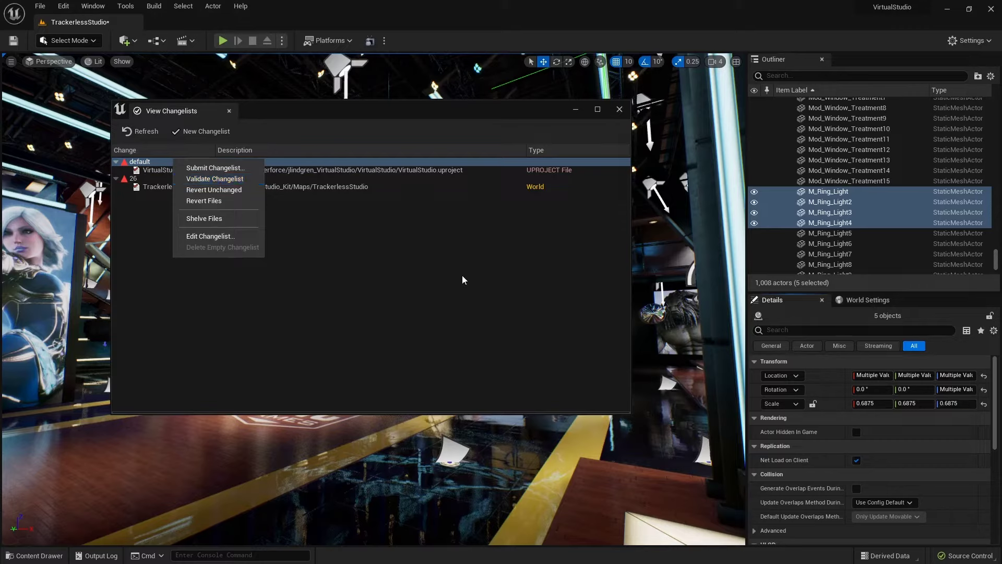
click(277, 236)
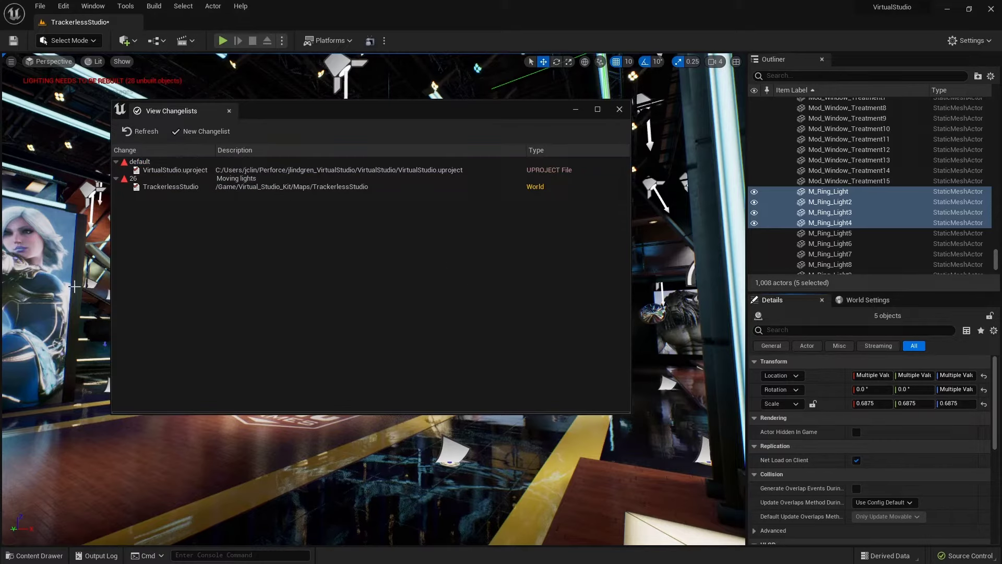
Step: Move VirtualStudio.uproject into the Moving lights changelist and bring up that changelist's available actions
mouse_move(148, 170)
mouse_down()
mouse_move(155, 185)
mouse_move(144, 178)
mouse_up()
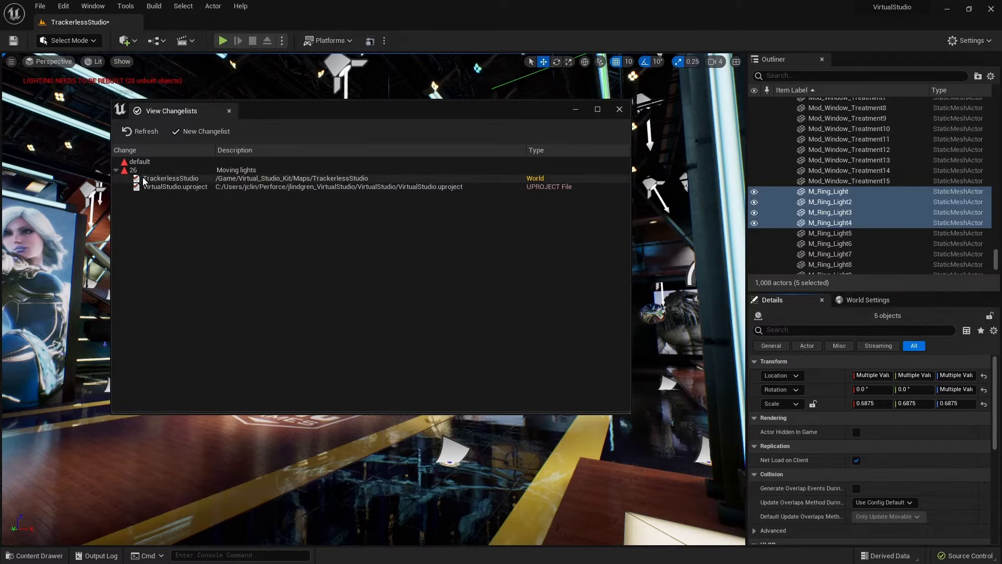
right_click(239, 171)
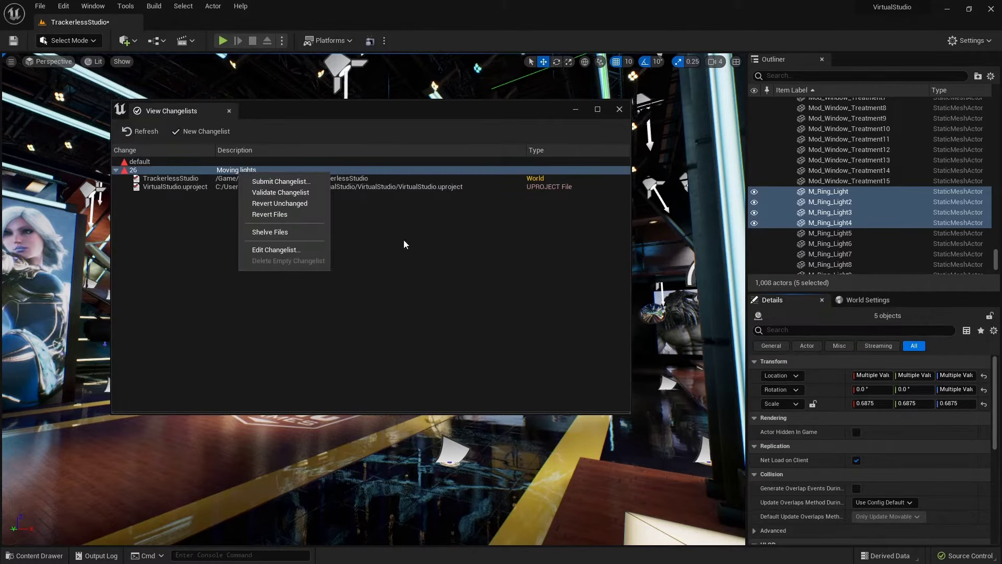
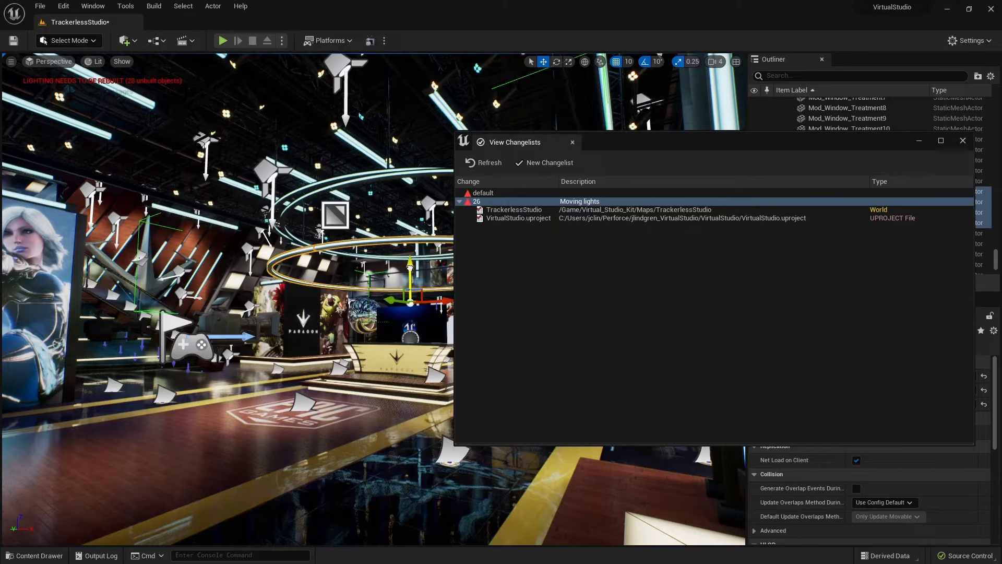
Step: Lower the selected ring light group slightly and shift it along the X axis, away from above the desk
drag(407, 266, 407, 275)
drag(446, 311, 366, 314)
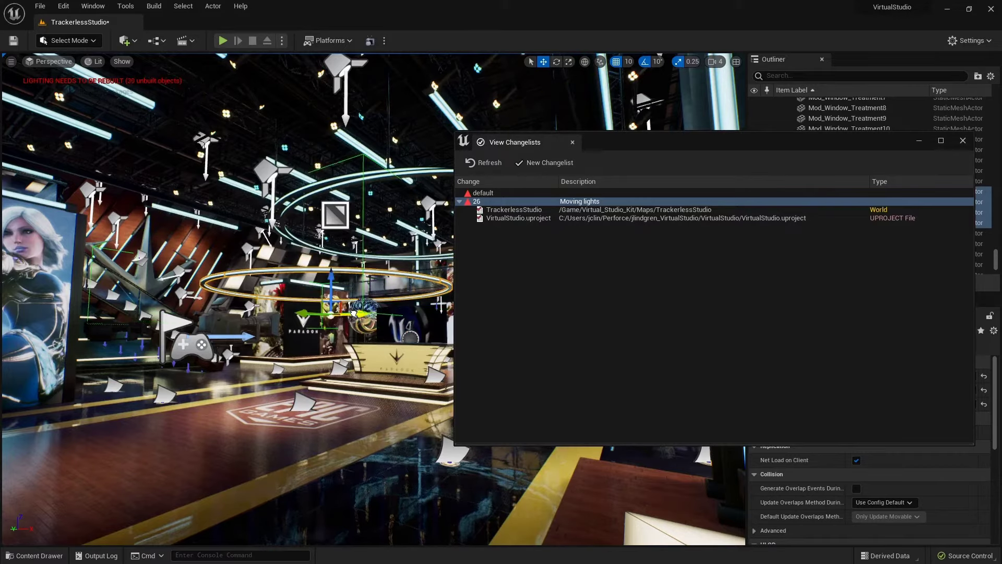
Step: Validate the Moving lights changelist while the level still has unsaved edits
click(506, 250)
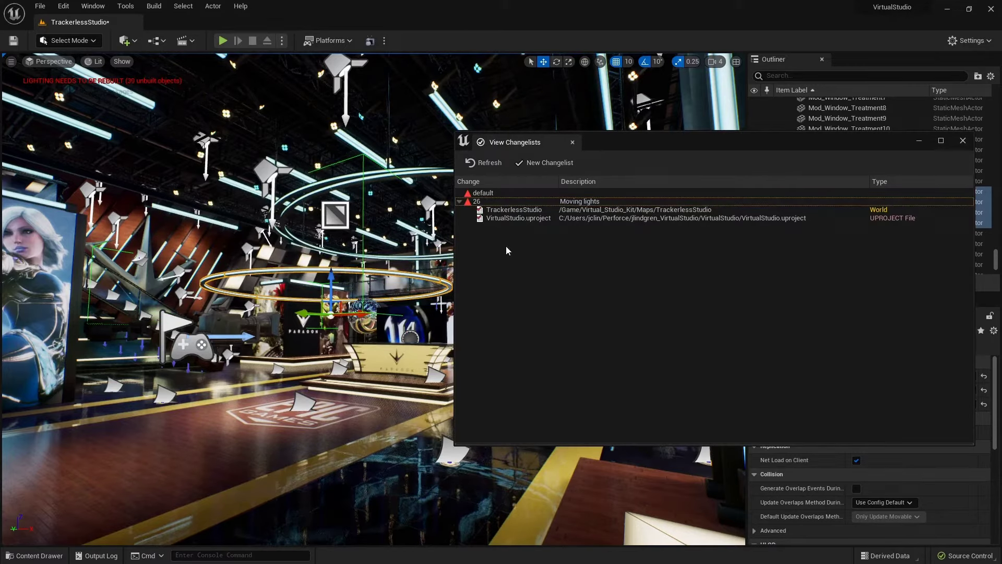
right_click(490, 200)
click(521, 221)
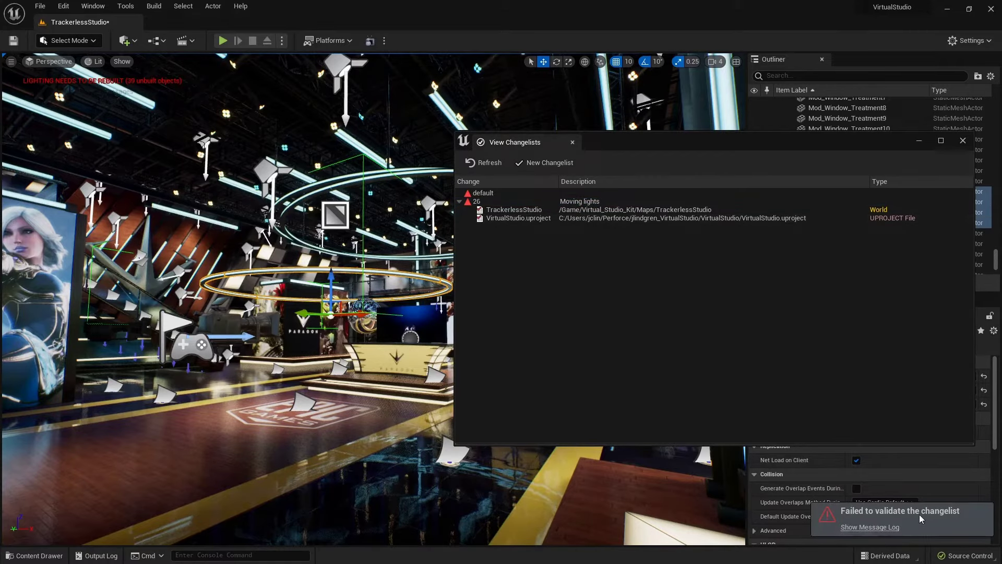
Step: Open the source control message log, read the full changelist validation errors at its end, and close the log
click(877, 527)
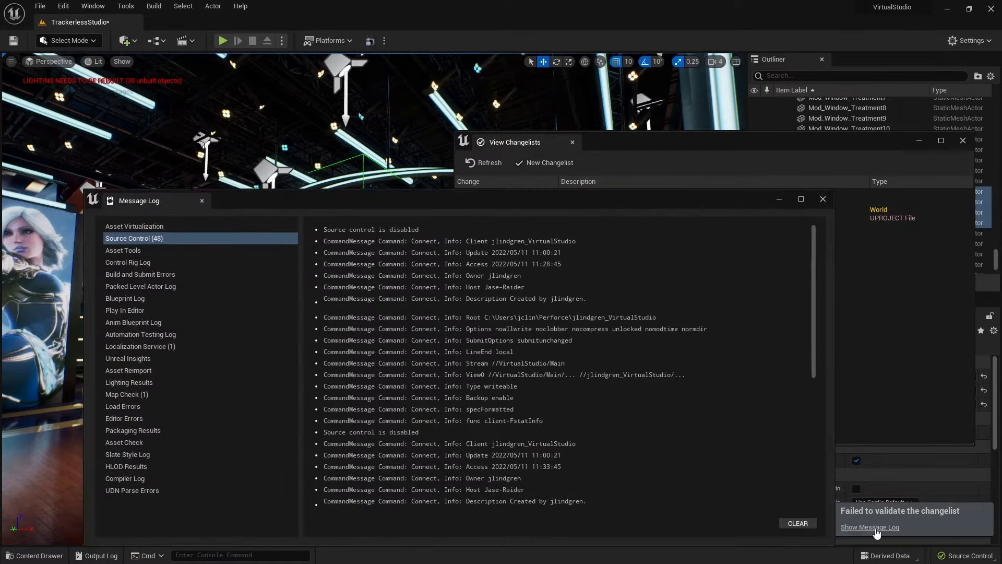
scroll(528, 424, down, 8)
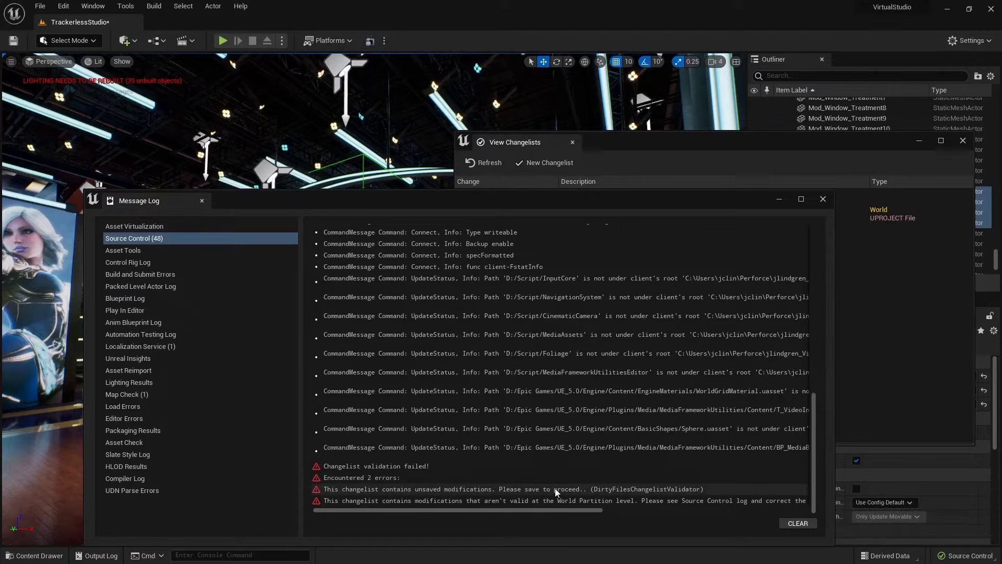
click(540, 501)
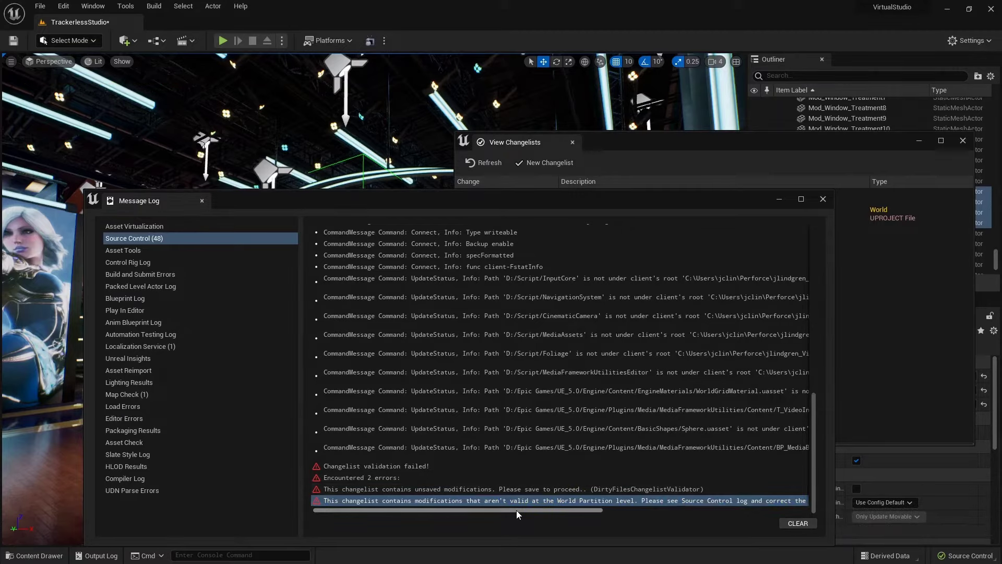
drag(516, 510, 636, 516)
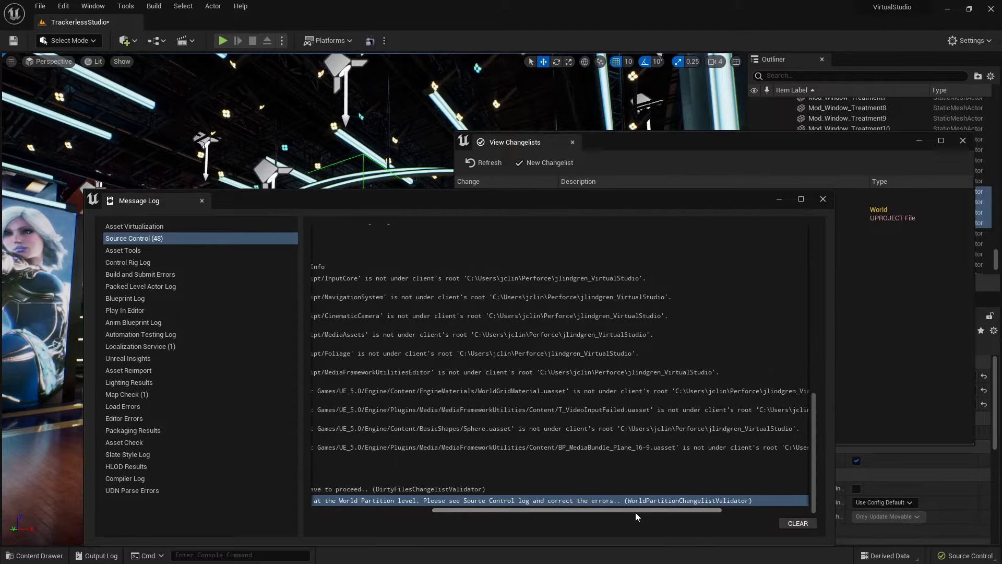
click(813, 522)
click(824, 201)
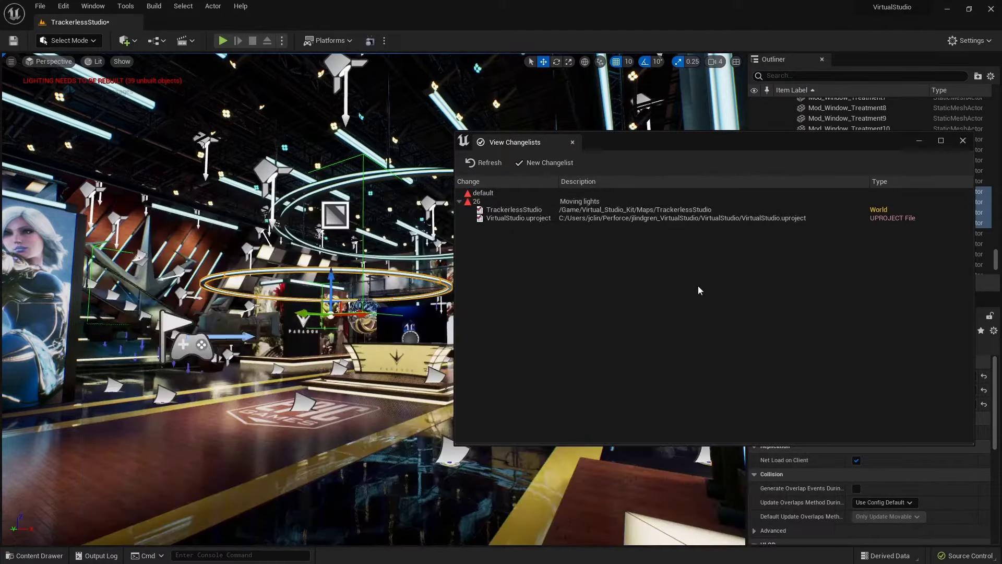
Step: Save all modified files in the project, including the TrackerlessStudio level
click(282, 150)
click(39, 5)
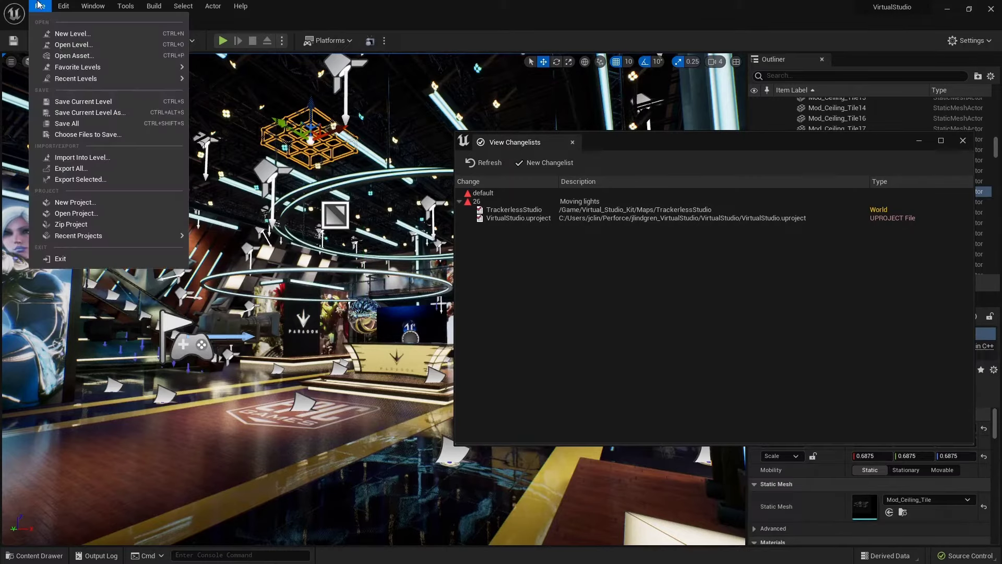
click(67, 123)
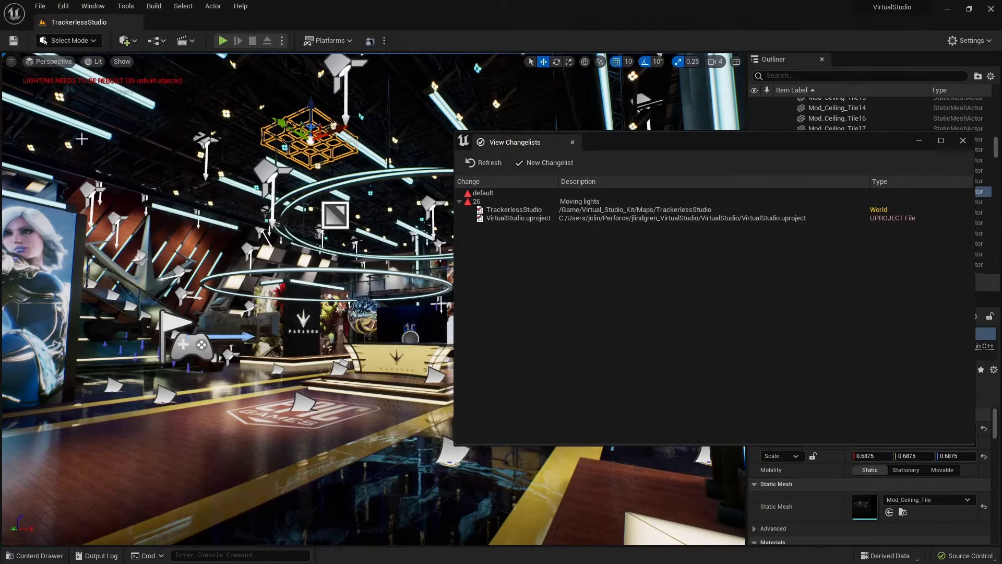
Step: Validate the Moving lights changelist again with the saved level
click(483, 202)
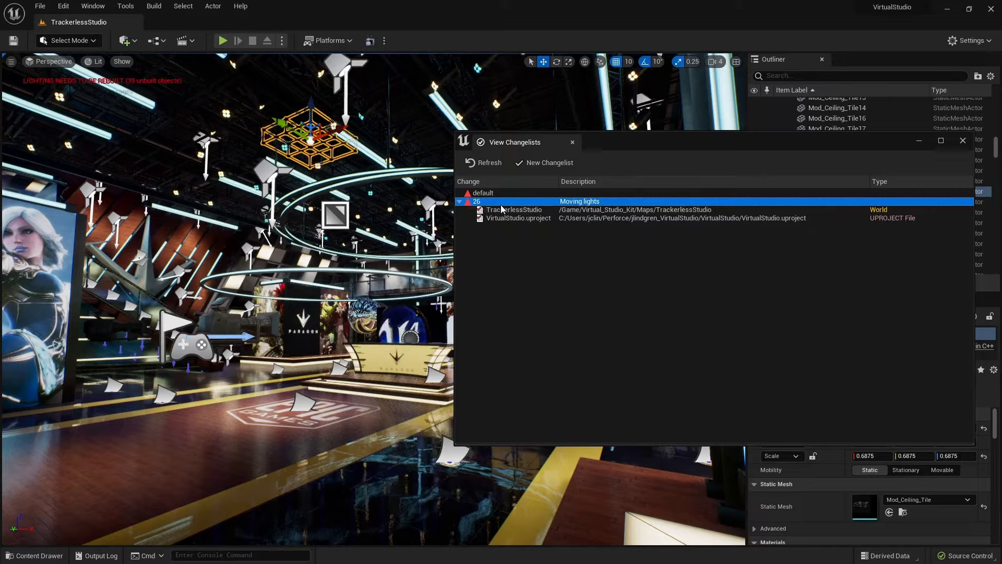
right_click(502, 207)
click(541, 219)
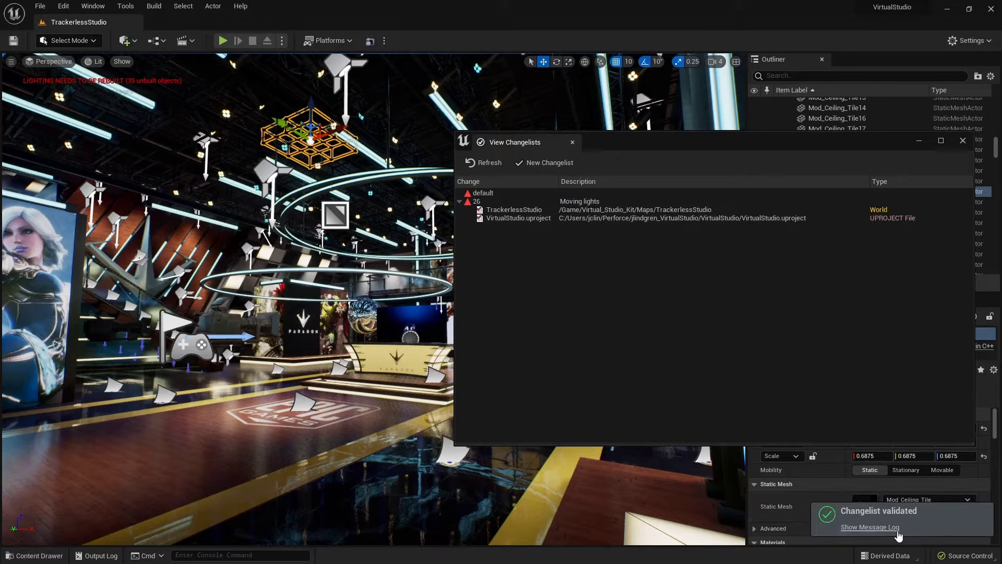
Step: Review the submit confirmation for the Moving lights changelist, including its description and files, and cancel without submitting
drag(714, 143, 441, 106)
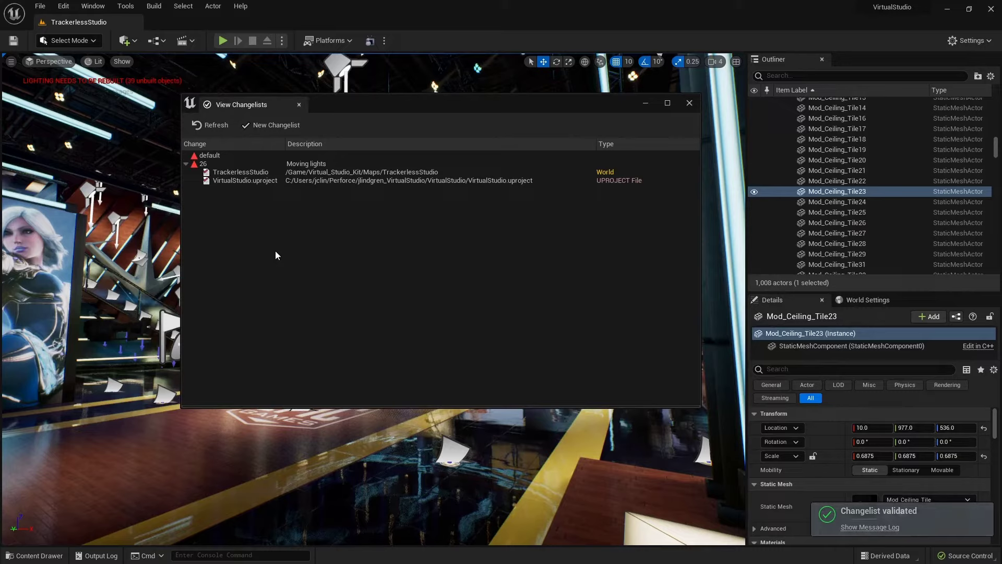
right_click(227, 163)
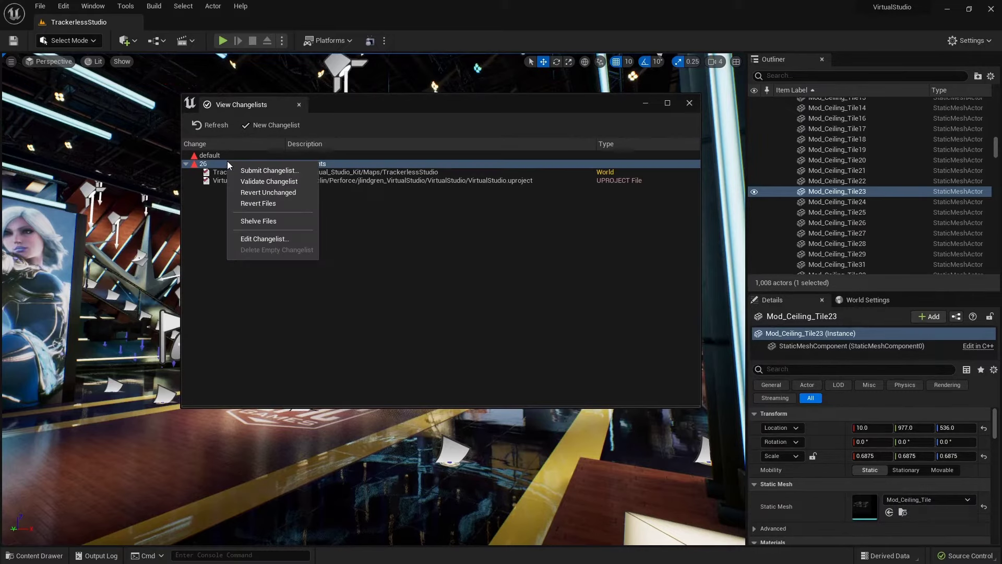
click(278, 172)
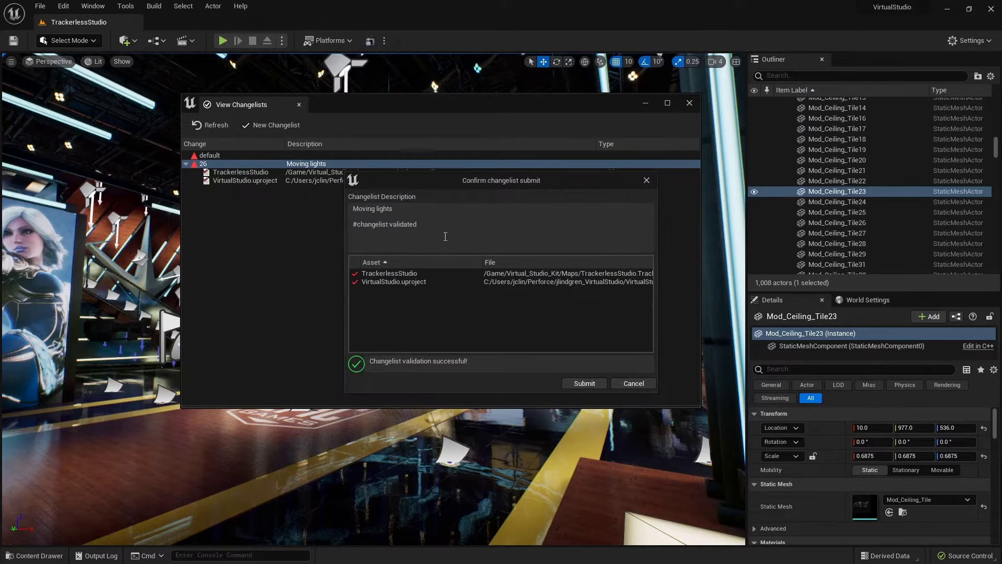
drag(357, 225, 437, 219)
click(422, 220)
drag(395, 209, 349, 208)
drag(409, 182, 363, 241)
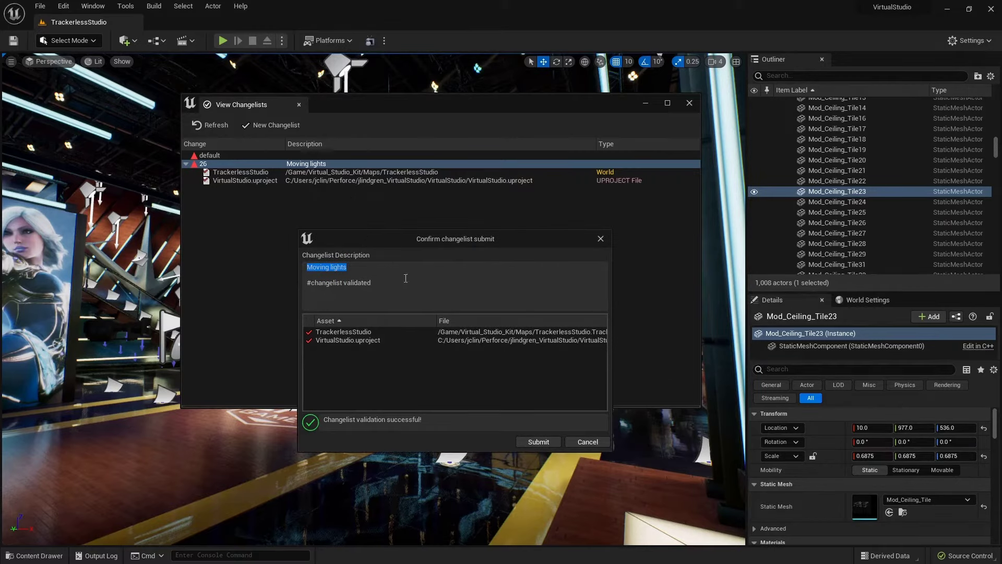
click(593, 444)
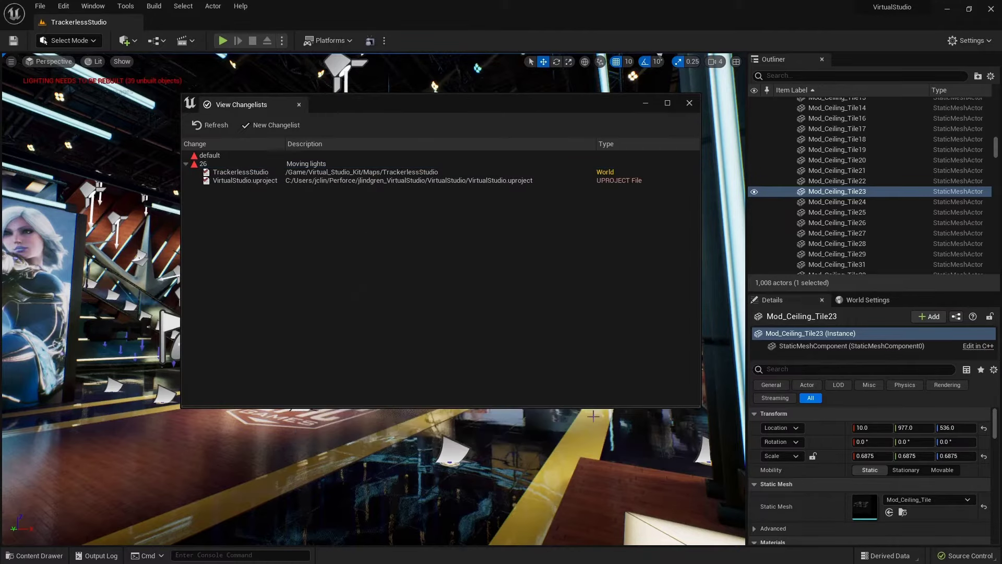
Step: Change the description of changelist 26 to "Moving lights and updated the project"
right_click(331, 164)
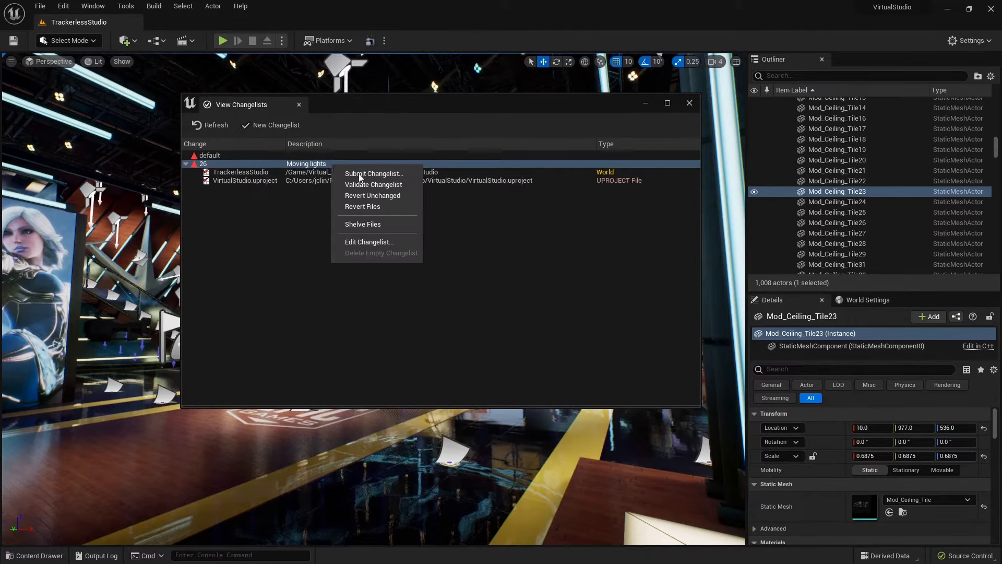
click(370, 242)
click(418, 229)
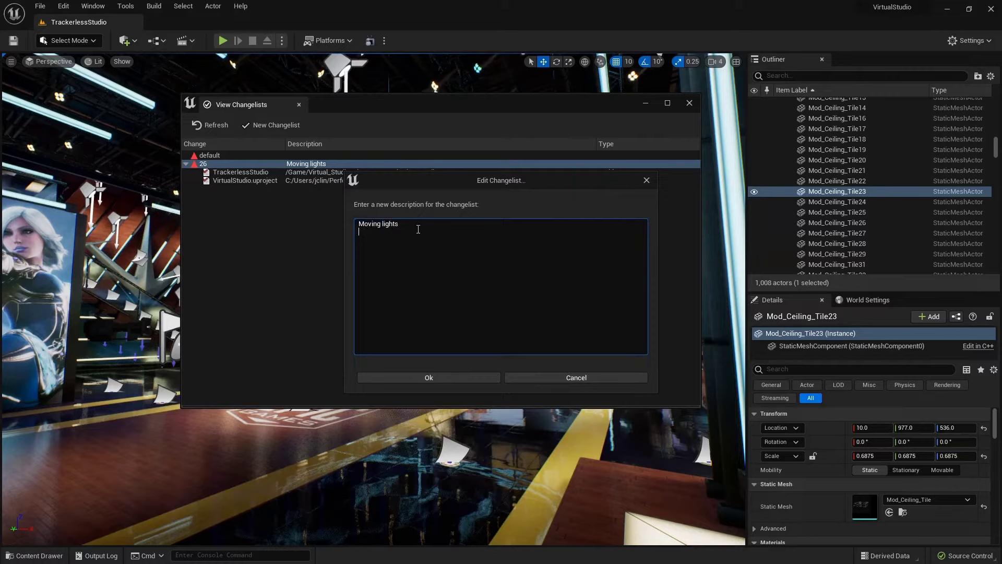
click(425, 223)
text(and updated the project)
key(Return)
Step: Check the updated description in the submit confirmation of changelist 26, cancel the submission, and close the changelists window
right_click(360, 164)
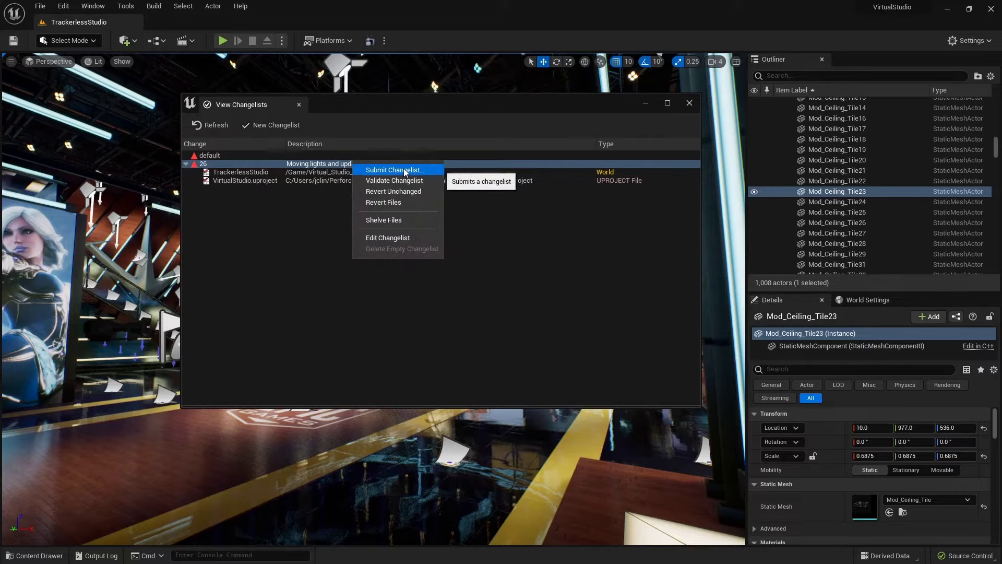
click(403, 168)
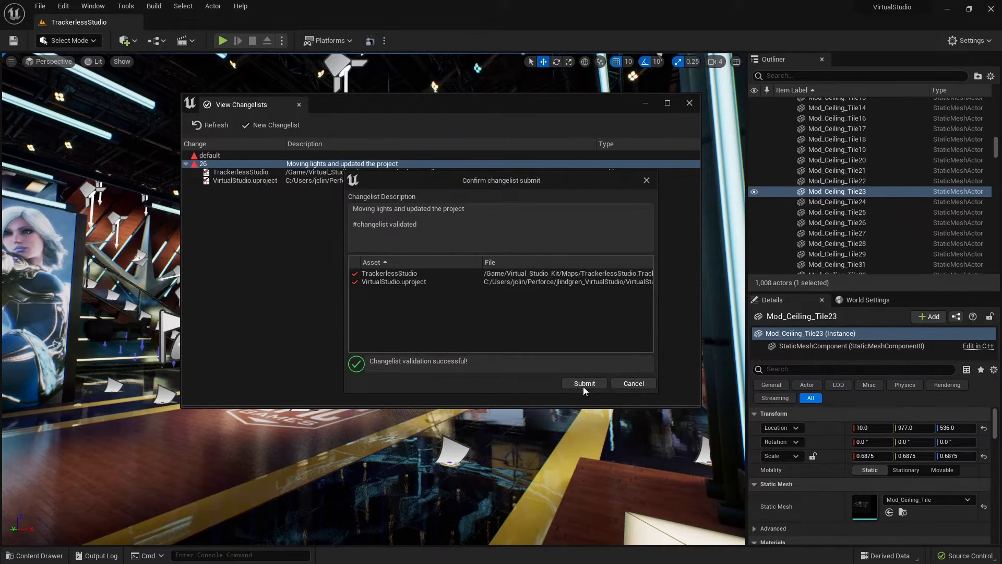
click(637, 385)
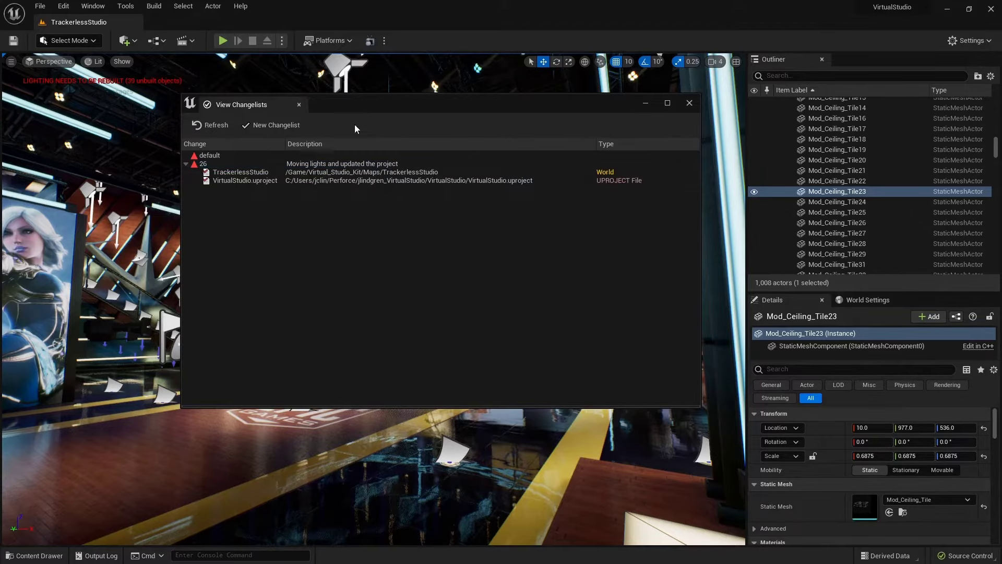
drag(418, 107, 717, 256)
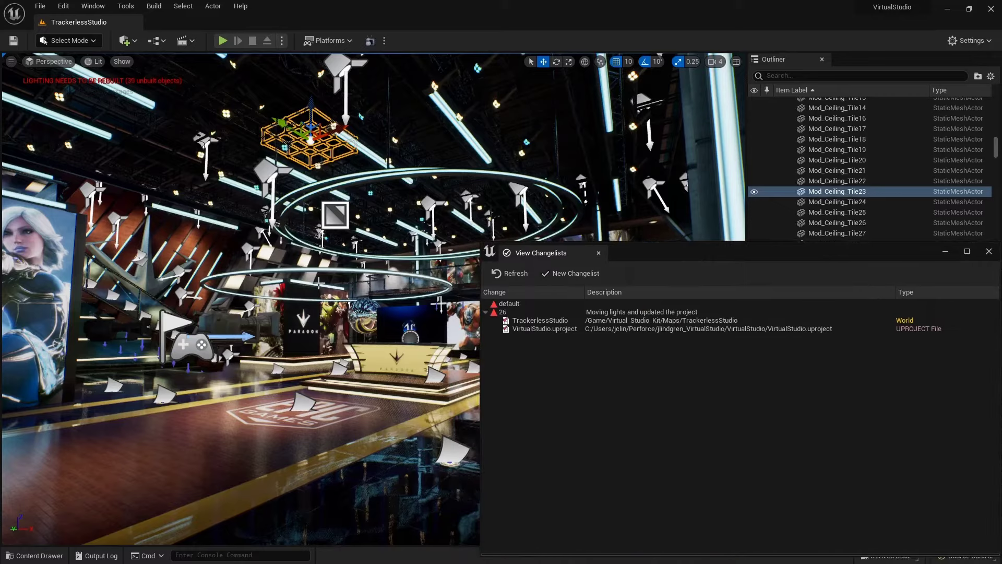
drag(631, 253, 577, 183)
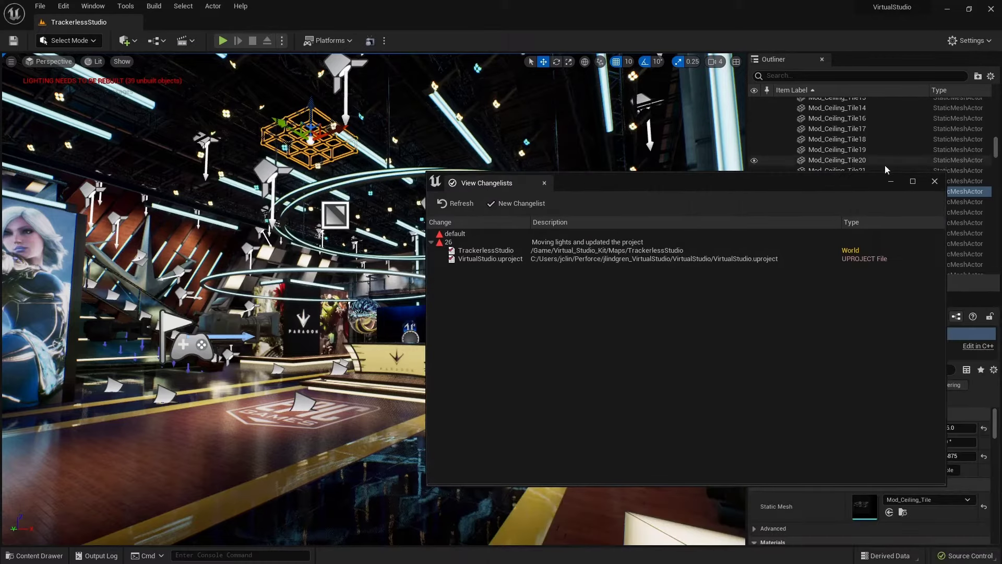
click(935, 181)
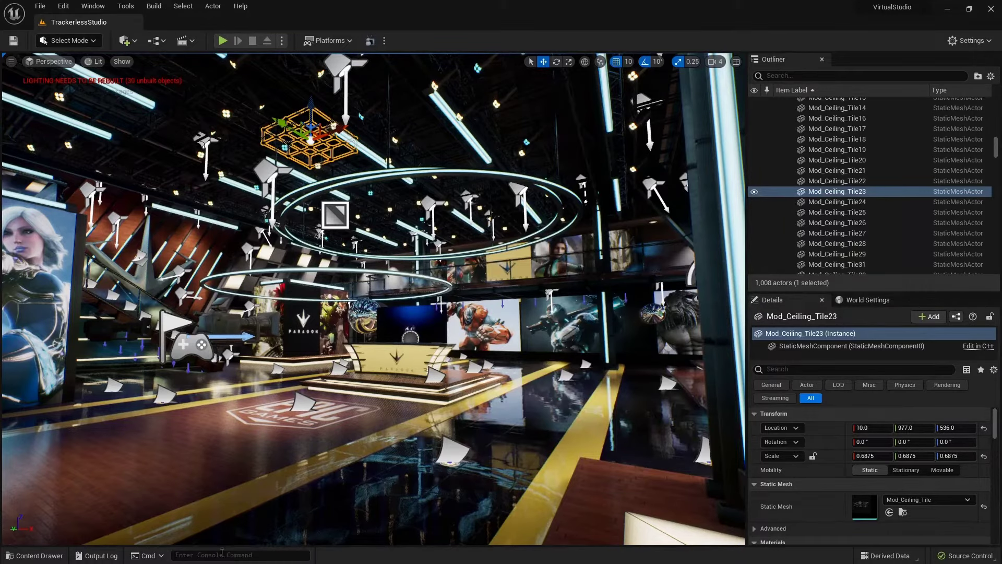
Step: Browse the project content to the Maps folder inside Virtual_Studio_Kit
click(34, 556)
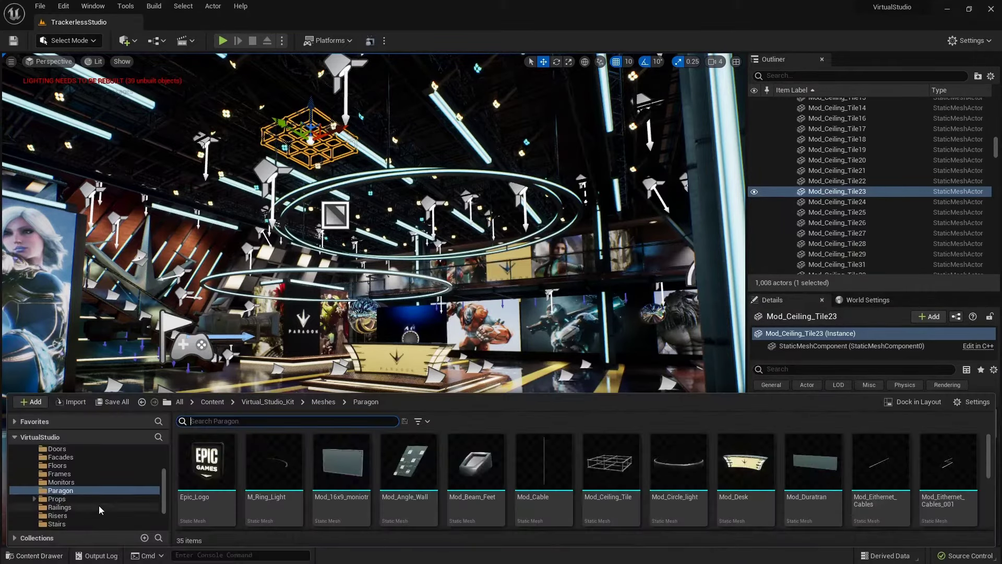
scroll(88, 508, up, 3)
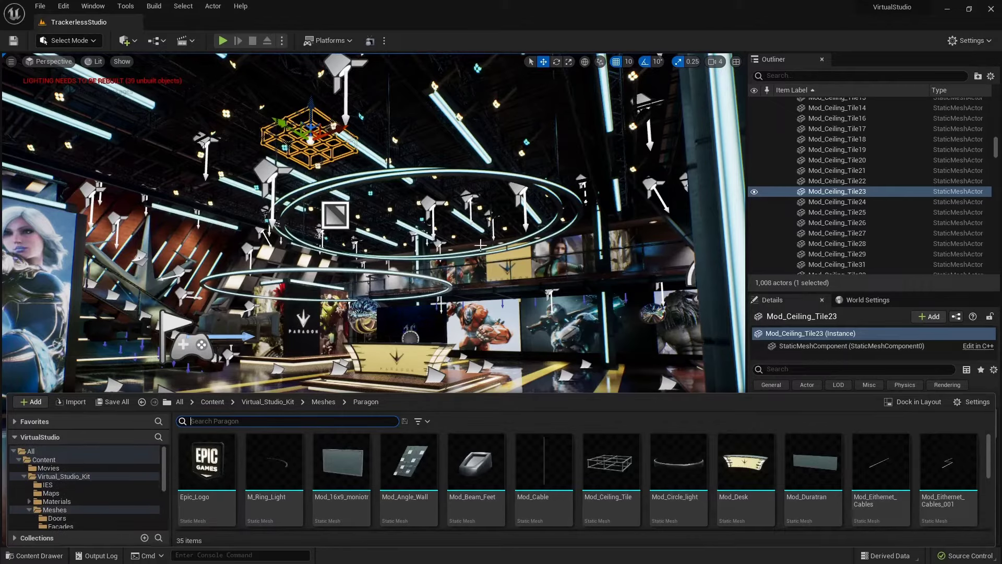
click(29, 509)
click(33, 509)
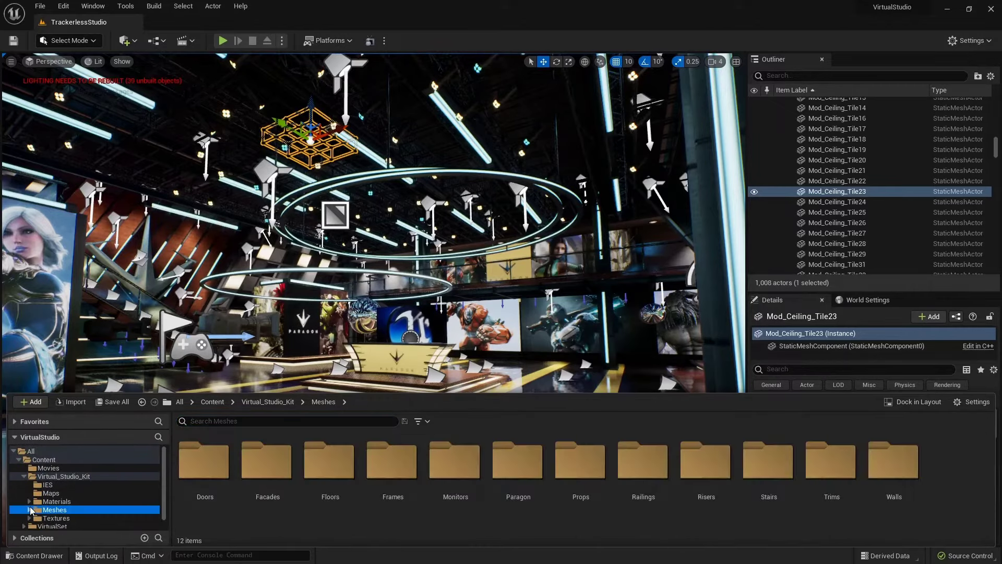
click(50, 493)
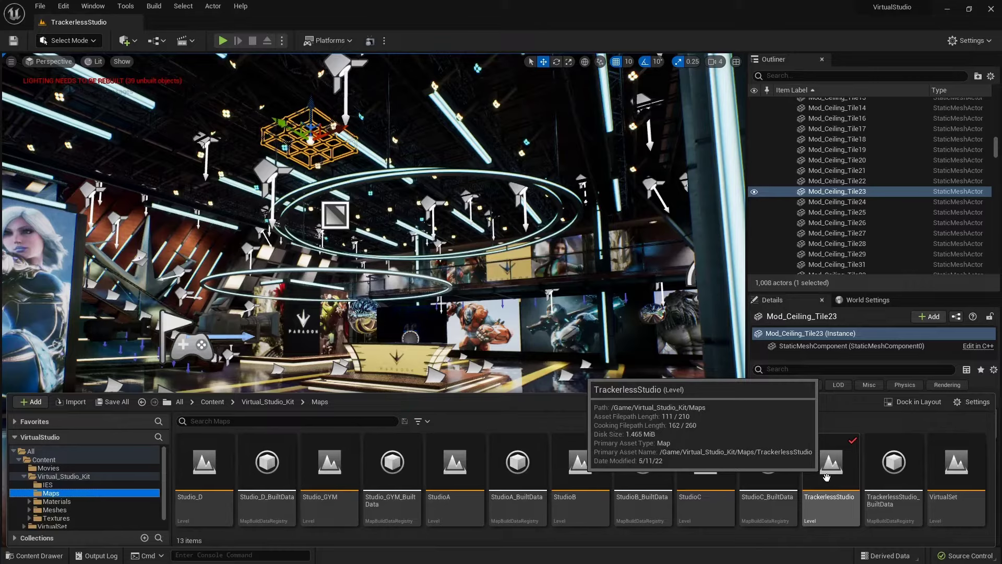
Step: Diff the TrackerlessStudio level against the depot, examine the differences in Helix Merge, and close the comparison
right_click(827, 477)
mouse_move(875, 445)
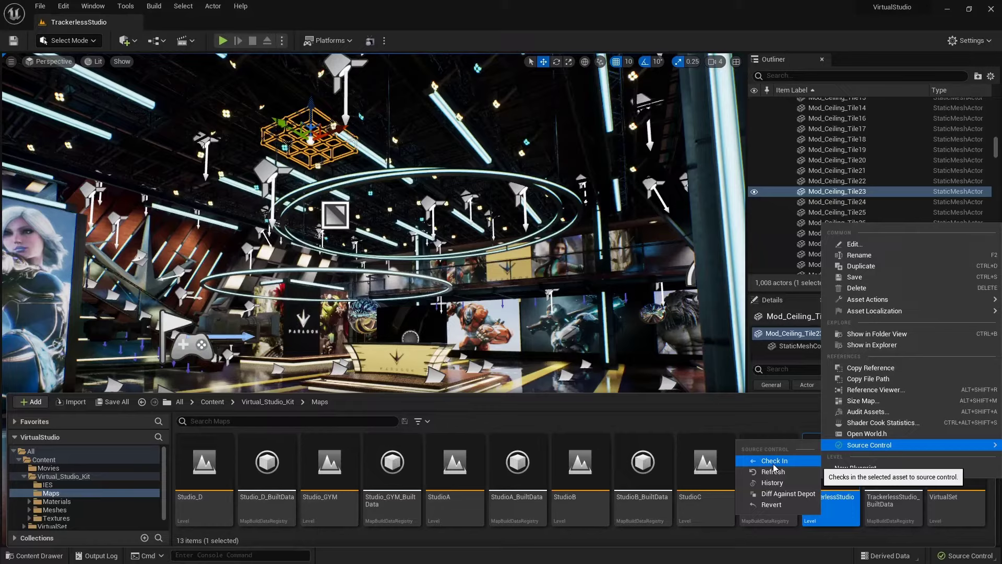
click(771, 494)
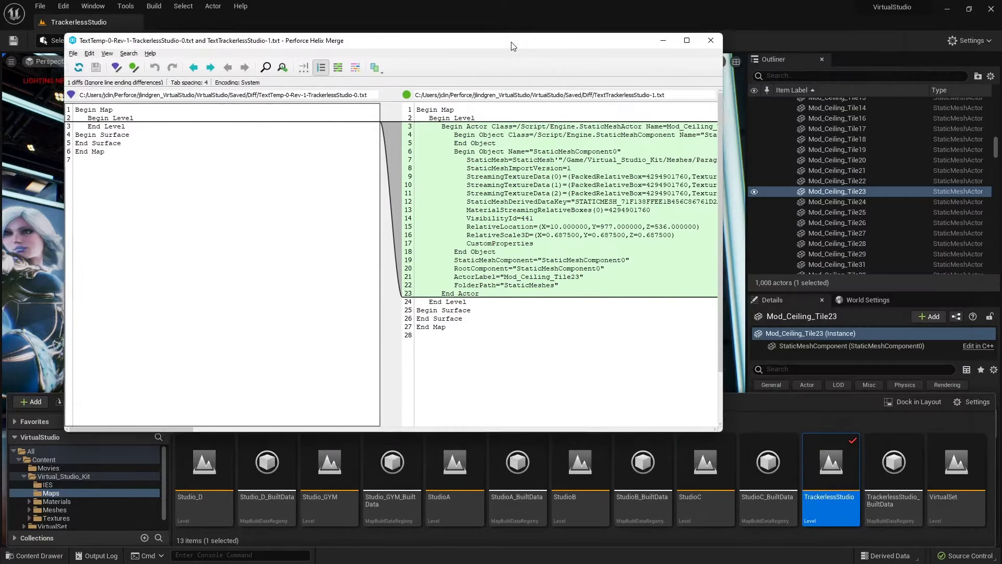
drag(747, 44, 508, 41)
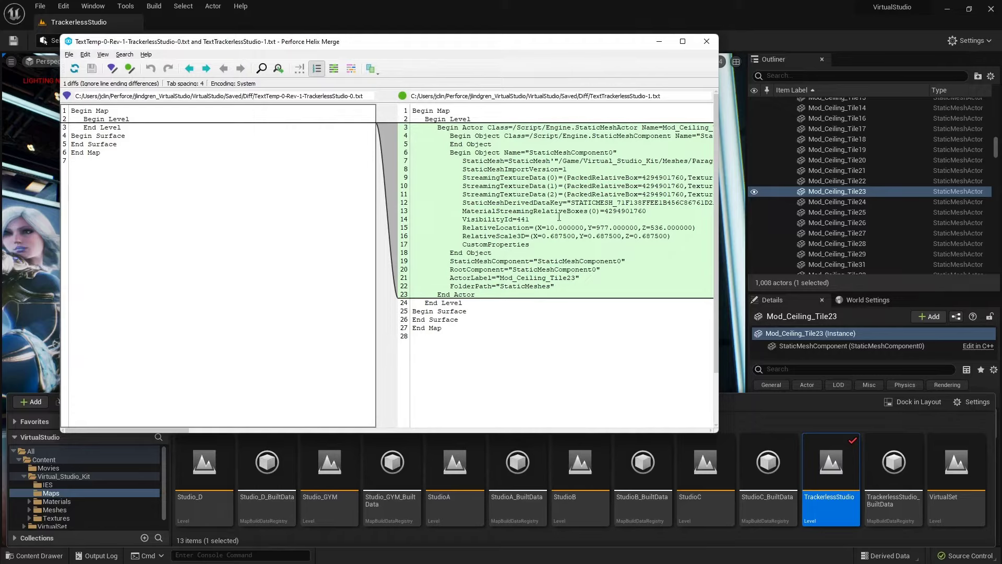
drag(228, 42, 289, 41)
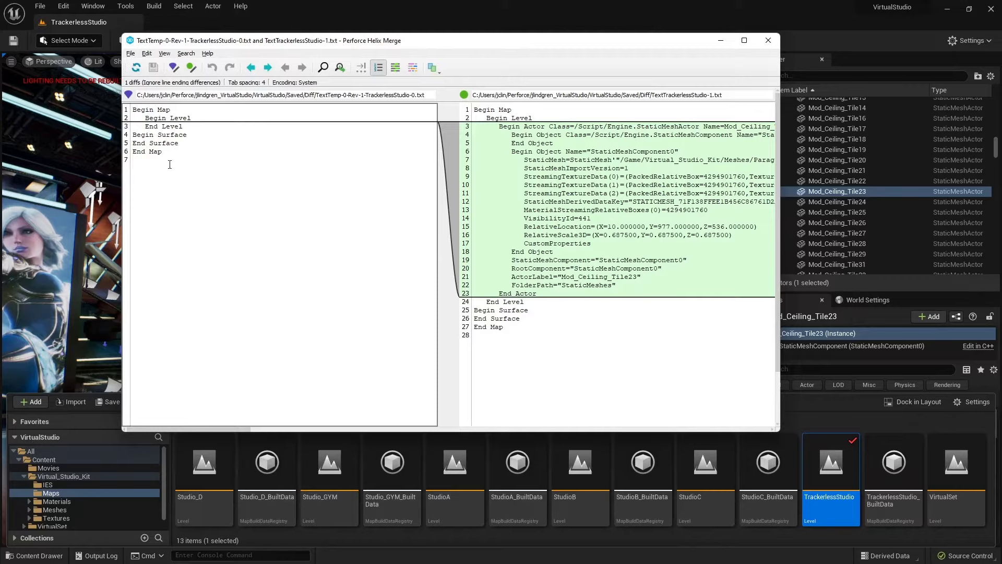
click(768, 40)
Step: Revert the TrackerlessStudio level to its depot version through source control
right_click(824, 466)
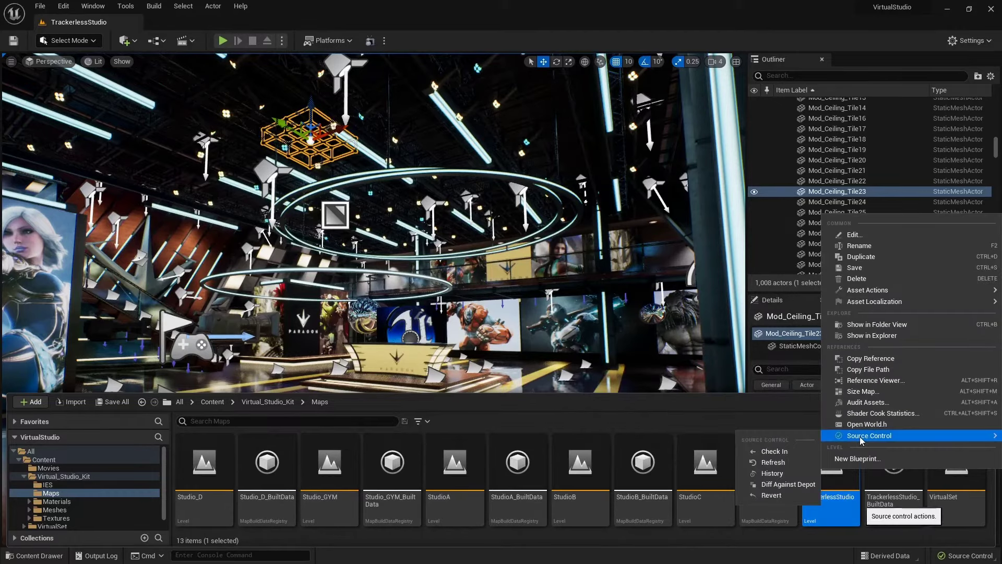
click(776, 495)
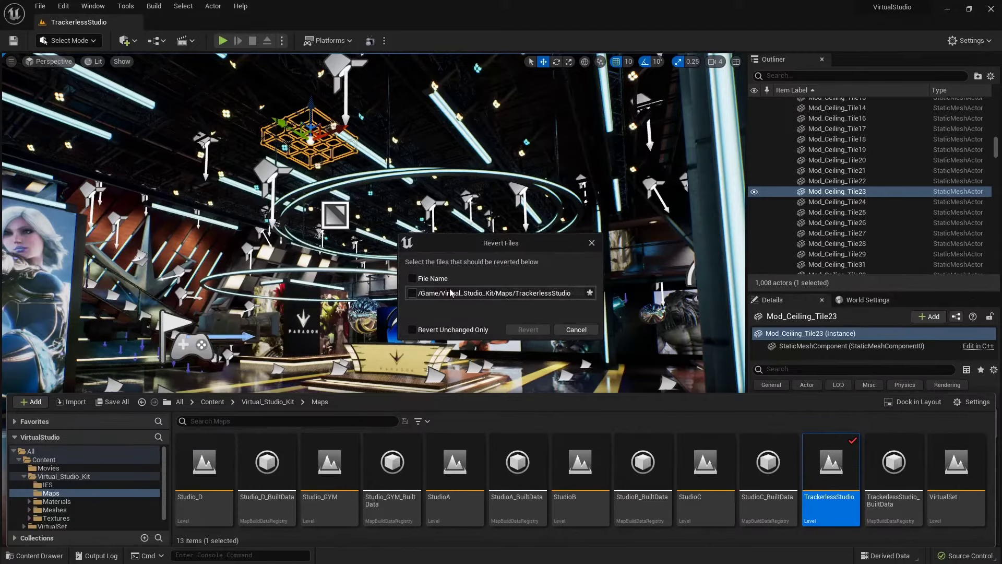
click(412, 293)
click(413, 279)
drag(493, 243, 269, 123)
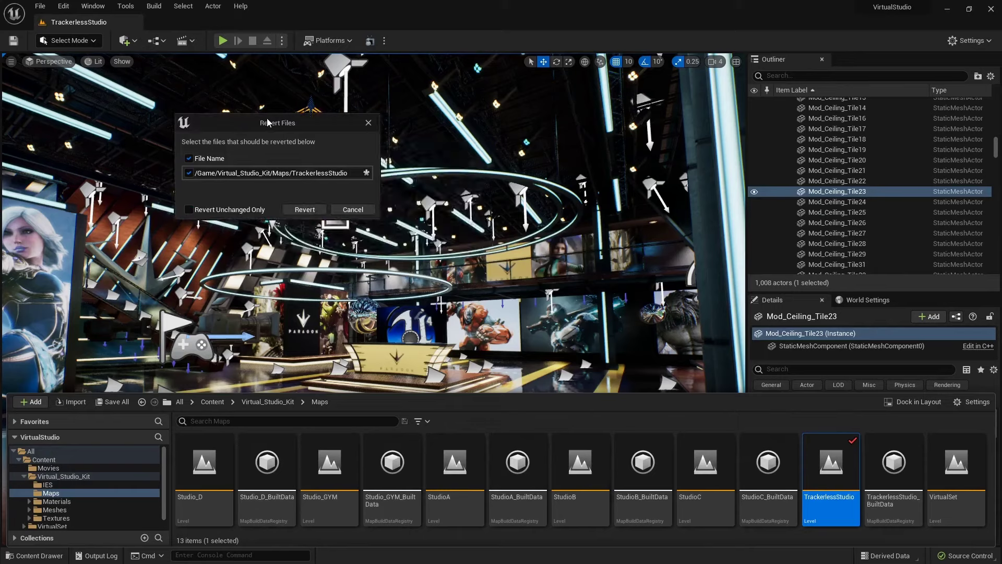
click(313, 209)
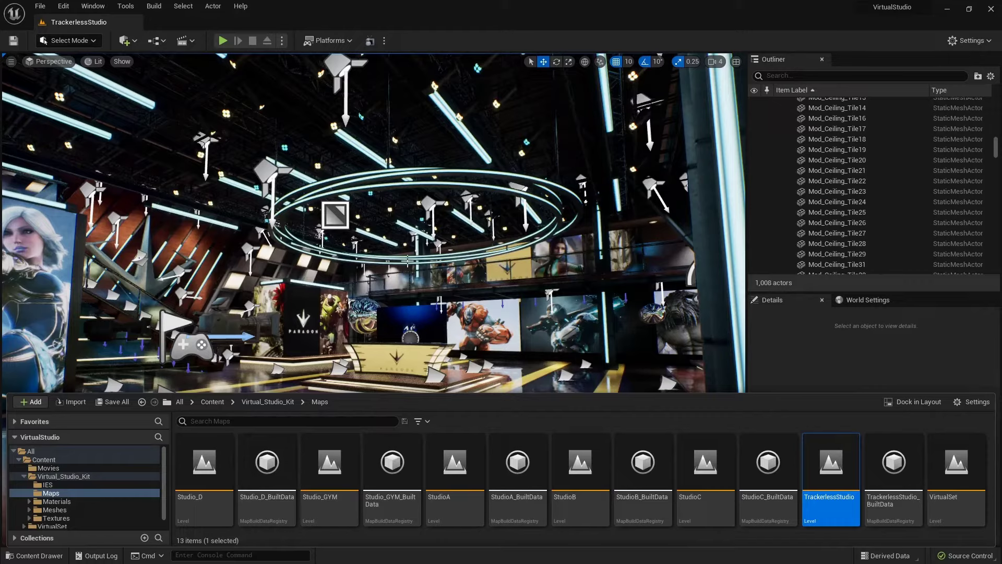
right_click(821, 481)
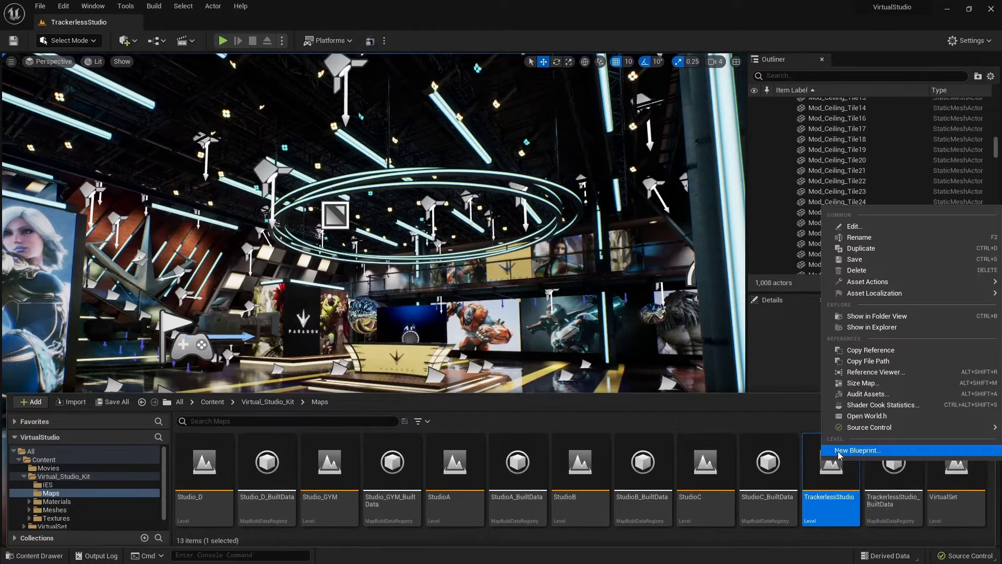
key(Escape)
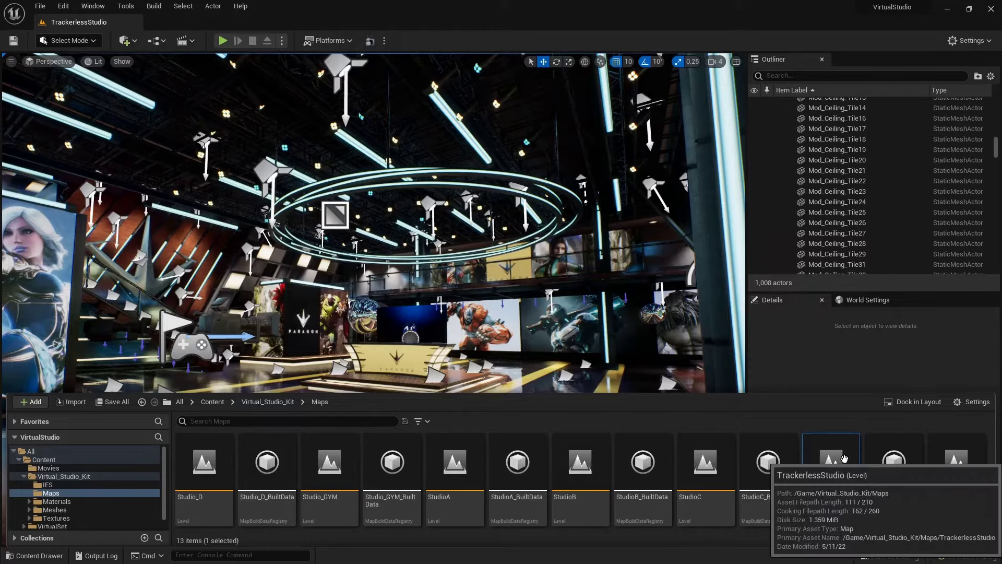
Step: Open the source control changelists and expand changelist 26 to check which files it still contains
click(964, 556)
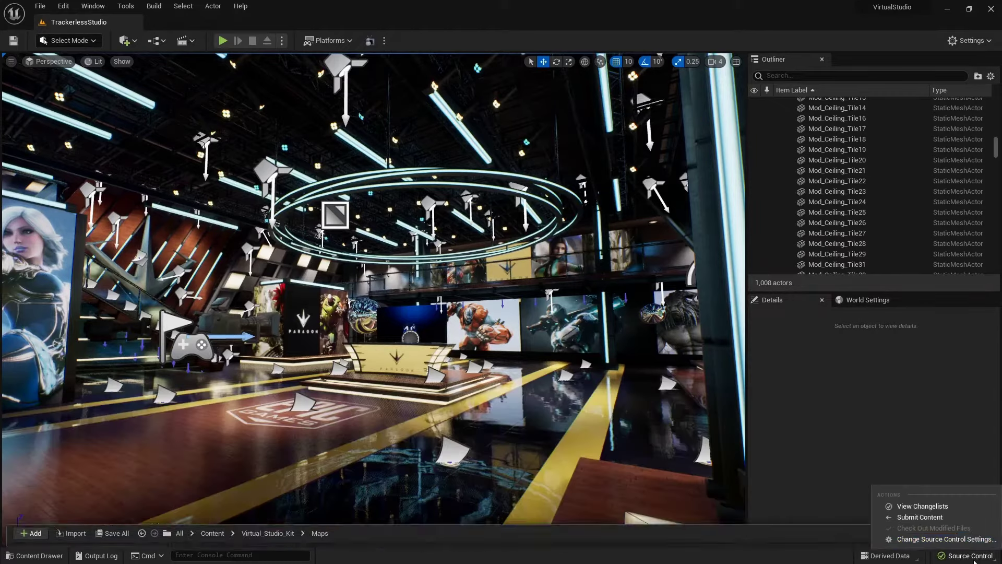
click(922, 508)
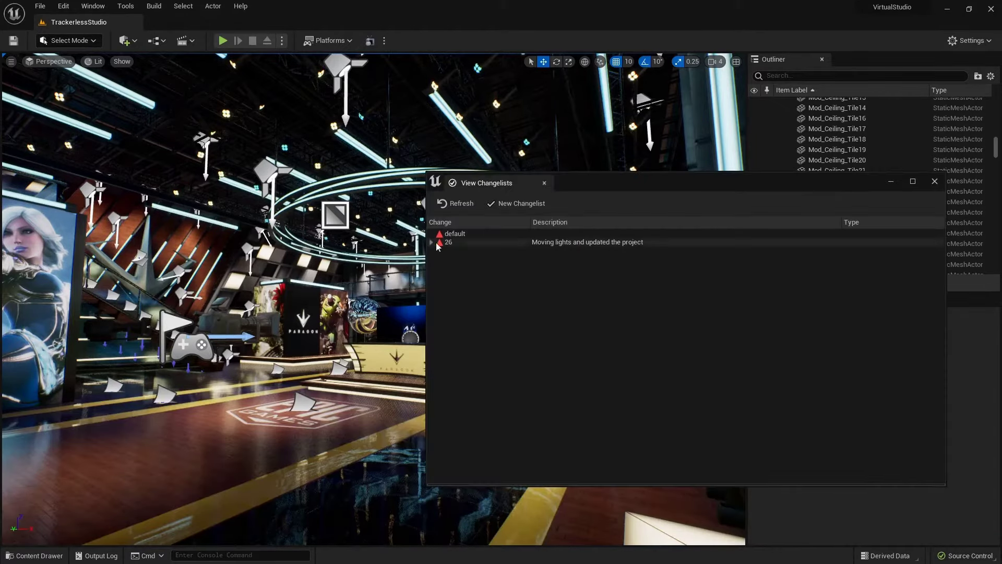
click(432, 243)
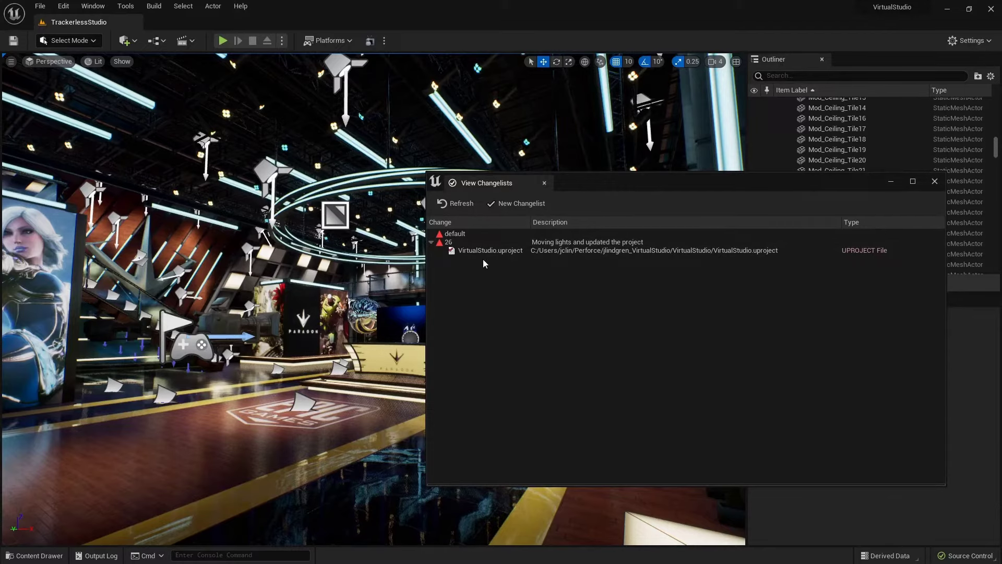
drag(573, 177, 322, 118)
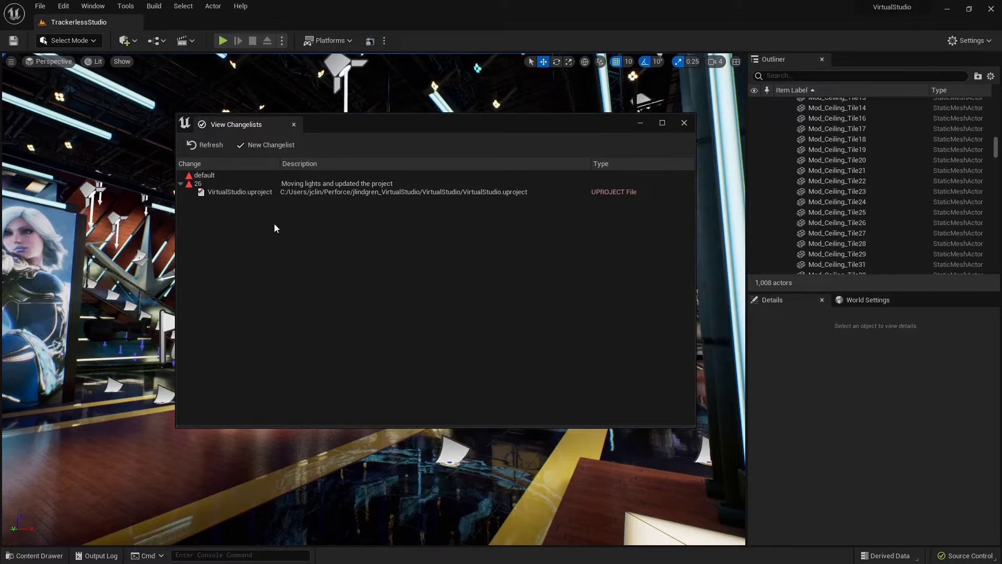
Step: Revert the unchanged files in changelist 26, "Moving lights and updated the project"
right_click(231, 192)
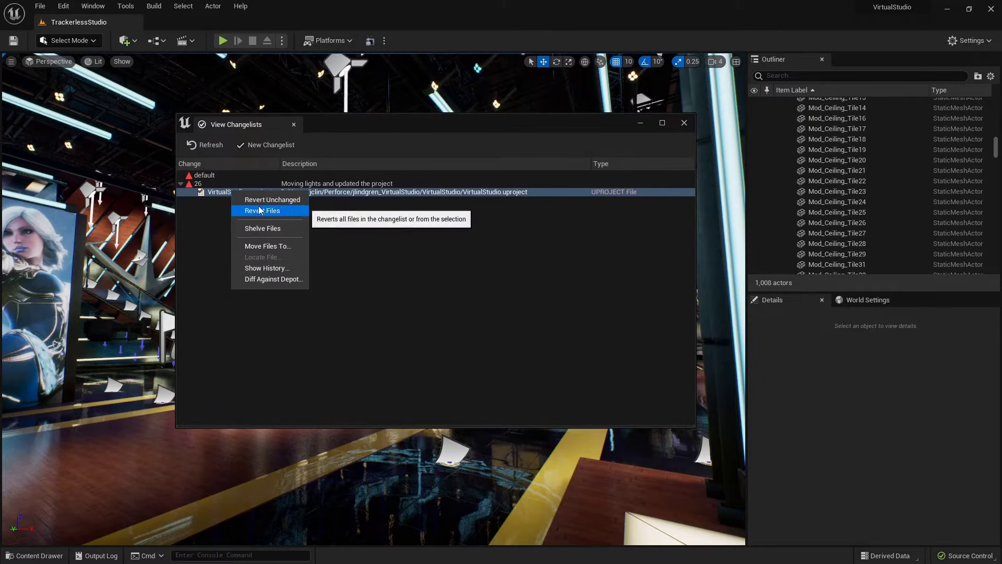
click(431, 343)
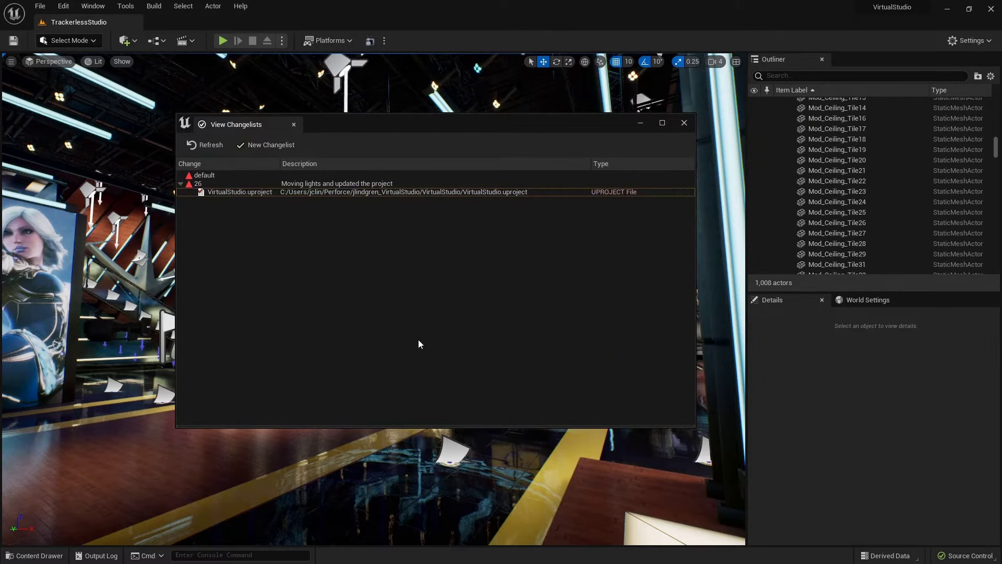
right_click(261, 193)
click(240, 184)
right_click(240, 184)
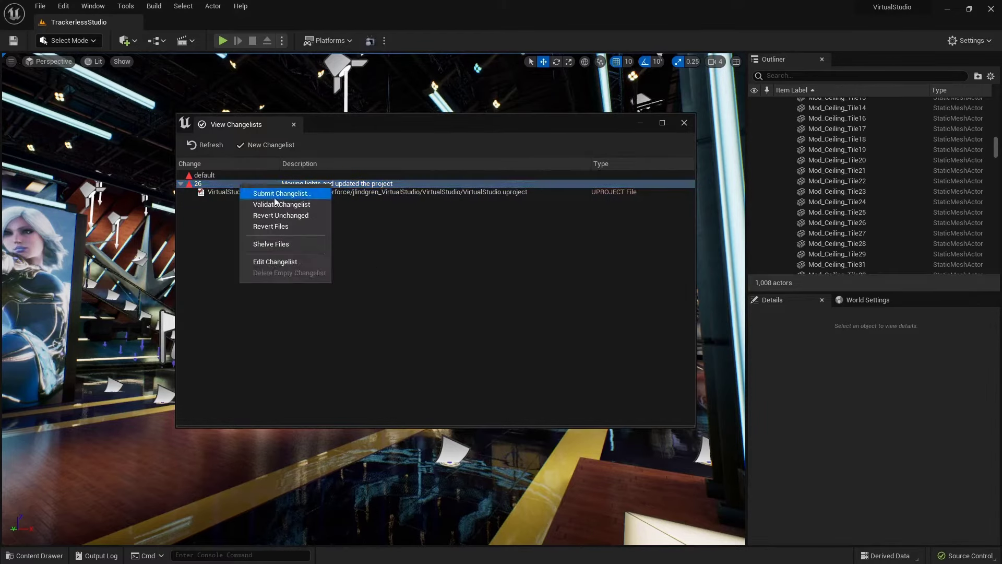
click(281, 216)
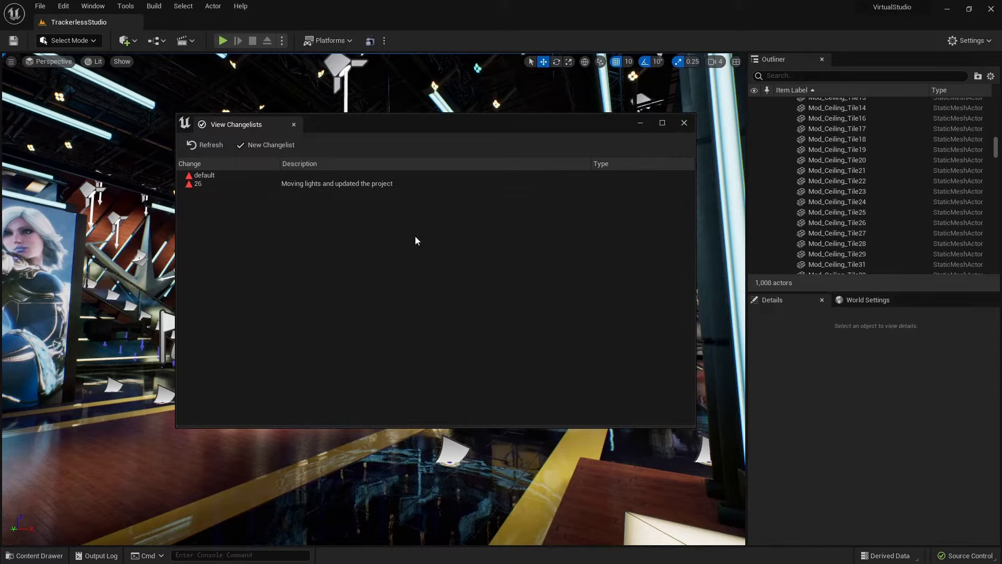
Step: Delete the empty changelist 26, "Moving lights and updated the project", and close the changelists window
click(308, 183)
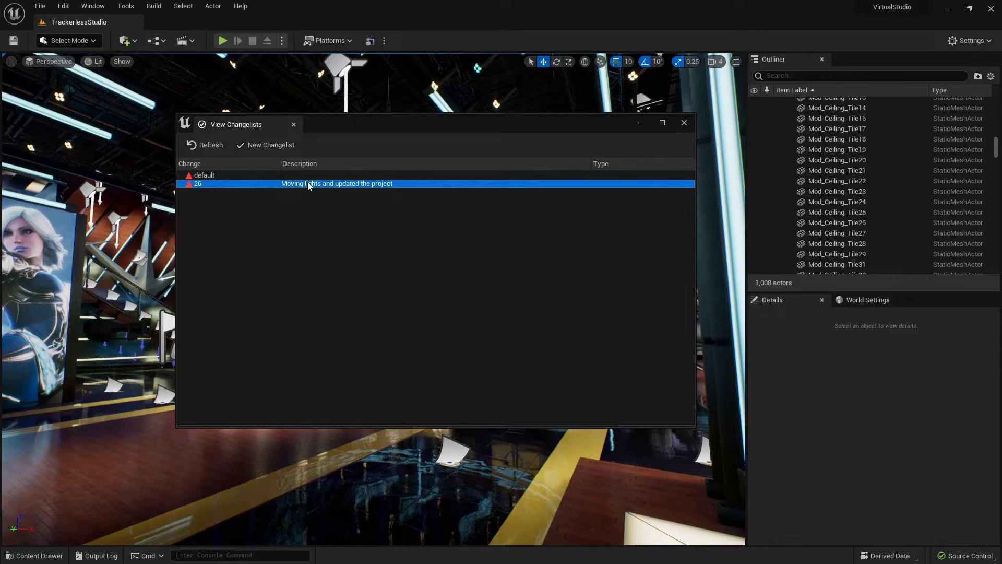
right_click(239, 184)
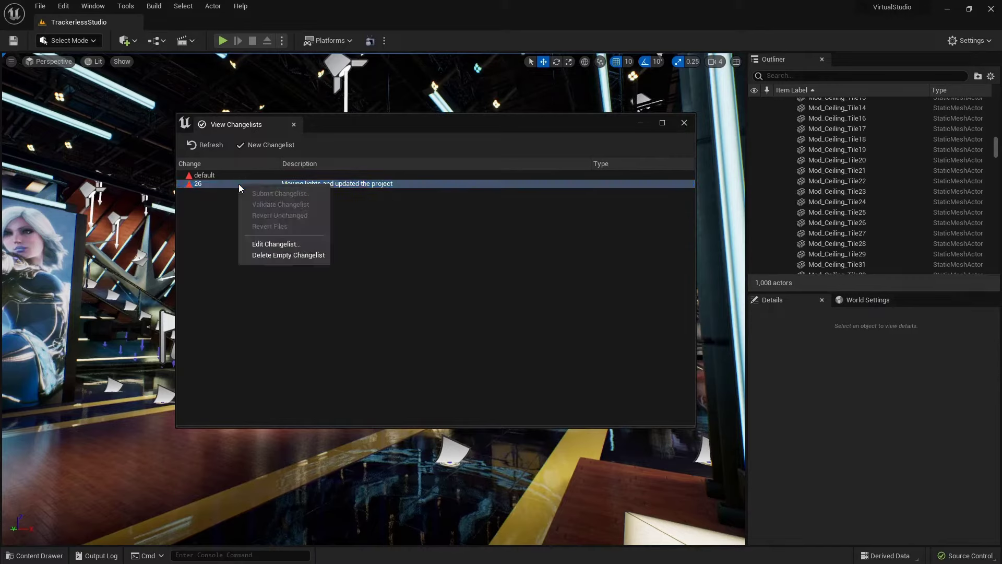
click(285, 255)
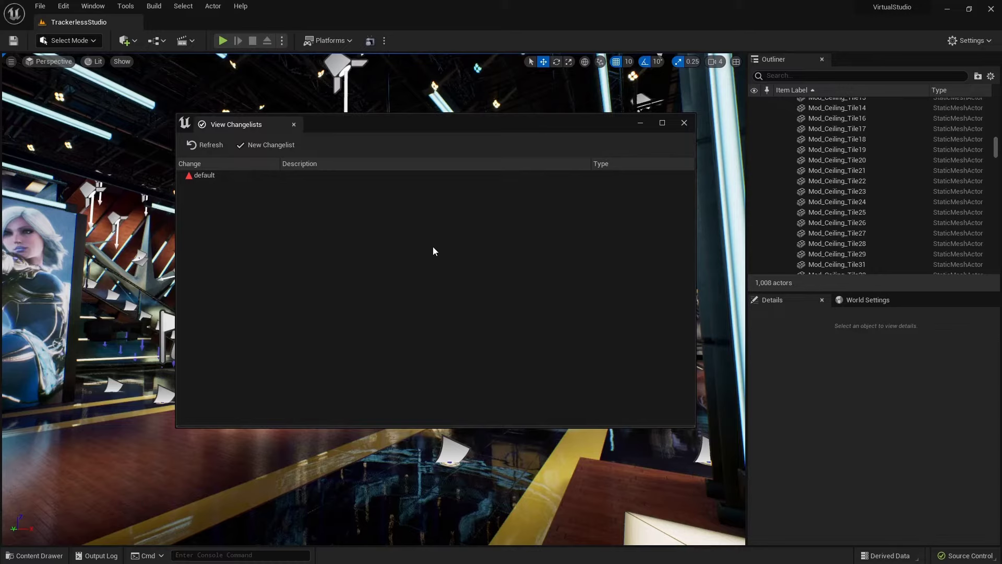
click(685, 123)
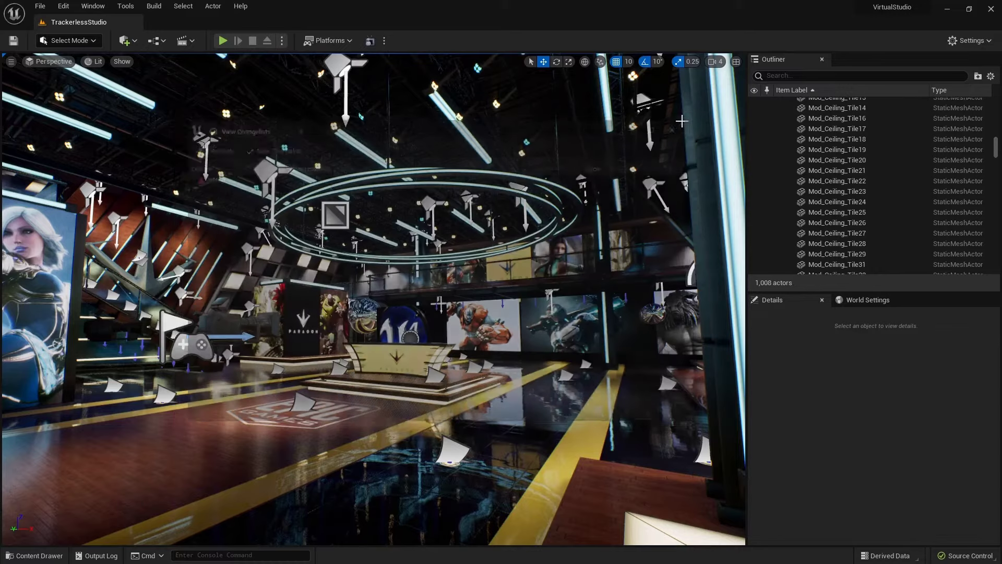
Step: Open the Virtual_Studio_Kit Maps folder and examine the source control options for the TrackerlessStudio level without running any of them
click(562, 323)
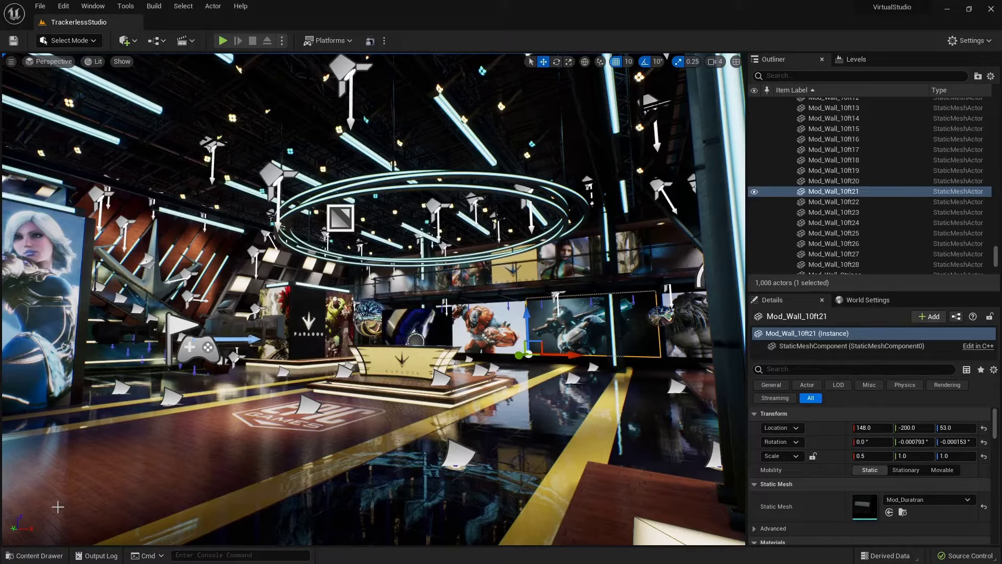
click(34, 556)
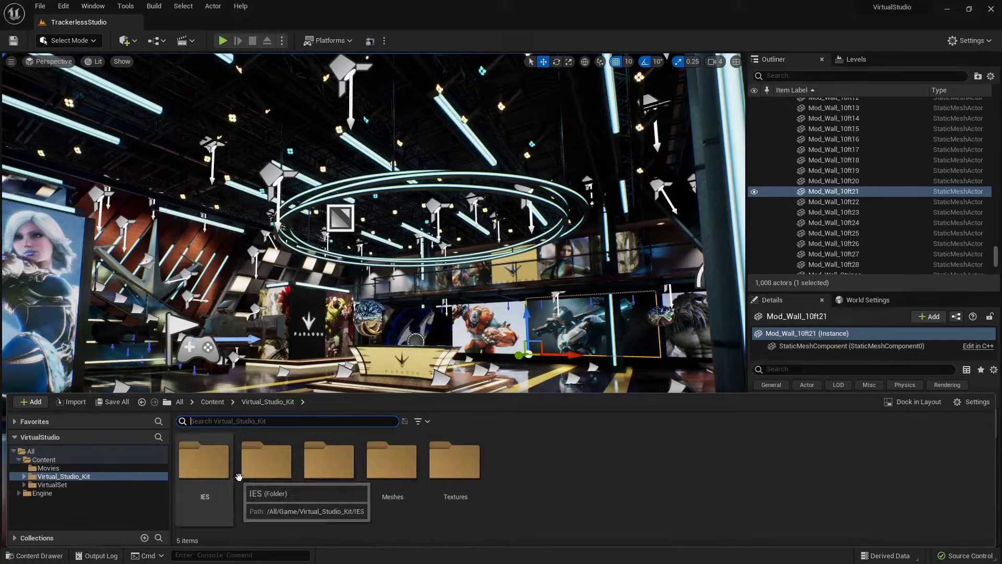
double_click(266, 462)
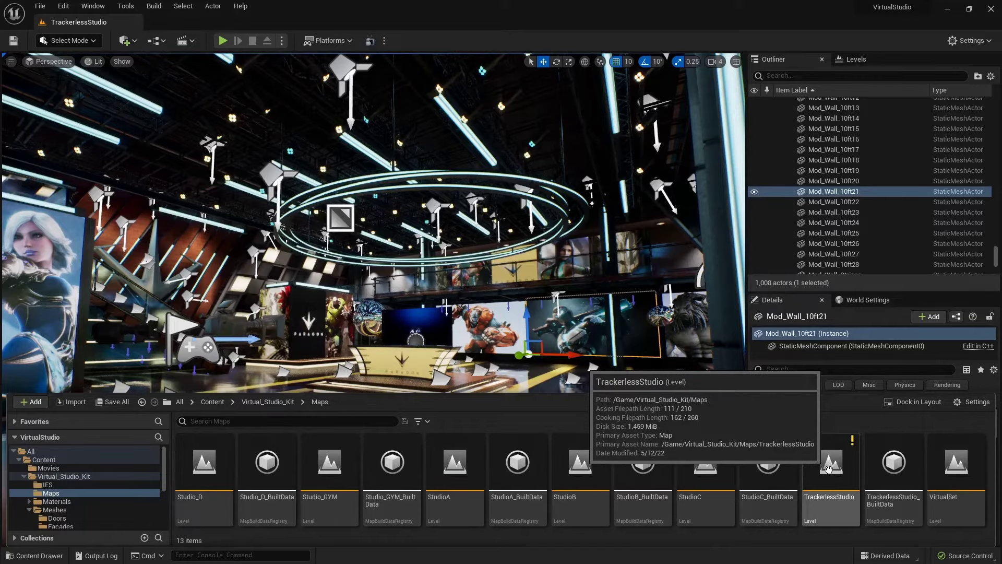
right_click(828, 469)
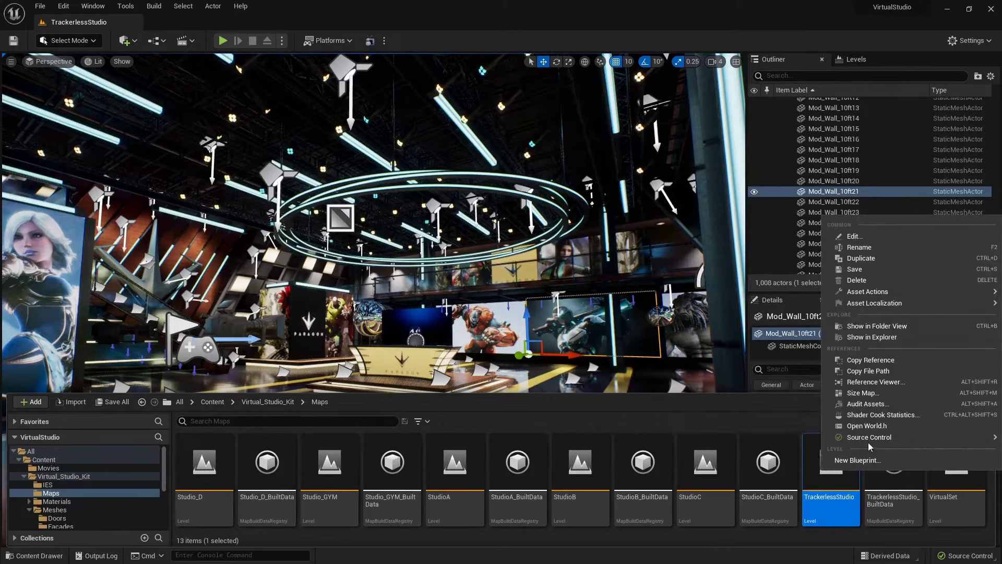
mouse_move(879, 440)
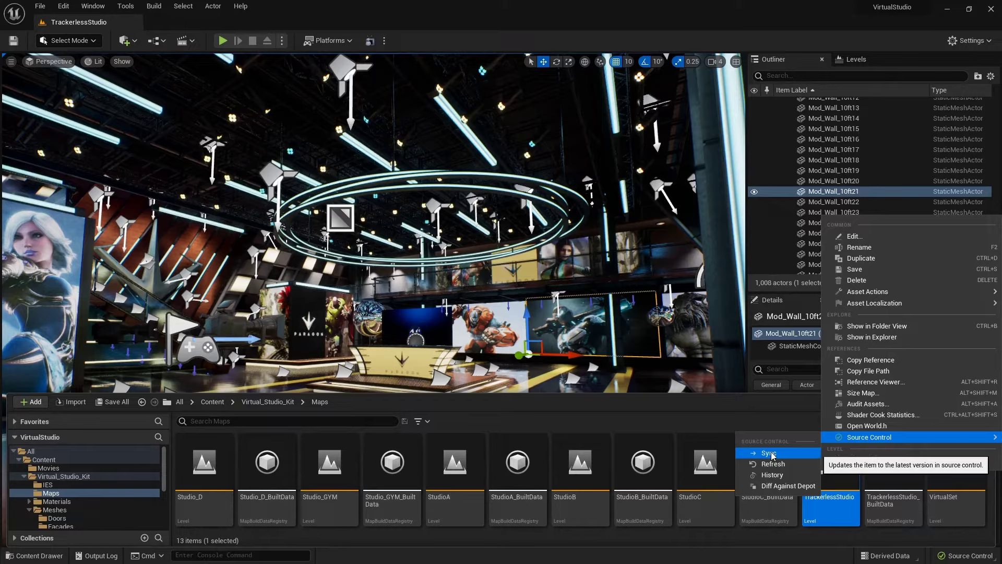
click(769, 416)
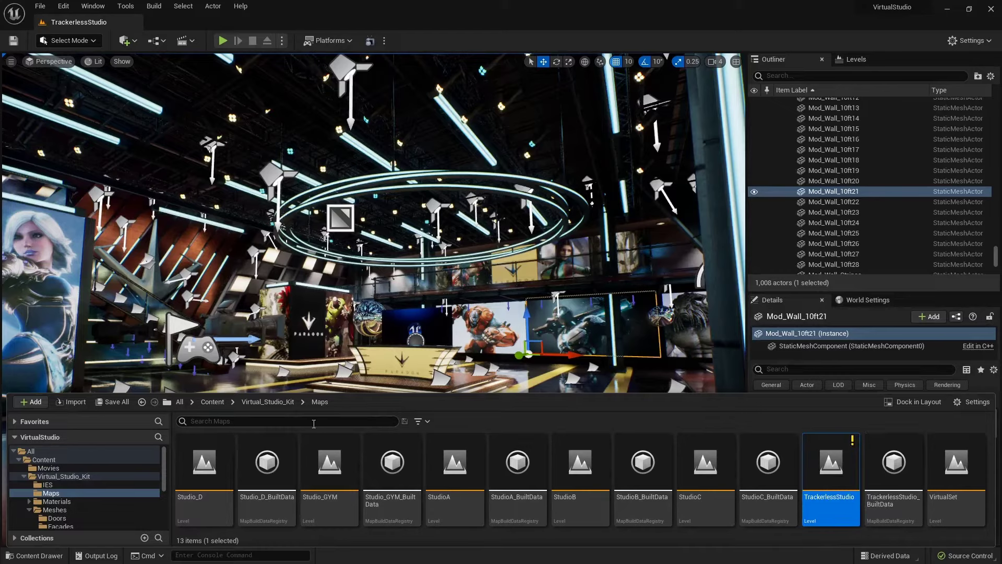
Step: Sync all assets in the project's Content folder to their latest source control version and view the updated level
click(184, 401)
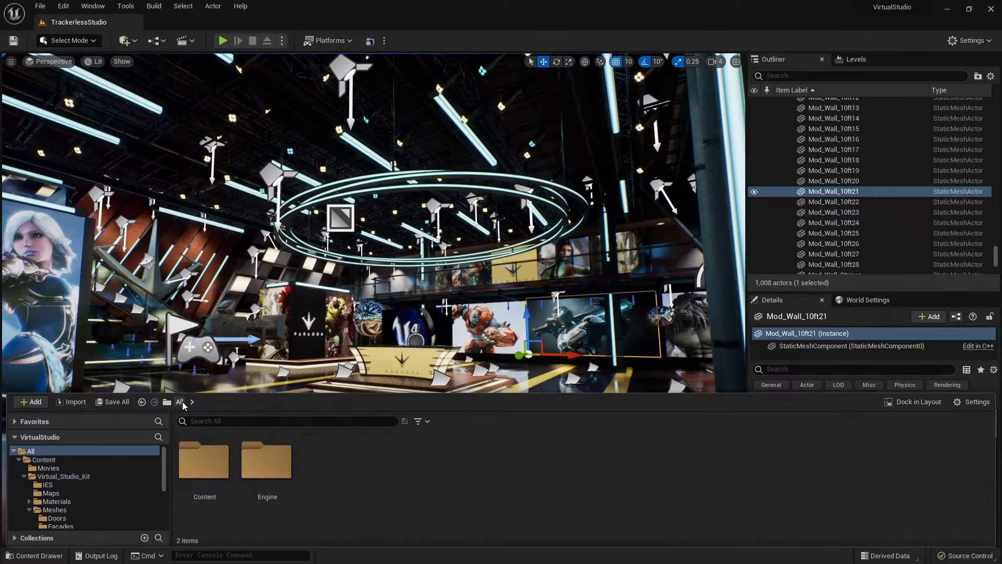
right_click(204, 468)
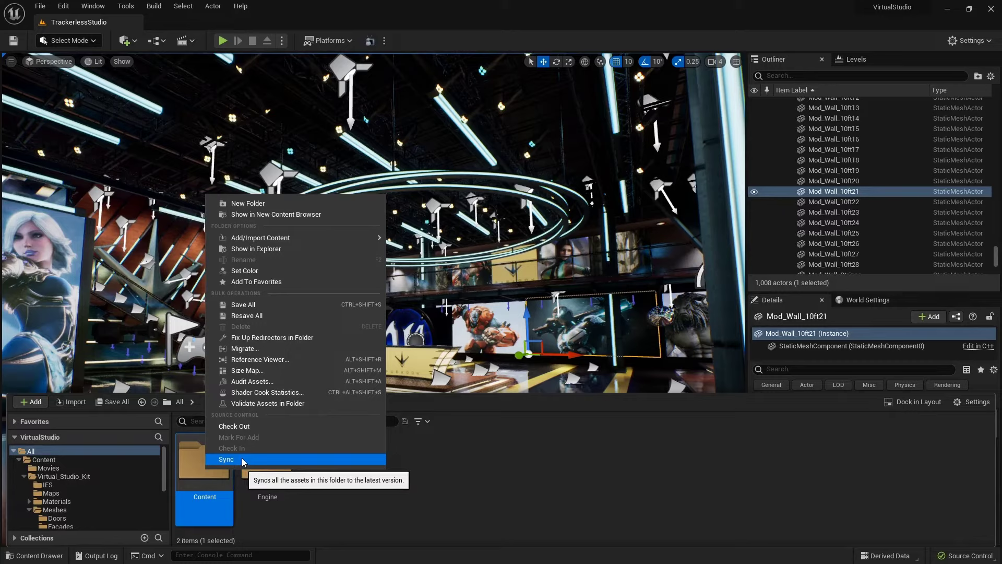
click(242, 458)
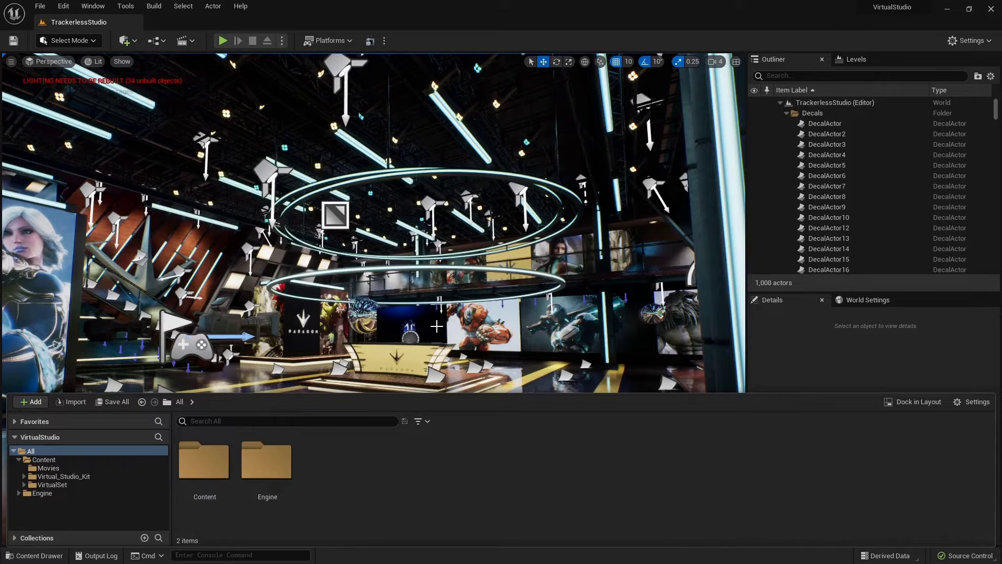
scroll(436, 326, up, 5)
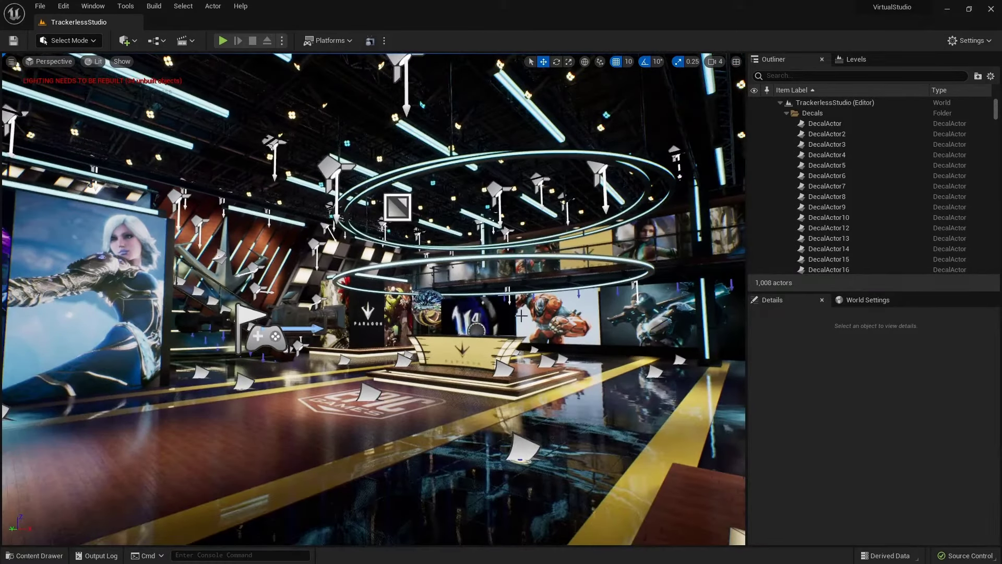
Step: Return to the Virtual_Studio_Kit Maps folder and check the TrackerlessStudio level's source control status and available options
click(34, 555)
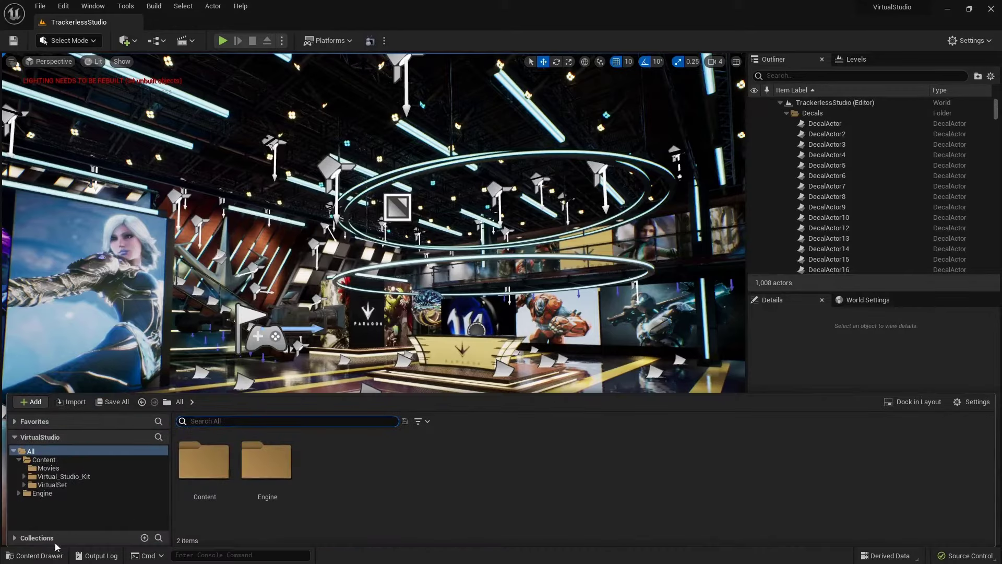
double_click(225, 458)
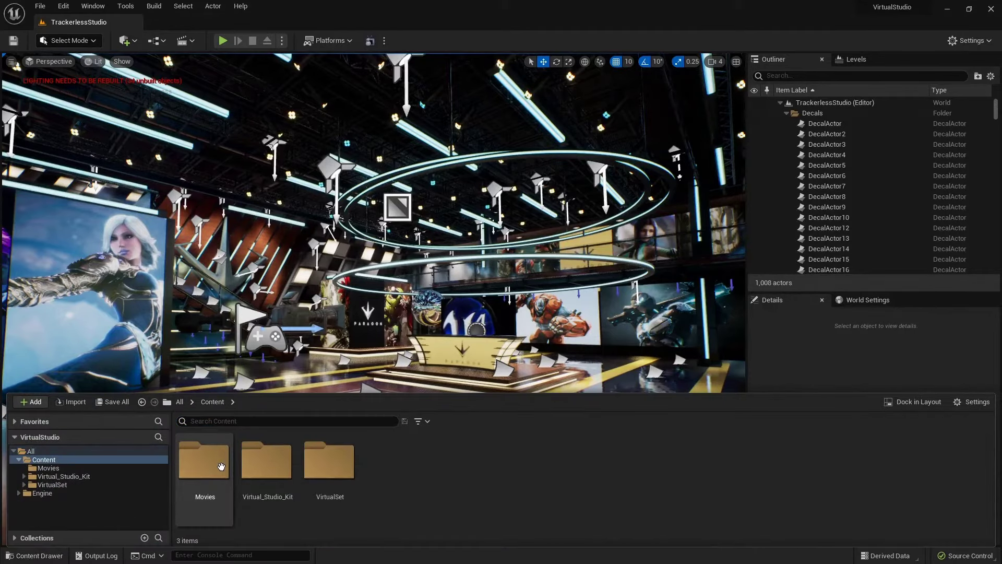
double_click(287, 480)
double_click(286, 475)
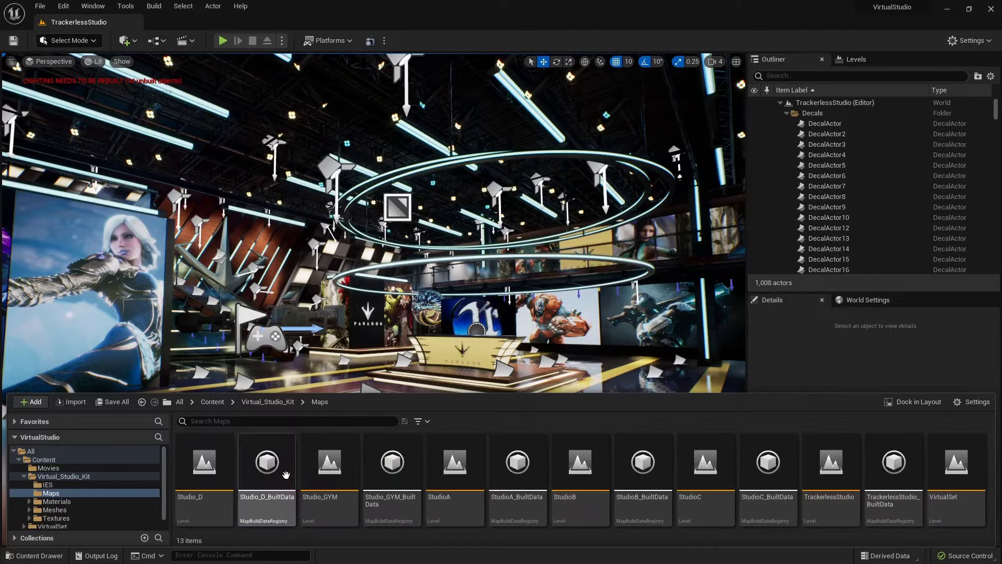
click(842, 483)
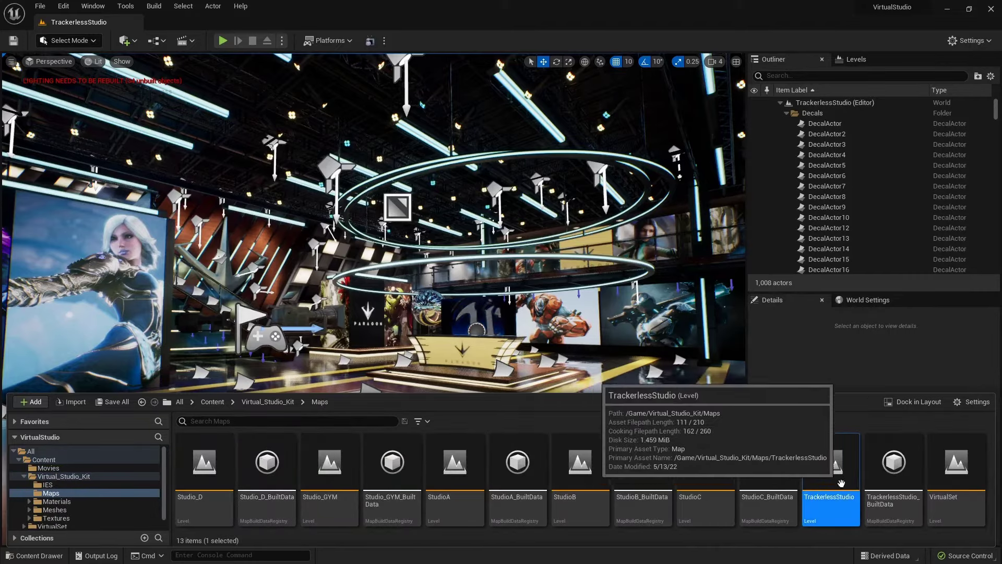
right_click(843, 476)
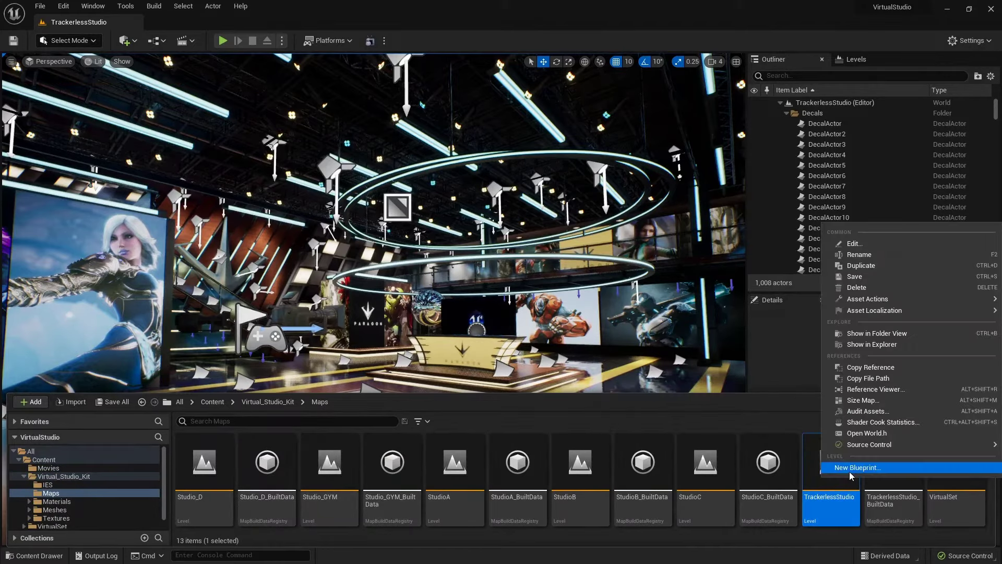
mouse_move(873, 443)
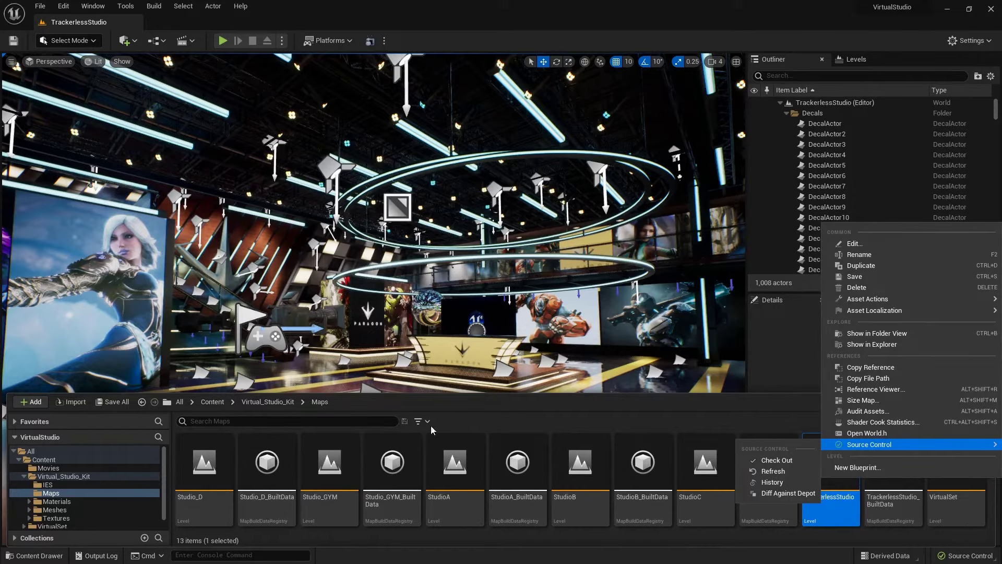
click(679, 389)
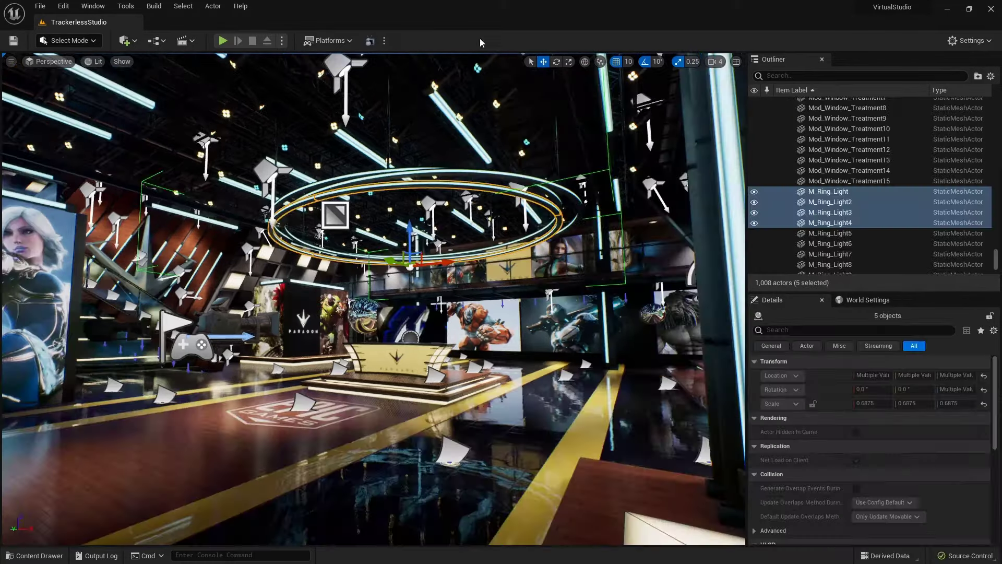
Step: Check out the TrackerlessStudio level from the Maps folder through source control
click(439, 302)
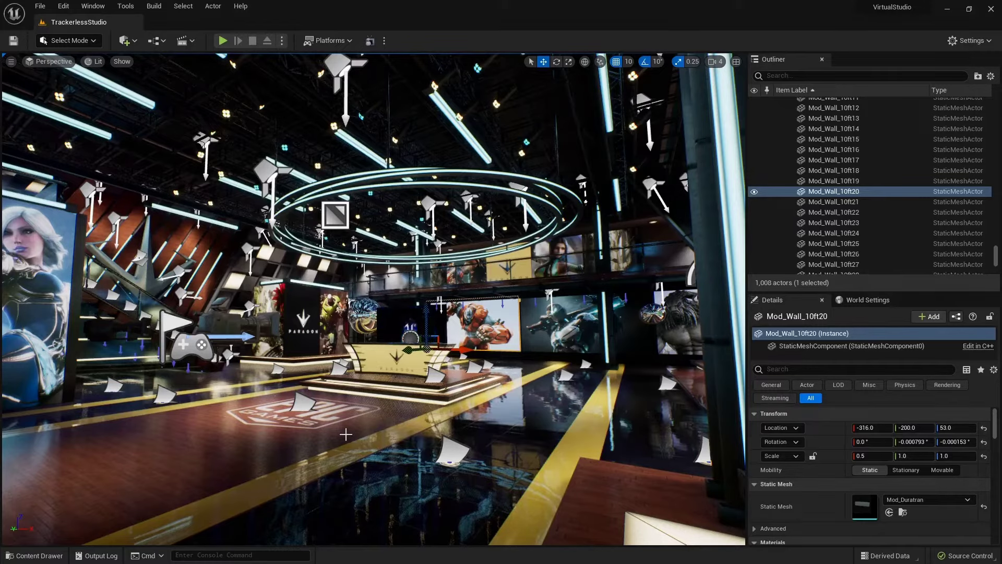
key(ctrl+space)
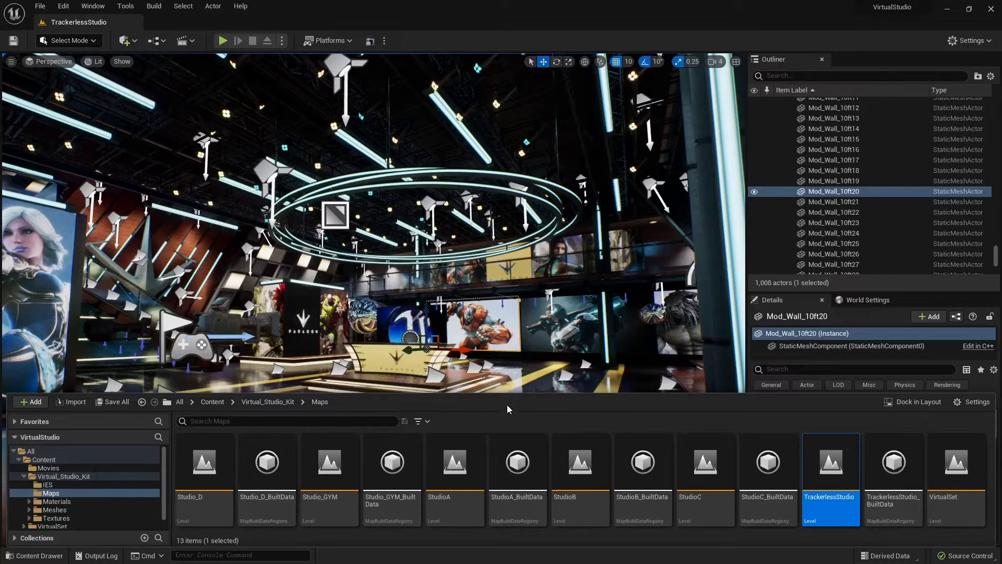
right_click(830, 473)
mouse_move(877, 441)
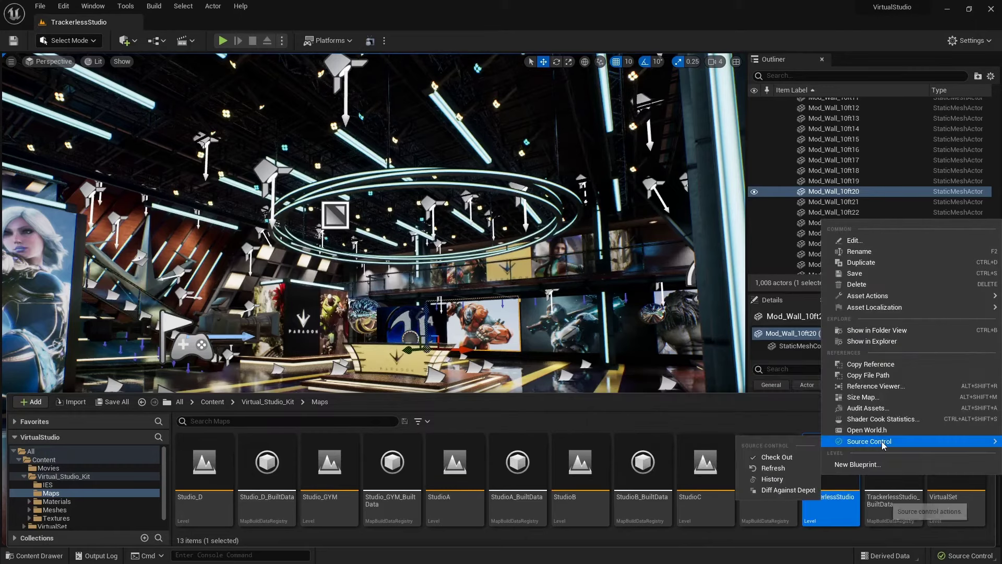
click(804, 461)
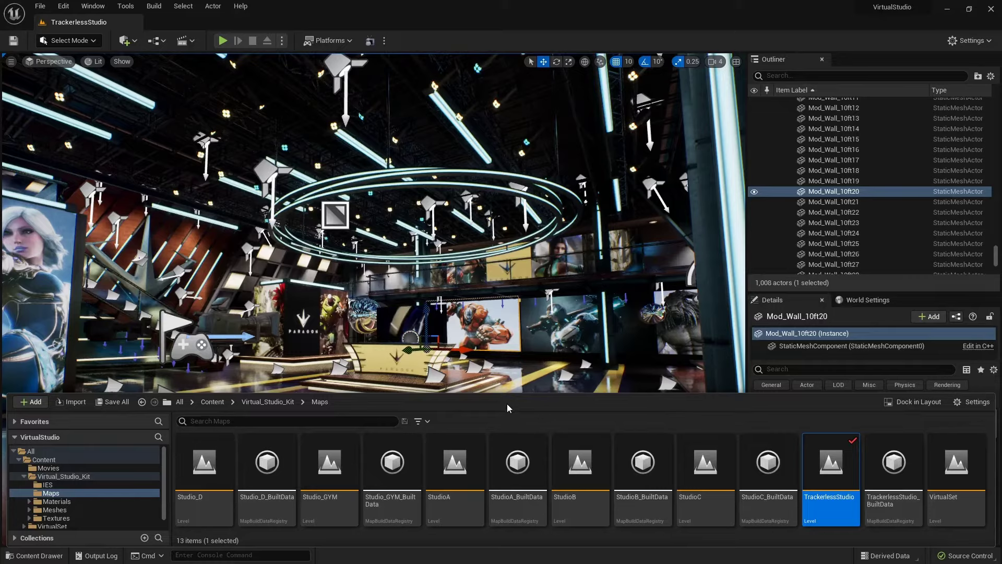
Step: Switch to Perforce P4V, refresh the workspace, inspect the checkout status of TrackerlessStudio.umap, and return to Unreal Editor
key(alt+Tab)
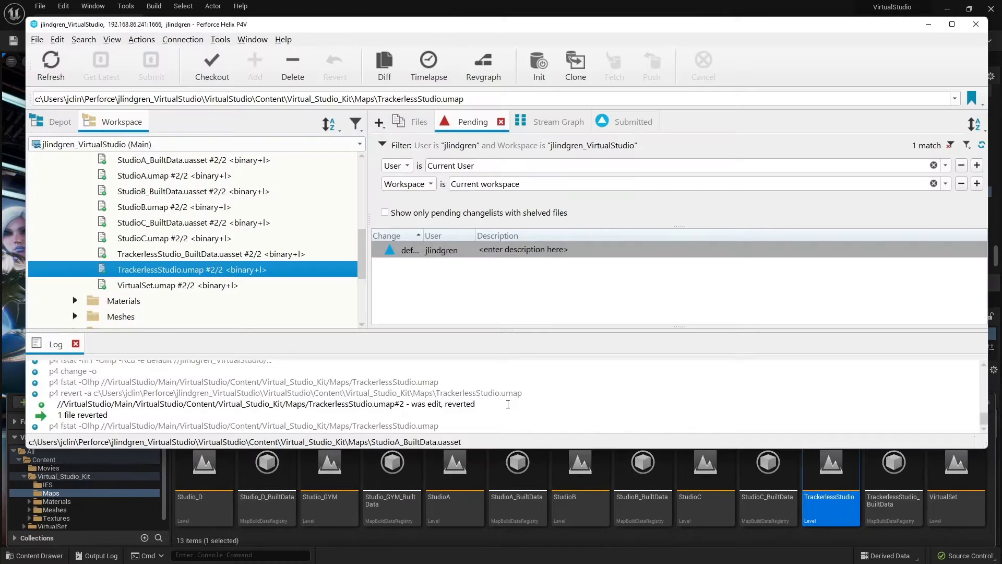
click(49, 69)
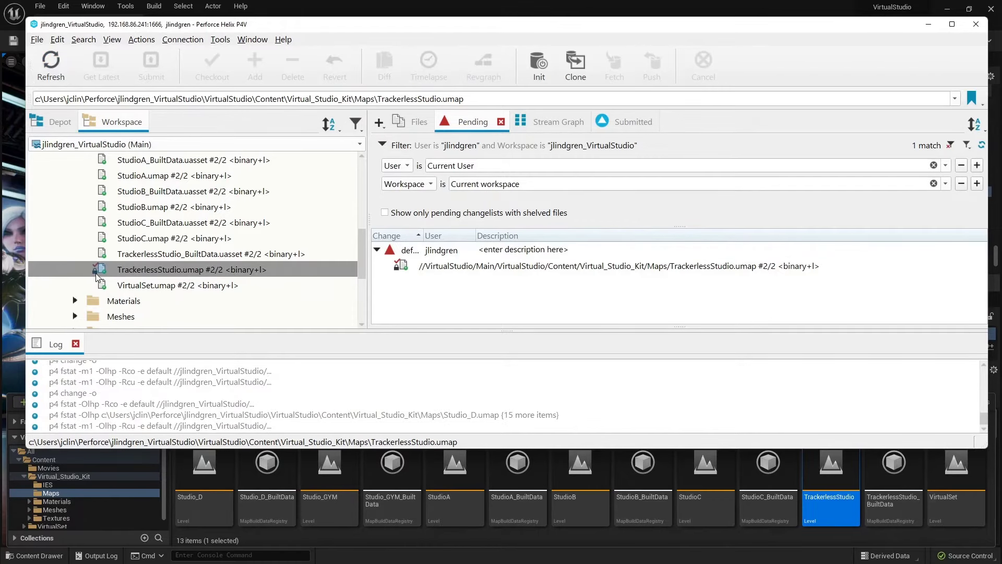
mouse_move(97, 275)
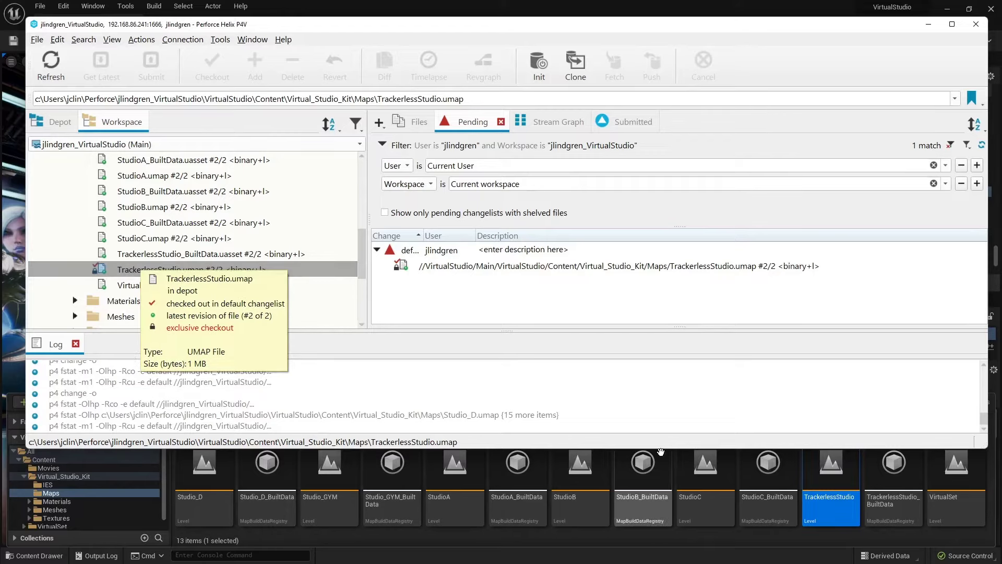
click(720, 543)
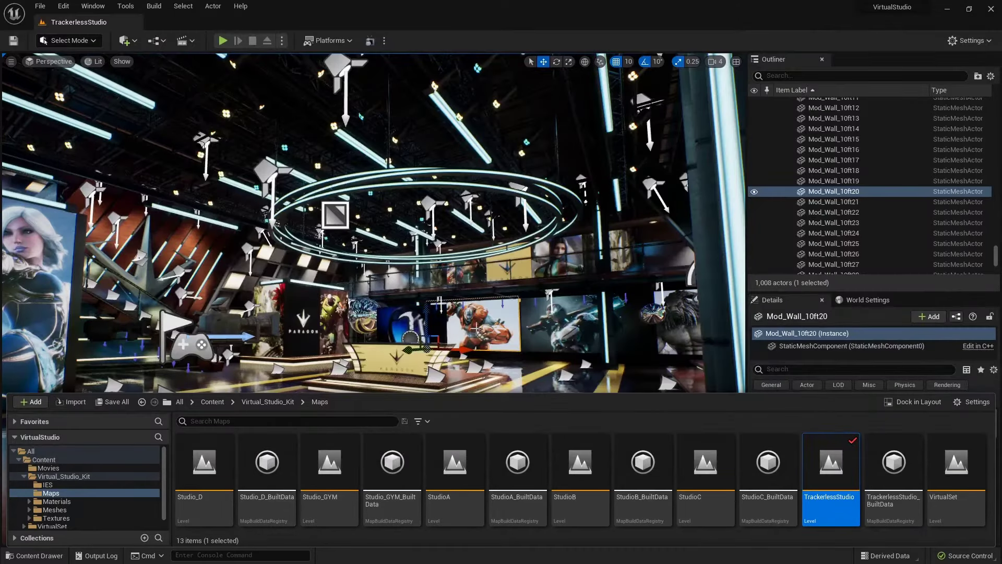
mouse_move(897, 508)
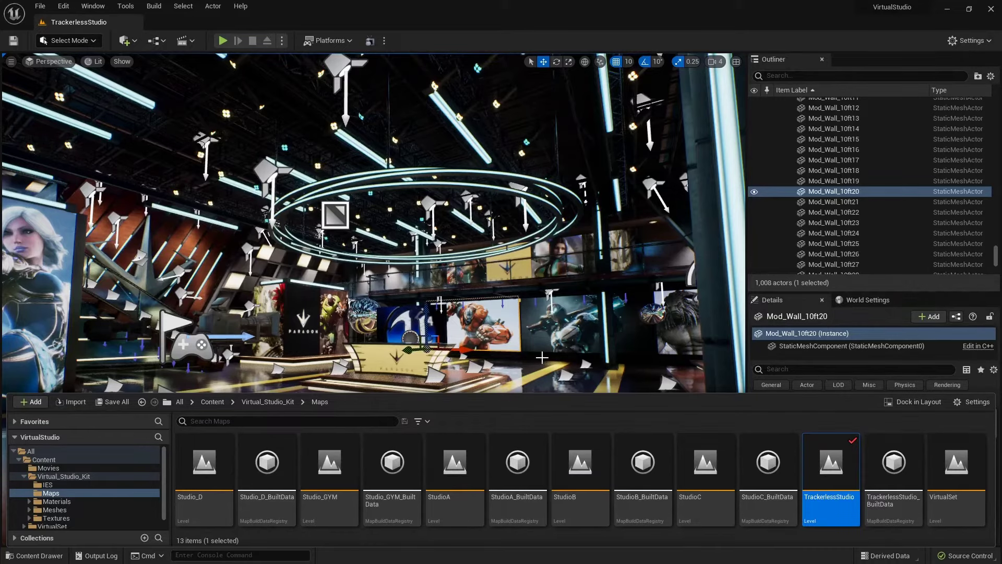
key(alt+Tab)
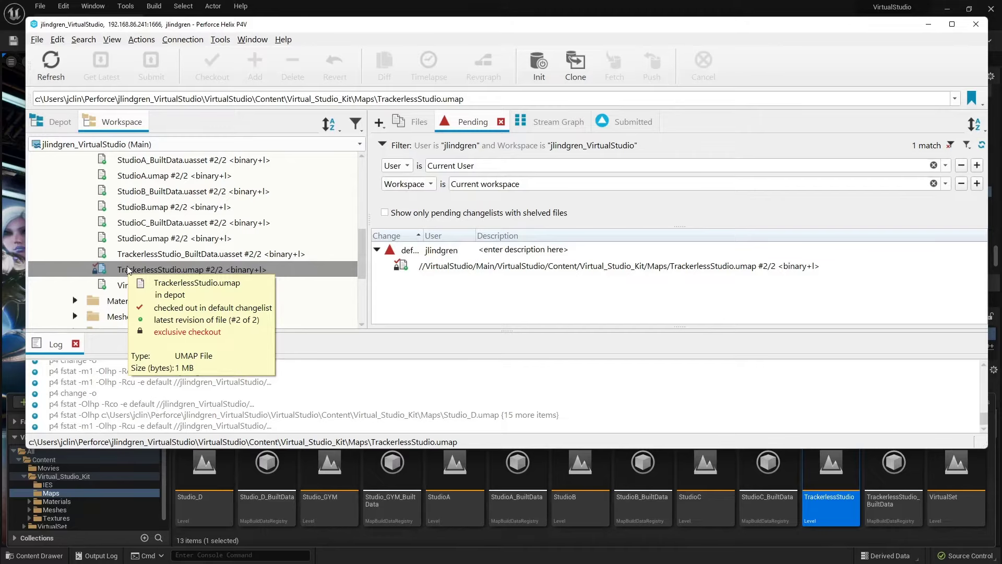
click(934, 25)
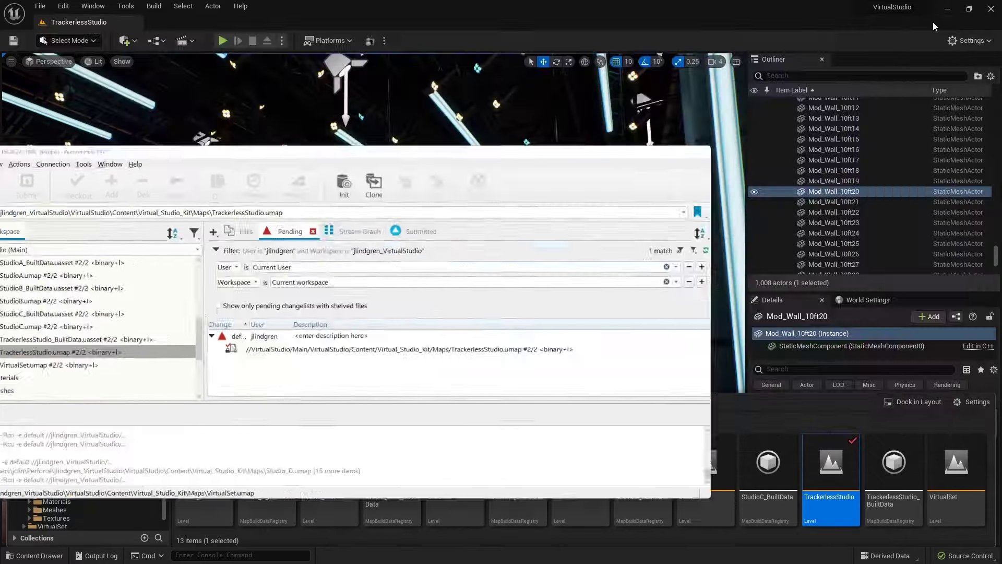
Step: Move the studio desk to a Y location of 921 and check out the modified TrackerlessStudio level
click(369, 382)
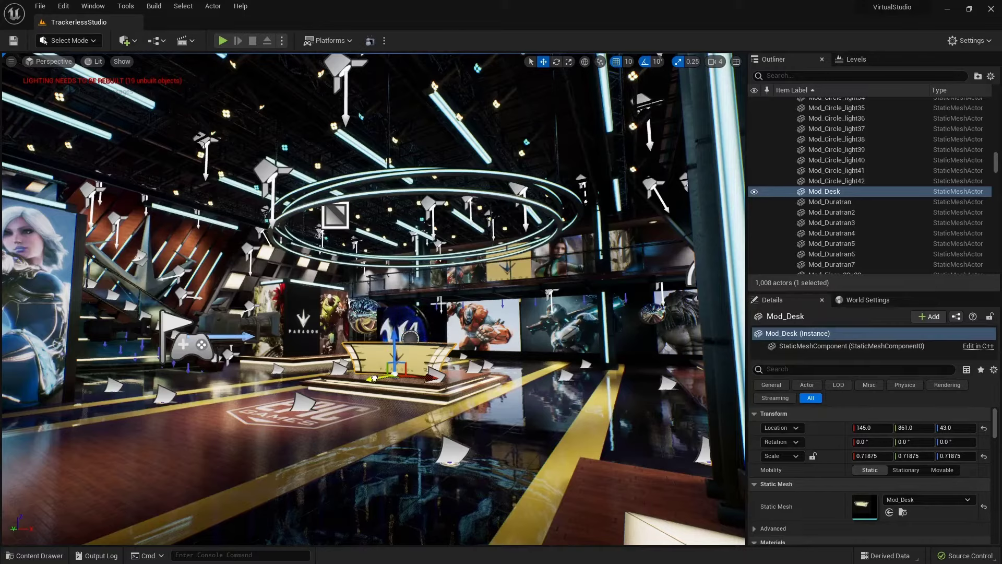
drag(374, 378, 356, 383)
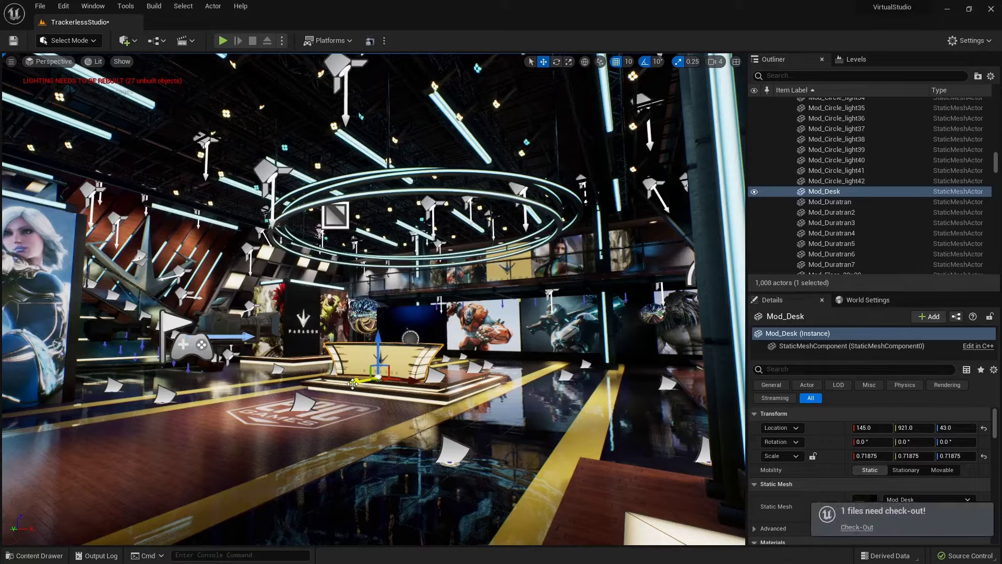
click(861, 528)
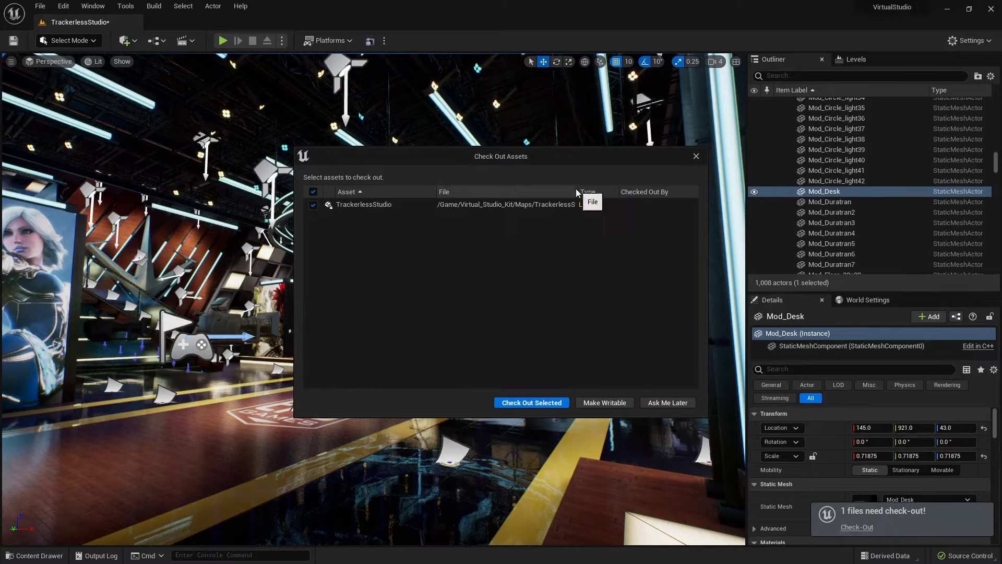
click(569, 192)
drag(579, 192, 606, 192)
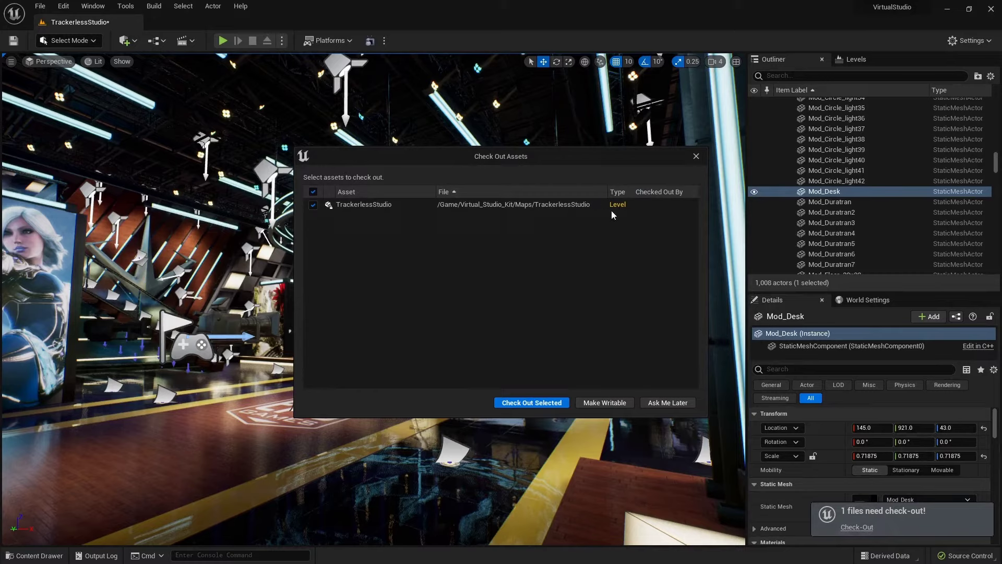
click(536, 403)
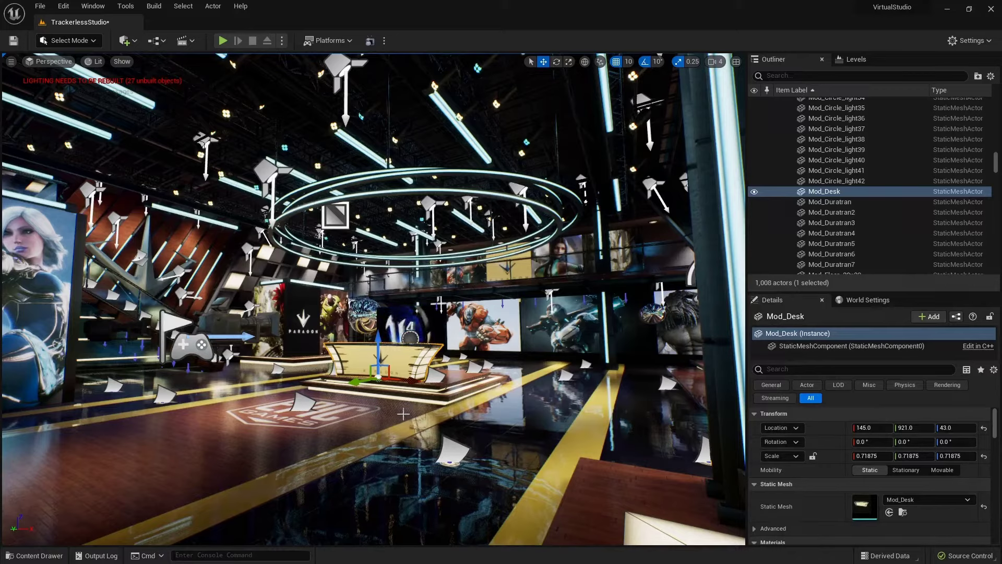
Step: Undo the desk move and enable Automatically Checkout on Asset Modification in the editor preferences
key(ctrl+z)
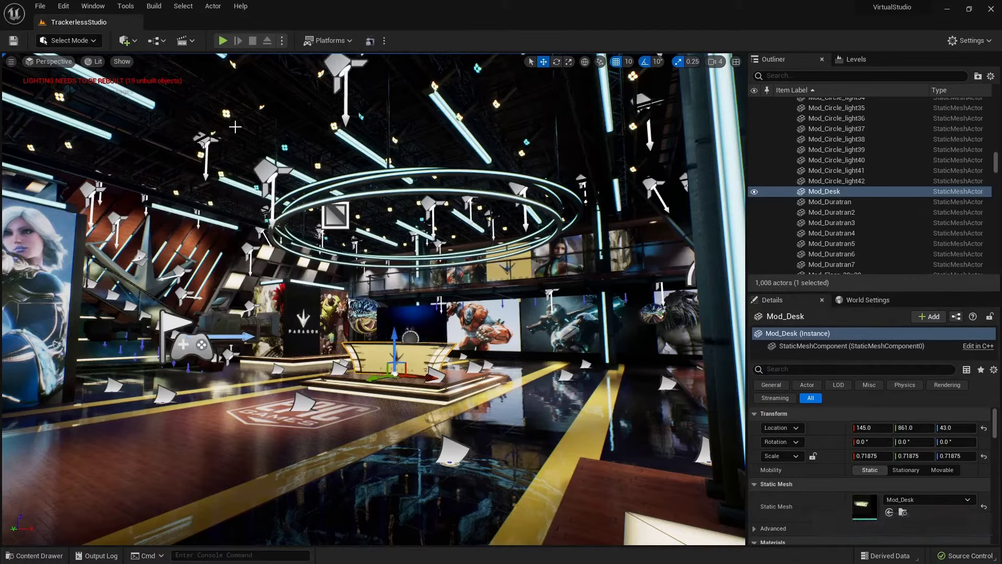
click(58, 7)
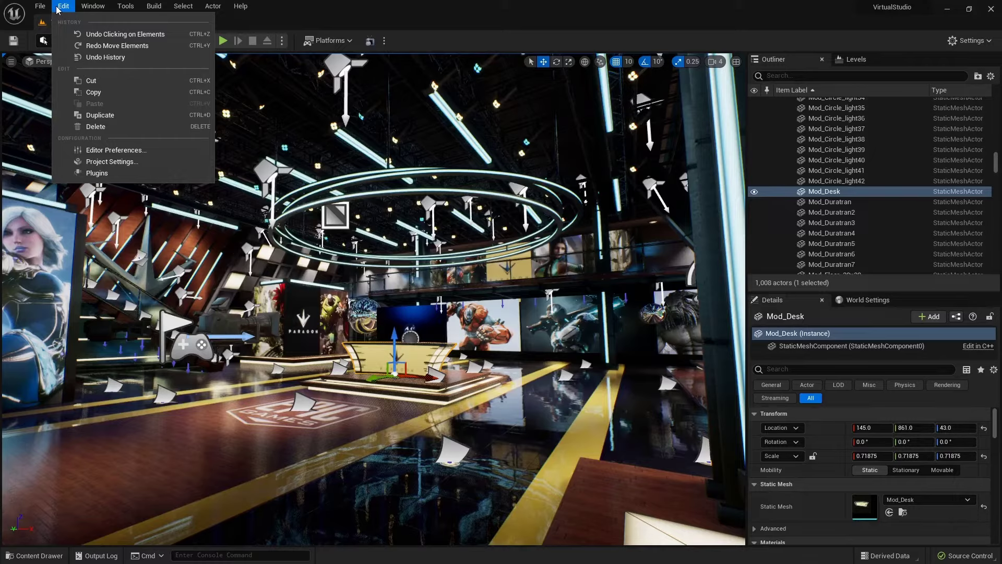
click(123, 150)
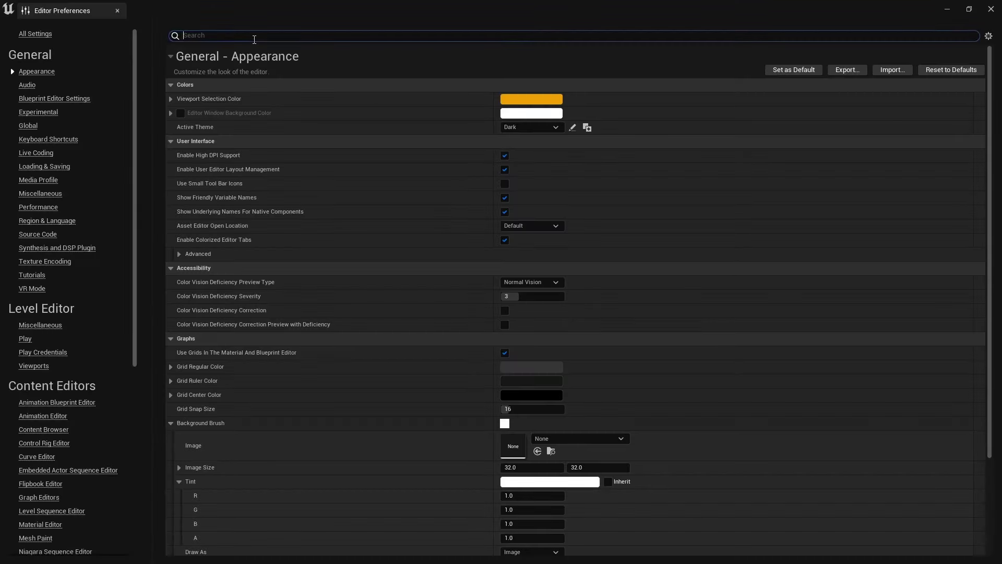
text(source c)
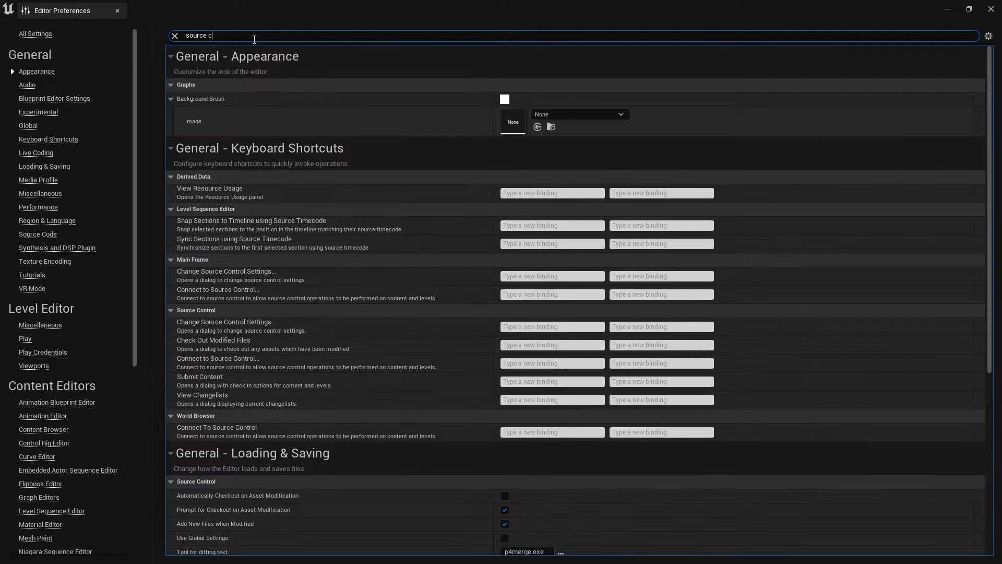
text(ontrol)
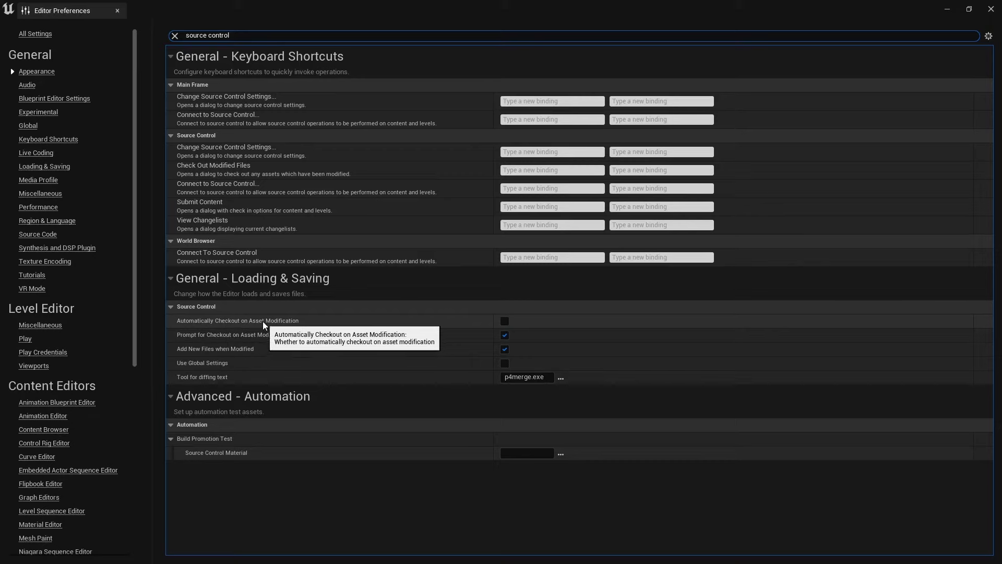
click(505, 322)
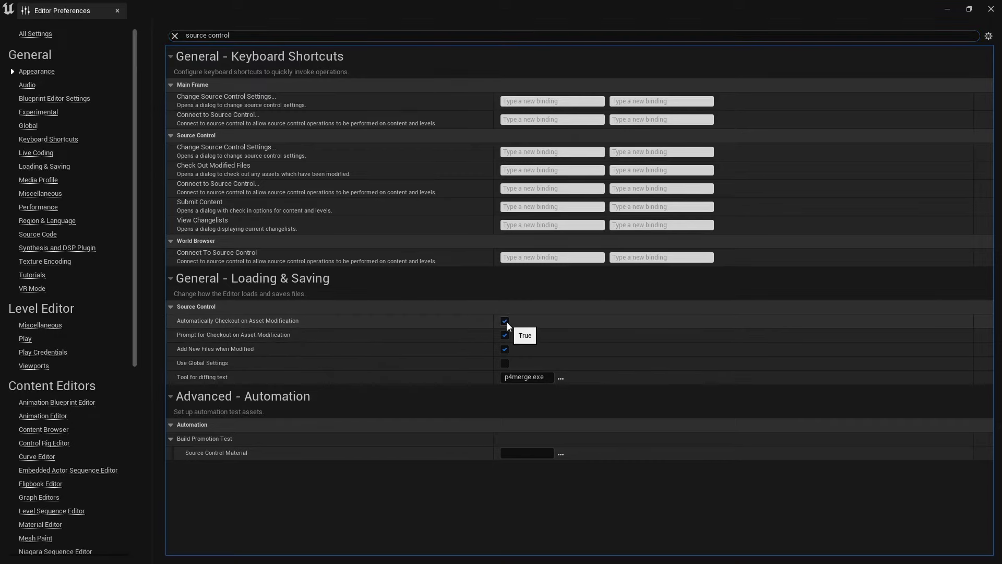
click(991, 8)
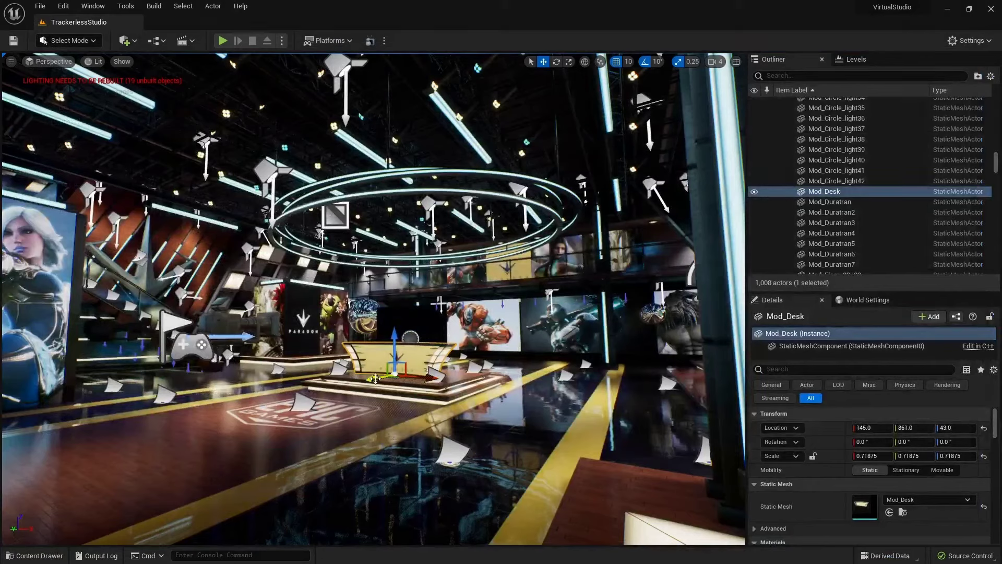
Step: Move the desk to a Y location of 911 and inspect the default changelist for the checked-out TrackerlessStudio level
drag(376, 379, 362, 380)
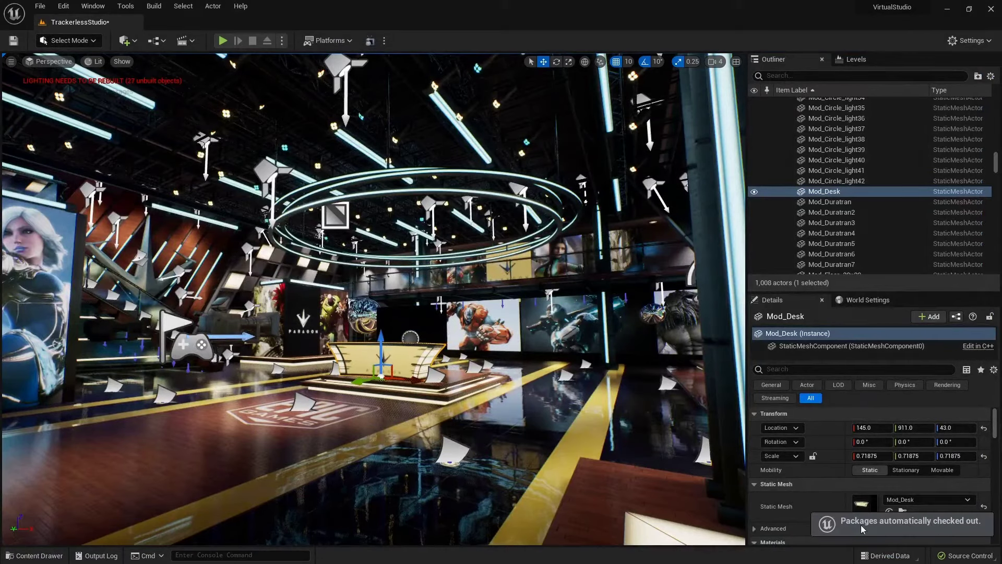
click(967, 555)
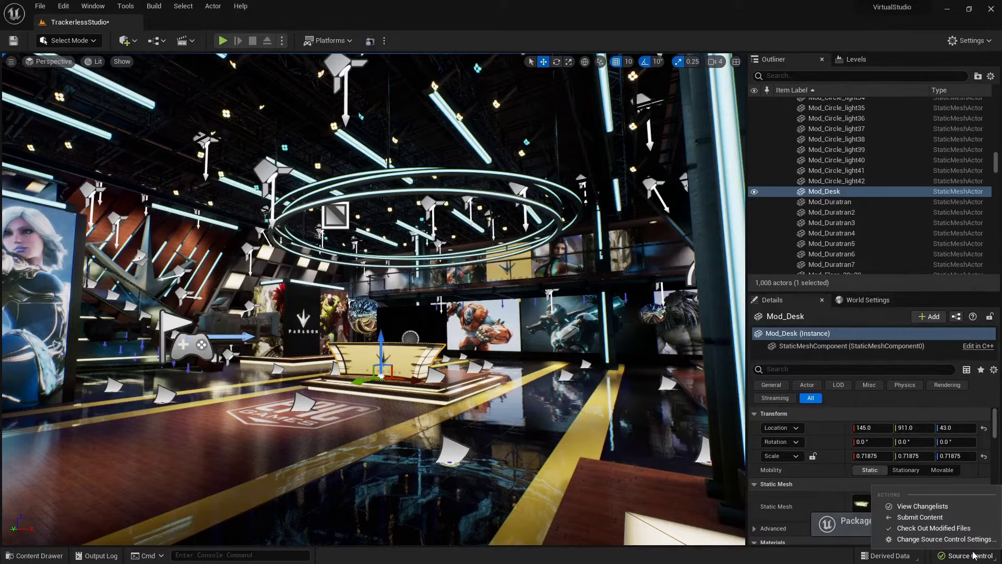
click(919, 507)
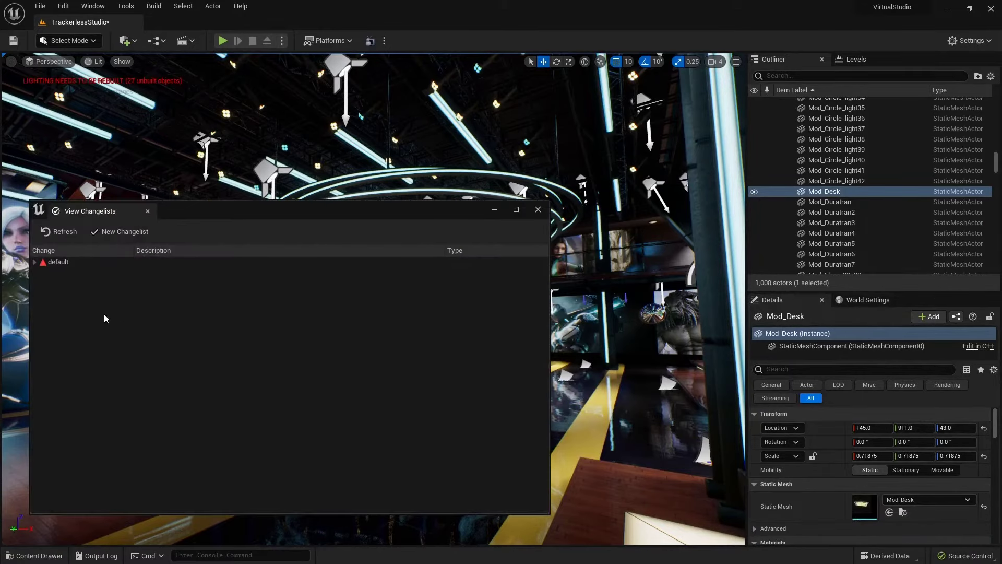
click(34, 262)
click(130, 271)
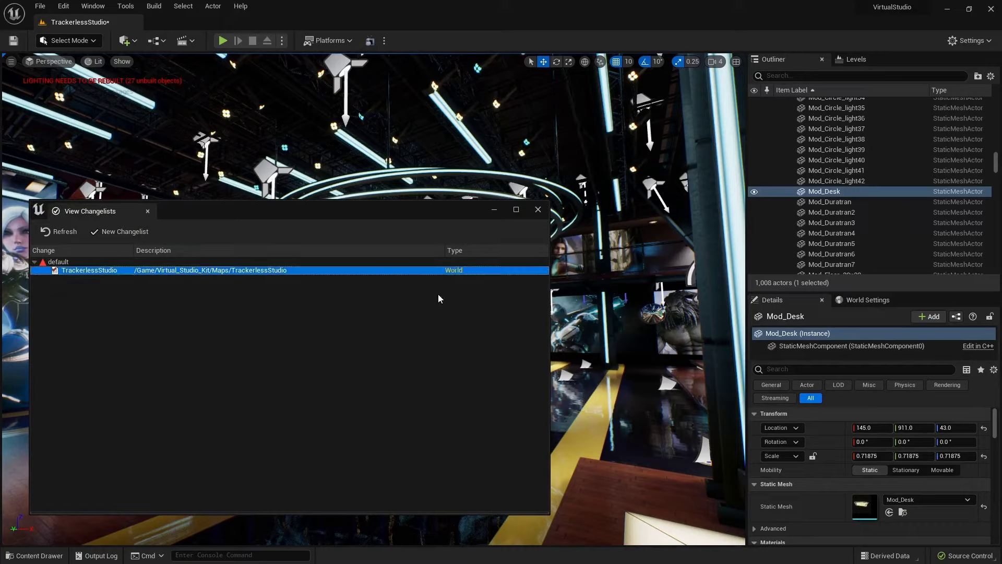
click(537, 209)
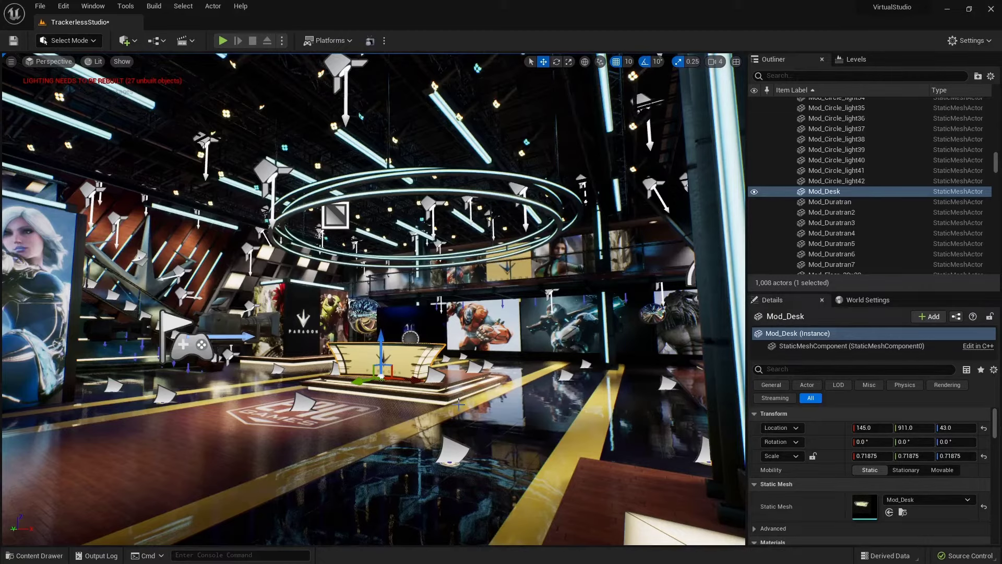
Step: Select the grouped ring lights above the desk and locate their M_Ring_Light mesh in the project content
click(415, 345)
key(ctrl+space)
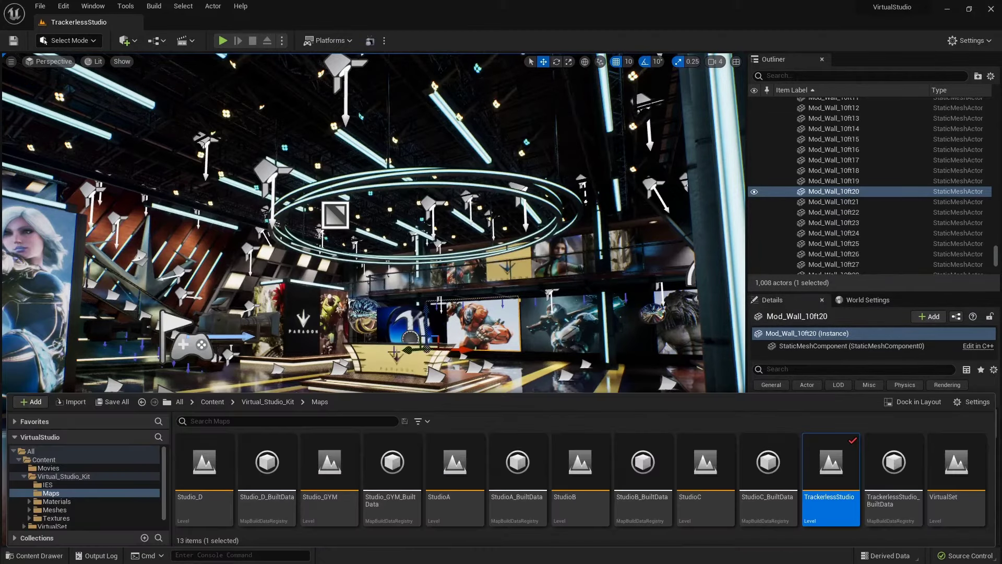
click(301, 252)
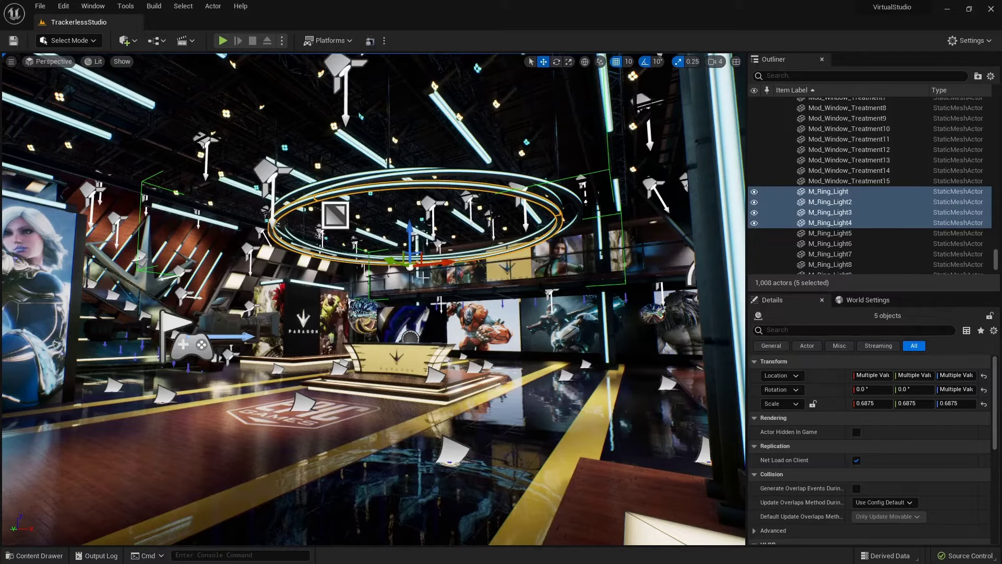
right_click(837, 191)
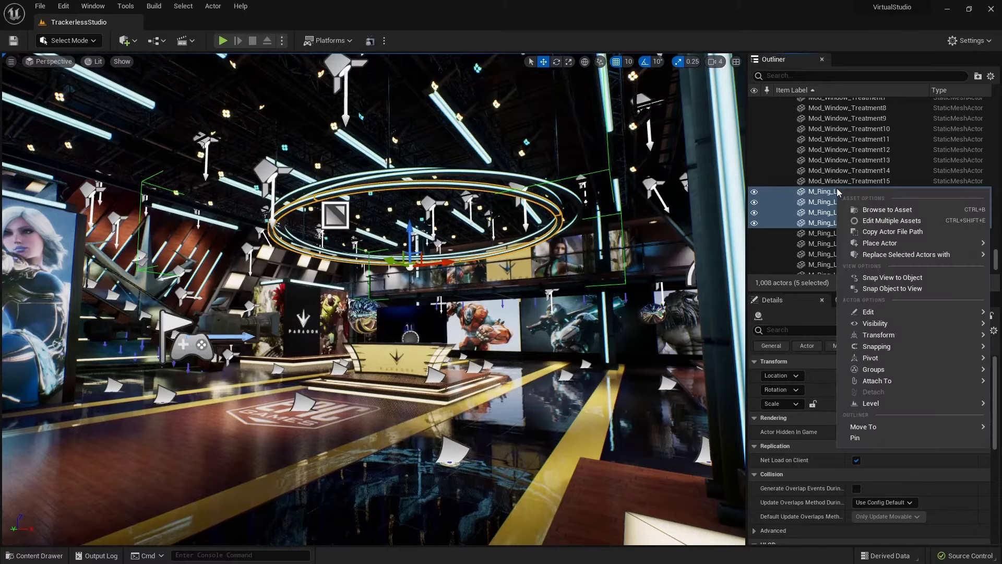
click(870, 210)
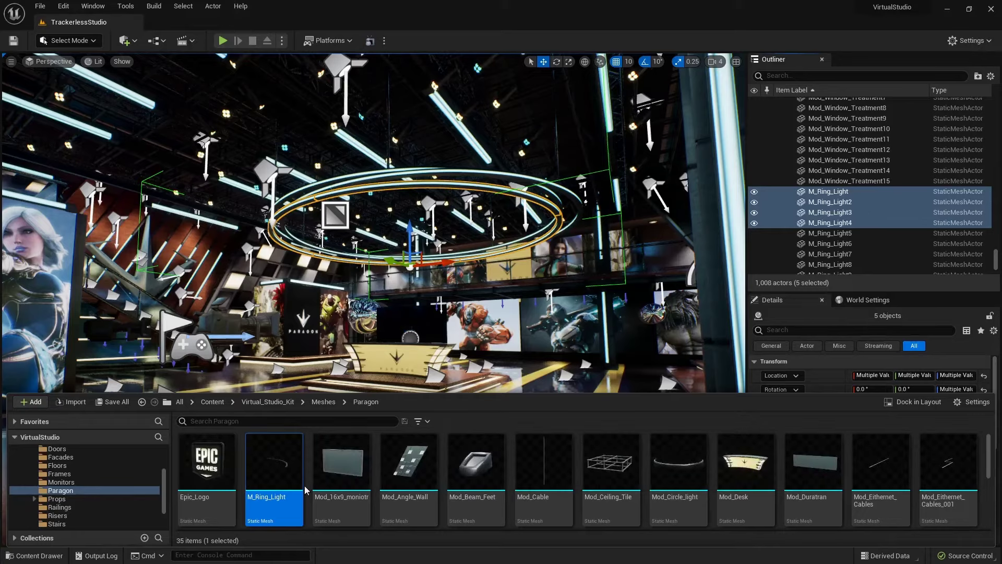
Step: Reveal the M_Ring_Light asset in File Explorer, open its file name for editing, and return to Unreal Editor
right_click(282, 475)
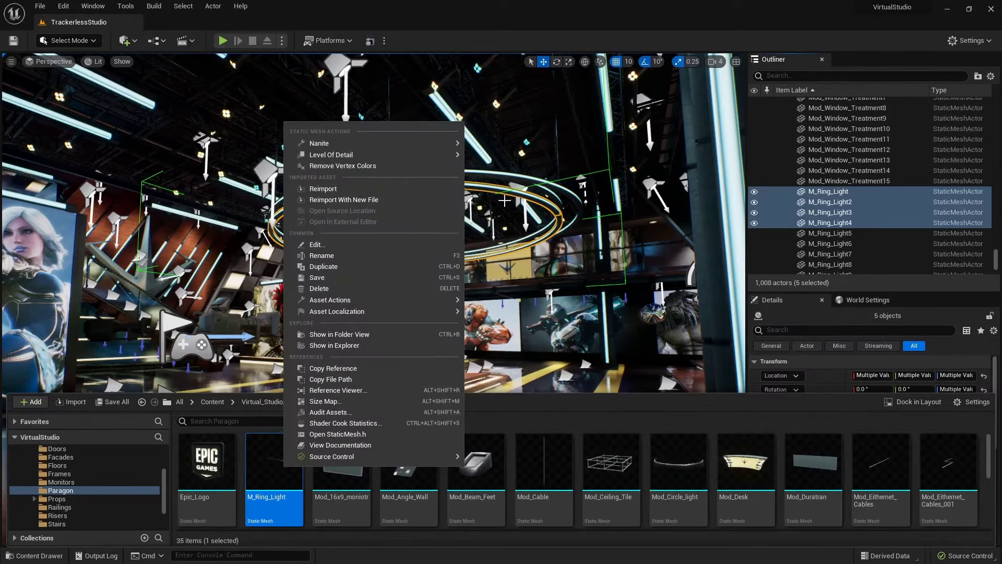
click(334, 345)
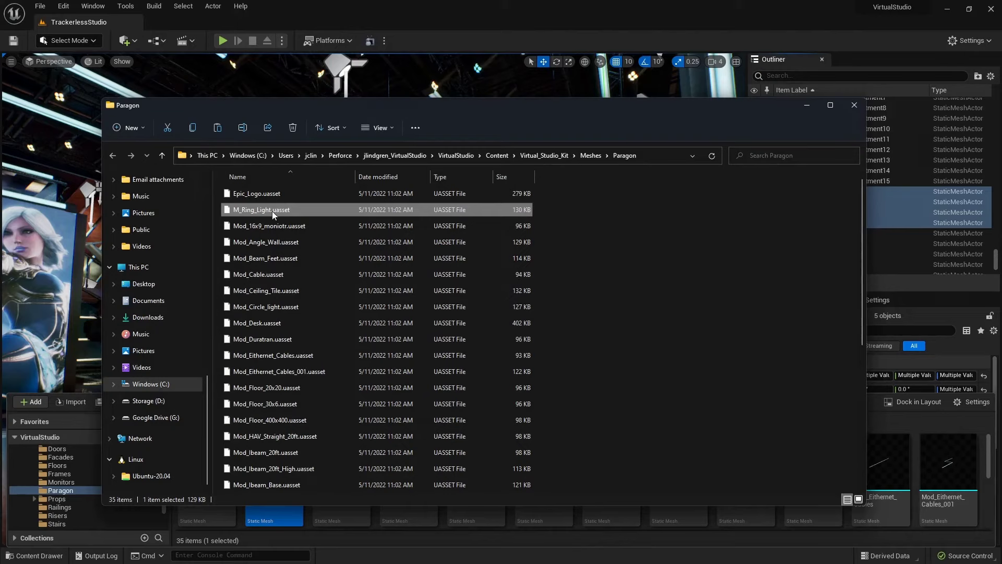
key(F2)
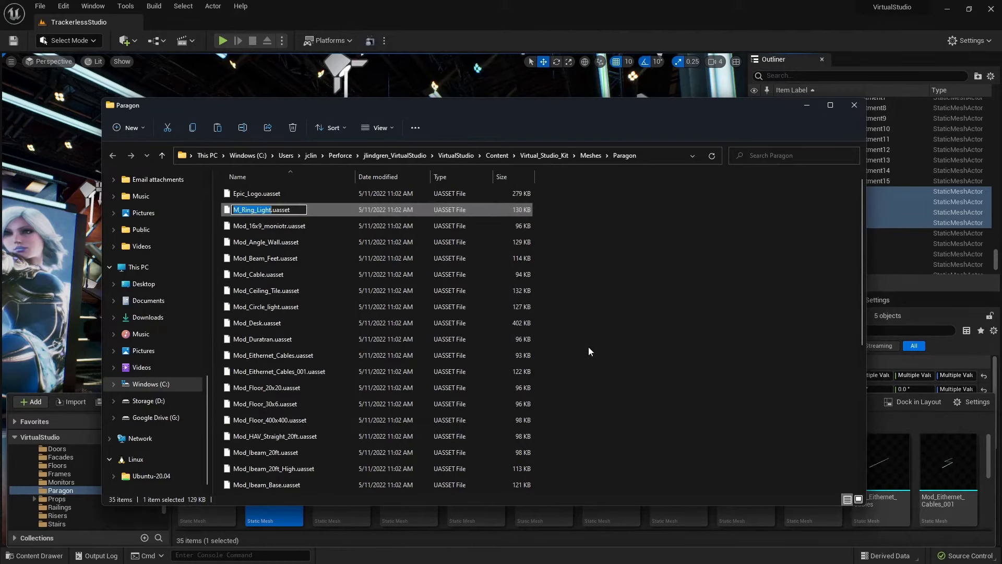
click(527, 12)
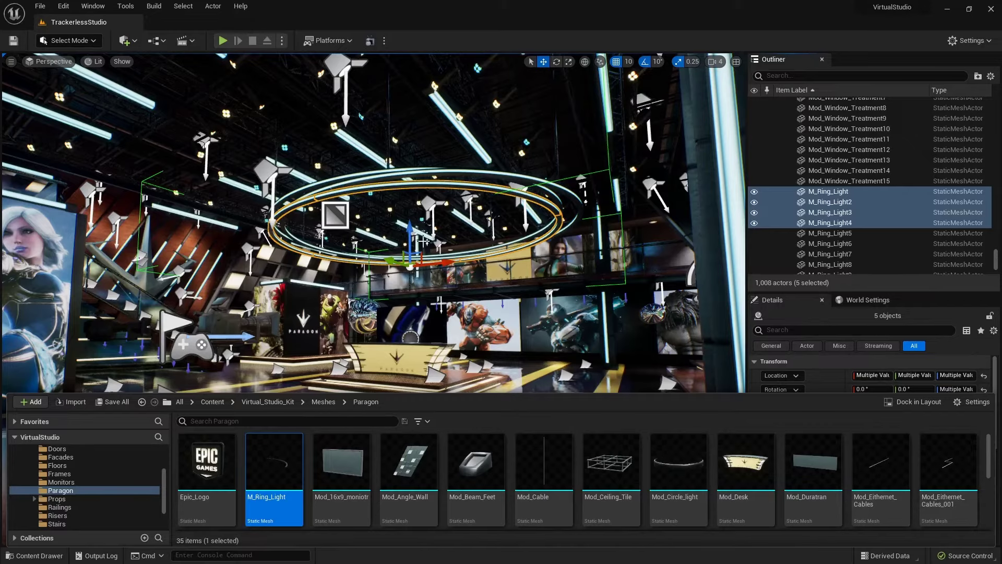
Step: Lower the selected ring light group toward the desk and save the TrackerlessStudio level
click(409, 231)
drag(410, 231, 411, 312)
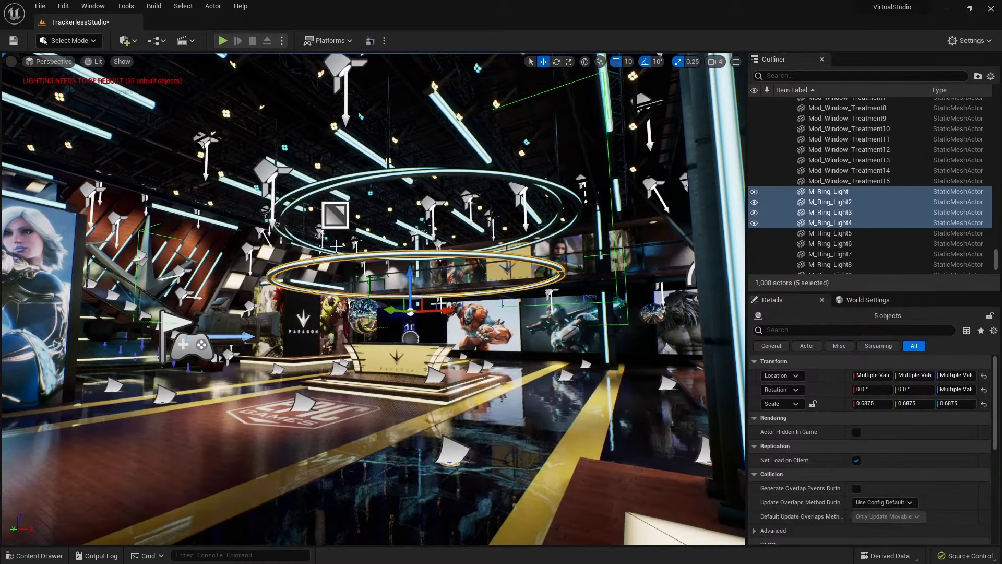
key(ctrl+s)
Step: Examine which files the default changelist contains after the ring light edit, and minimise the changelists window
mouse_move(948, 556)
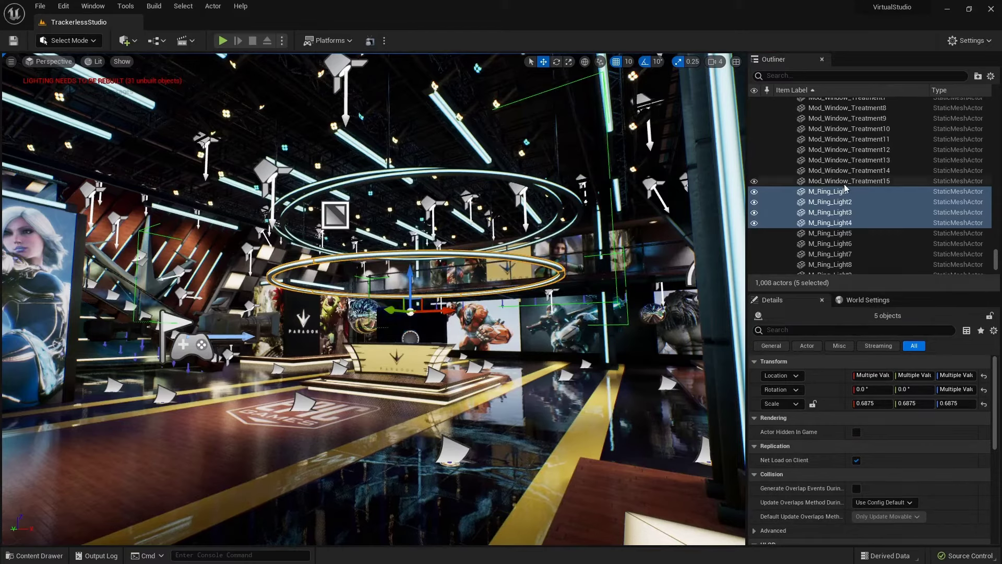
click(967, 555)
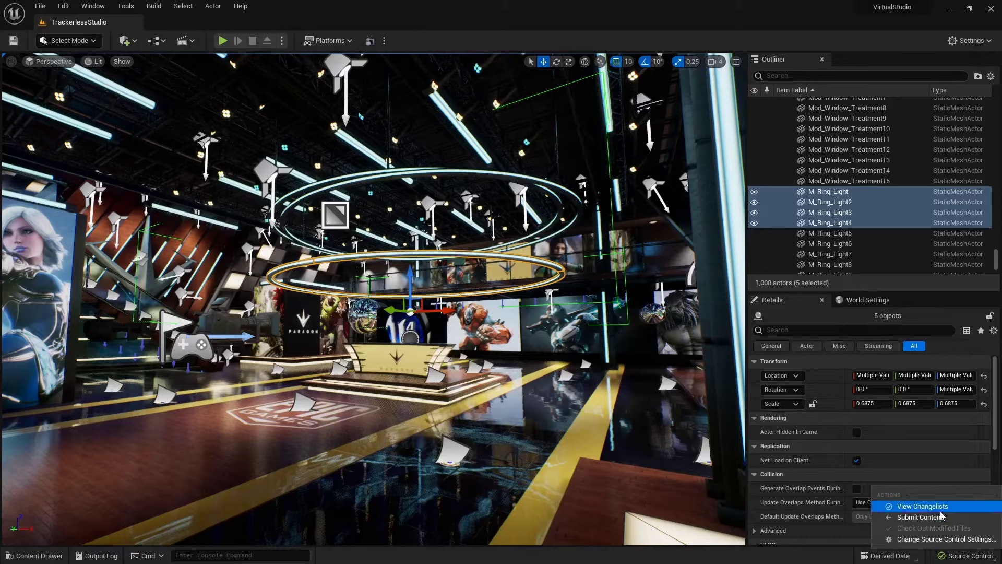
click(939, 507)
click(183, 176)
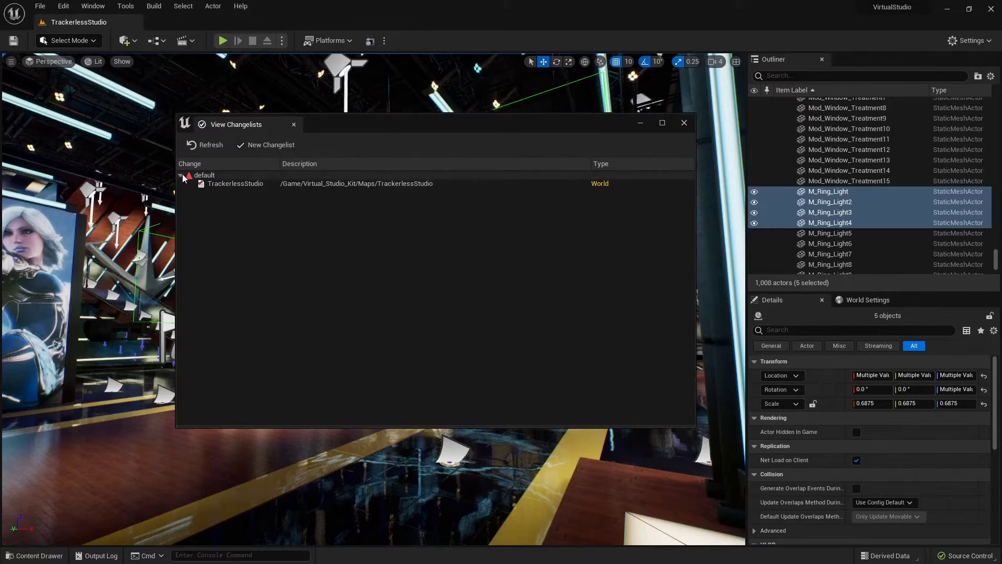
click(376, 184)
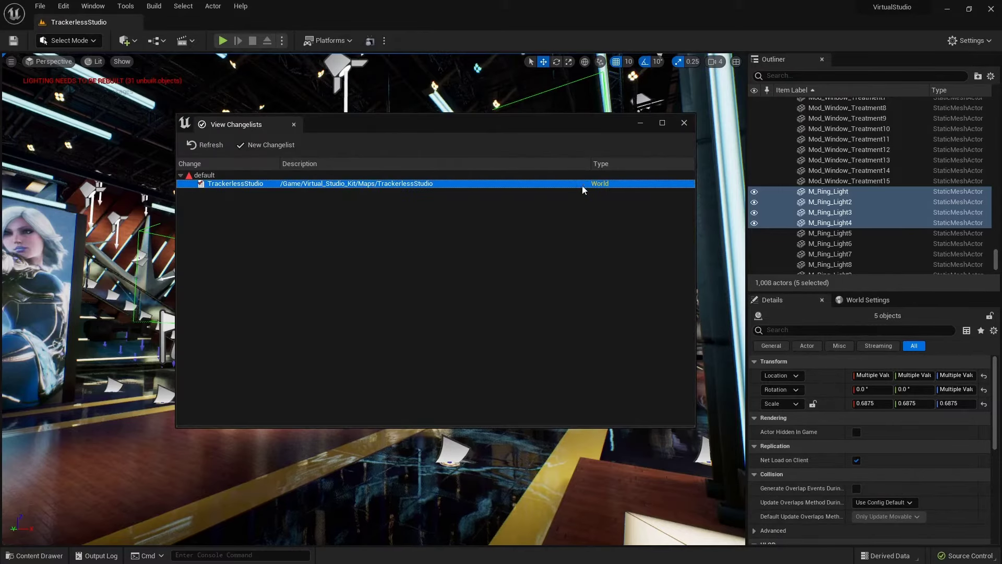
ctrl+click(252, 182)
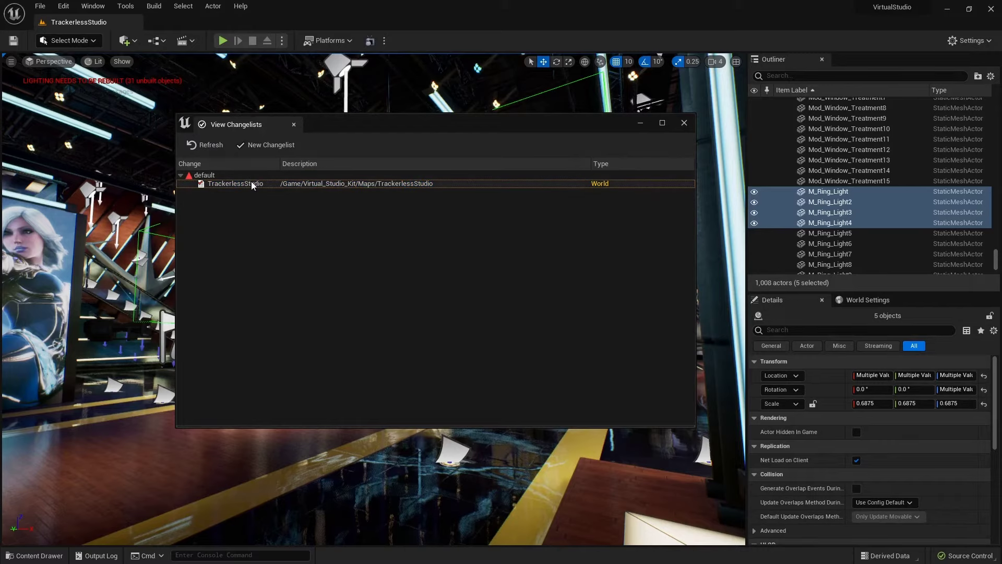
click(251, 183)
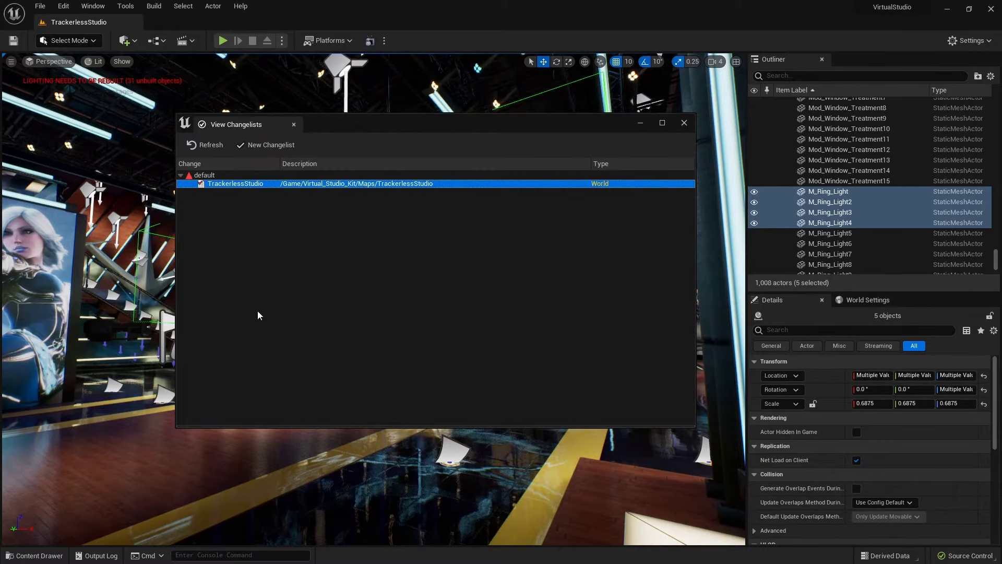
drag(473, 128, 680, 202)
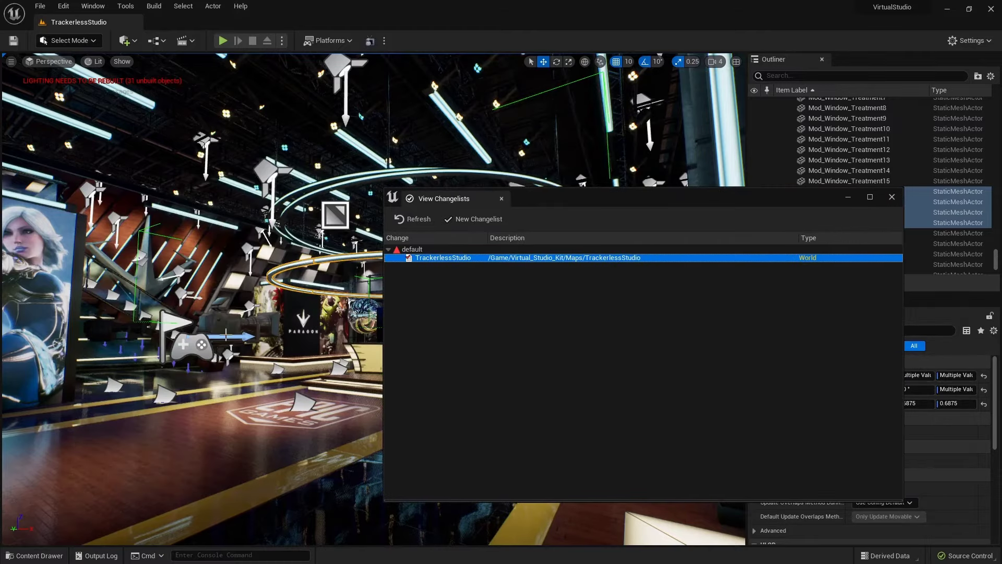
click(480, 324)
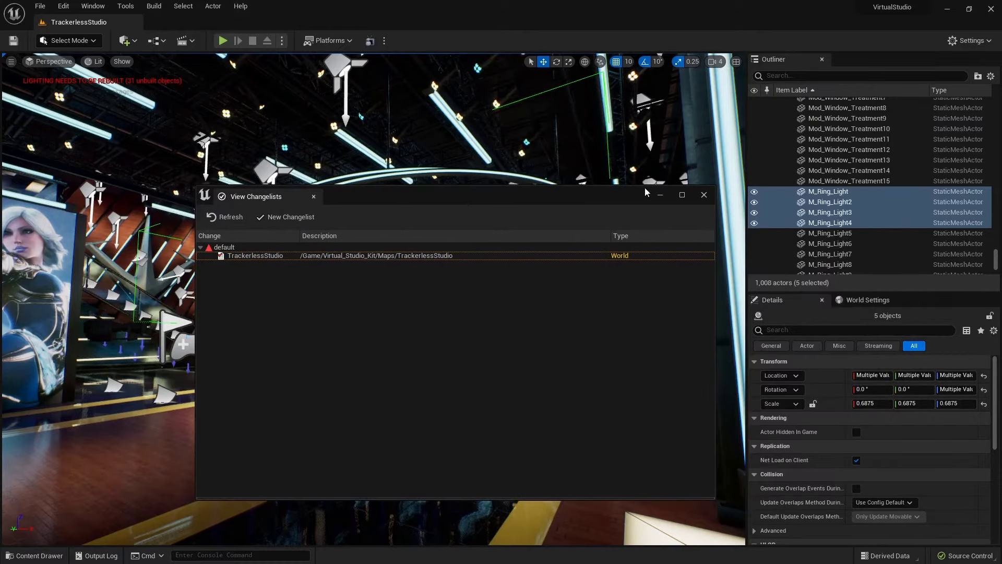
click(662, 195)
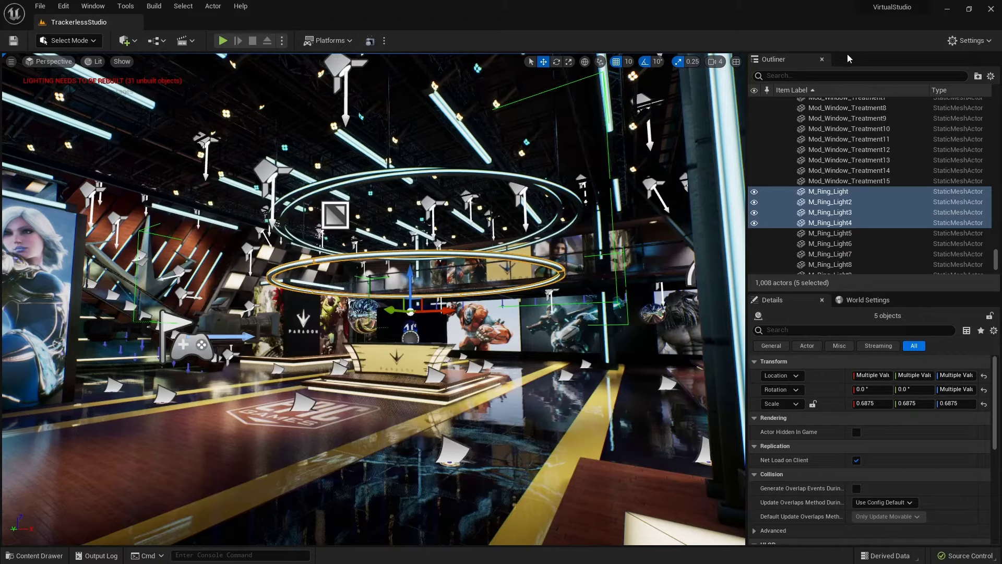
Step: Open the Levels list and inspect the Persistent Level
click(89, 5)
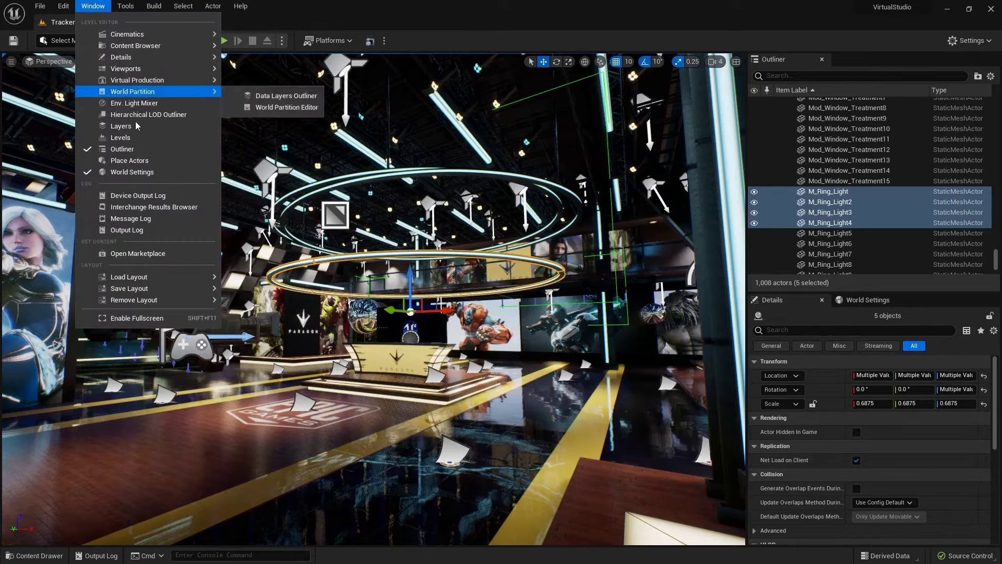
click(133, 138)
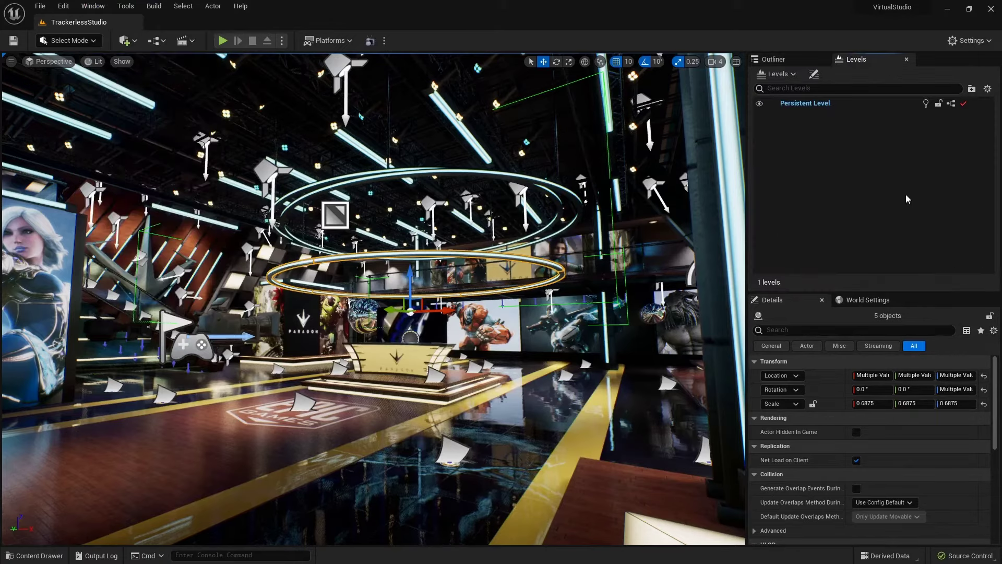
right_click(816, 120)
click(791, 150)
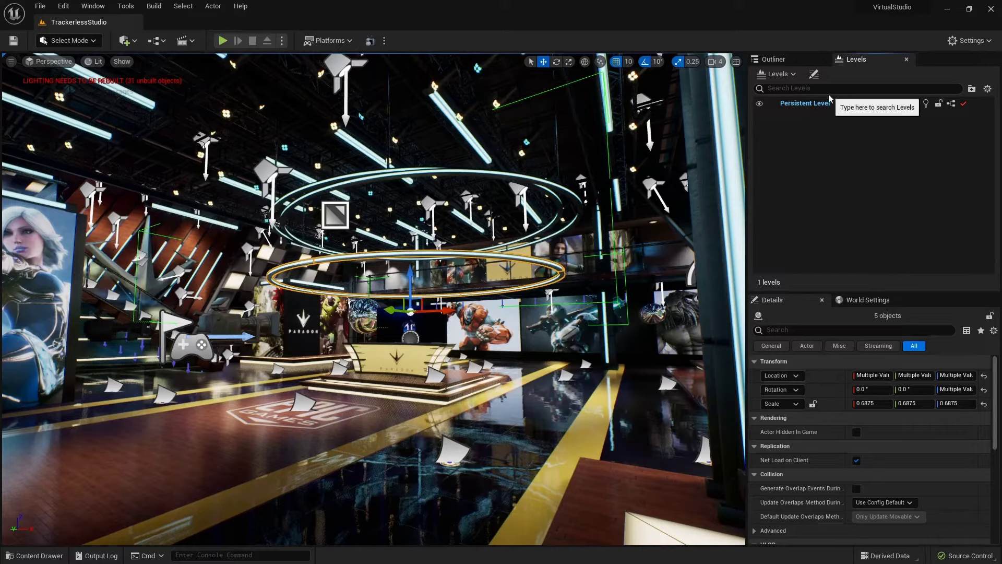
Step: Return to the Outliner and select individual wall panels in the studio scene
click(774, 60)
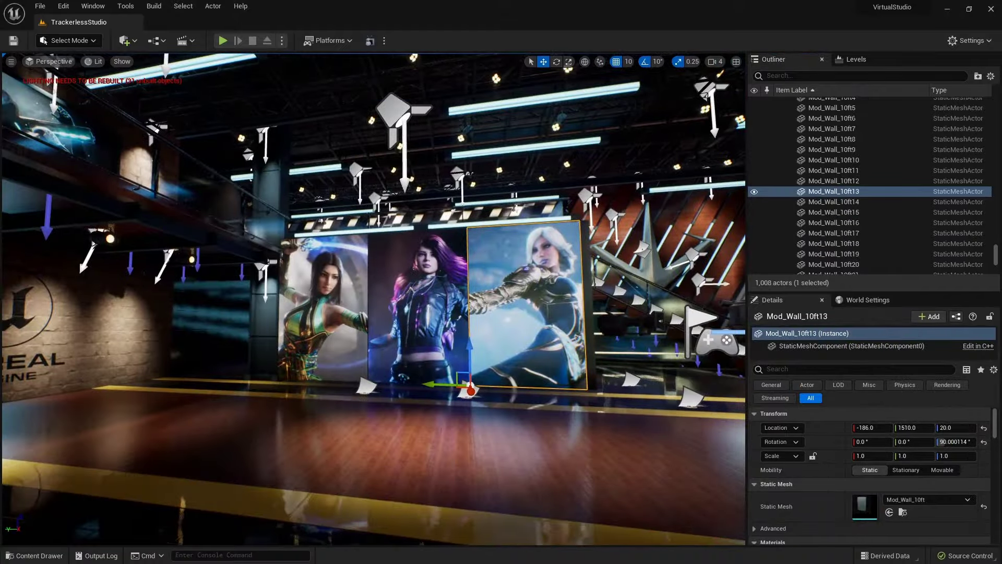
click(355, 348)
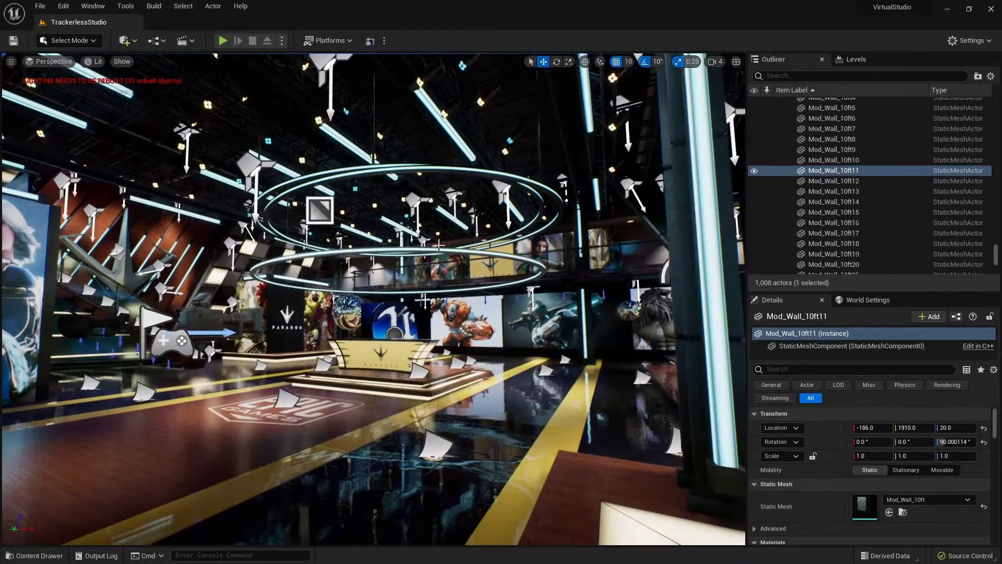
click(438, 252)
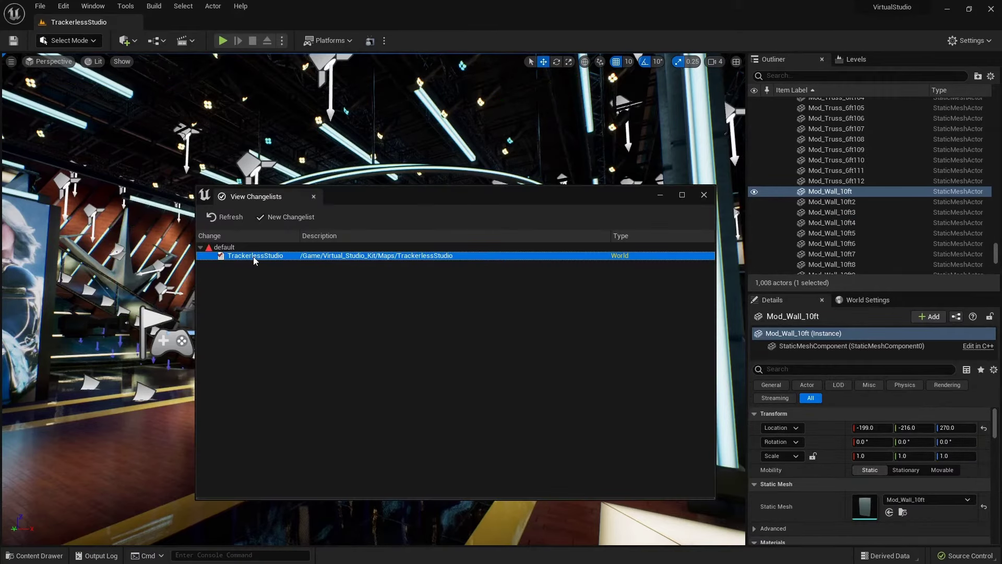
Step: Revert the TrackerlessStudio file in the default changelist and reload the TrackerlessStudio level from the Maps folder
right_click(254, 260)
click(281, 278)
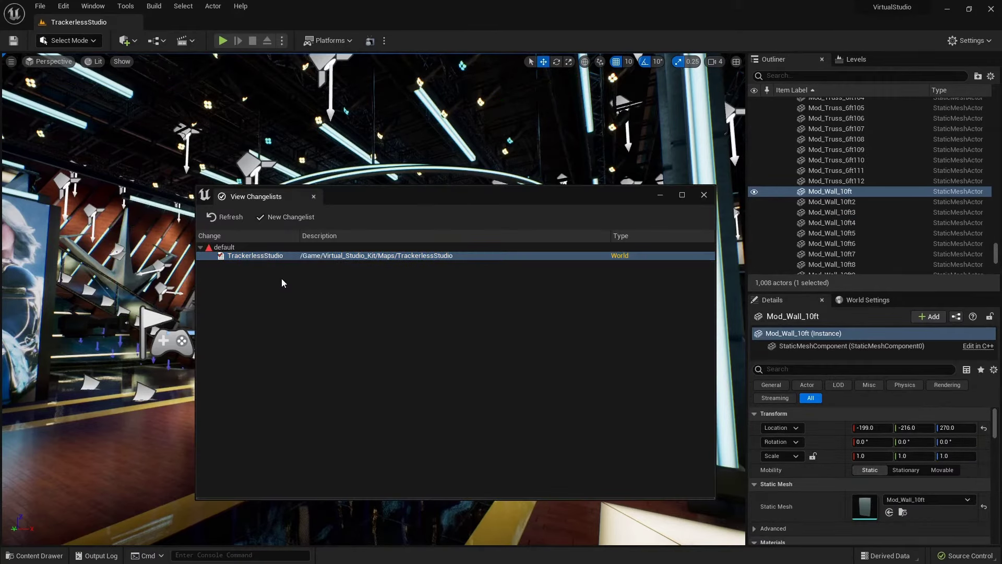
click(524, 306)
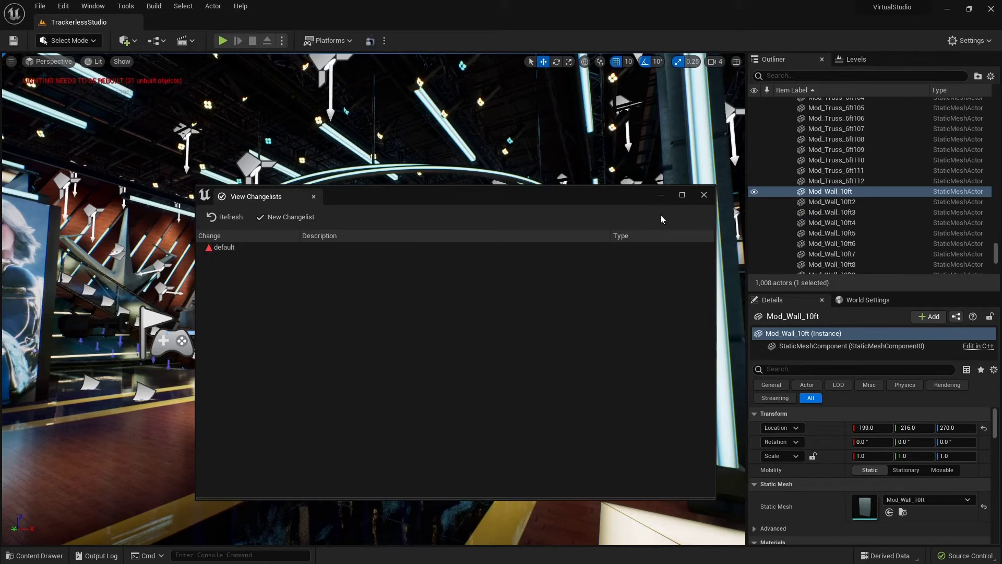
click(702, 196)
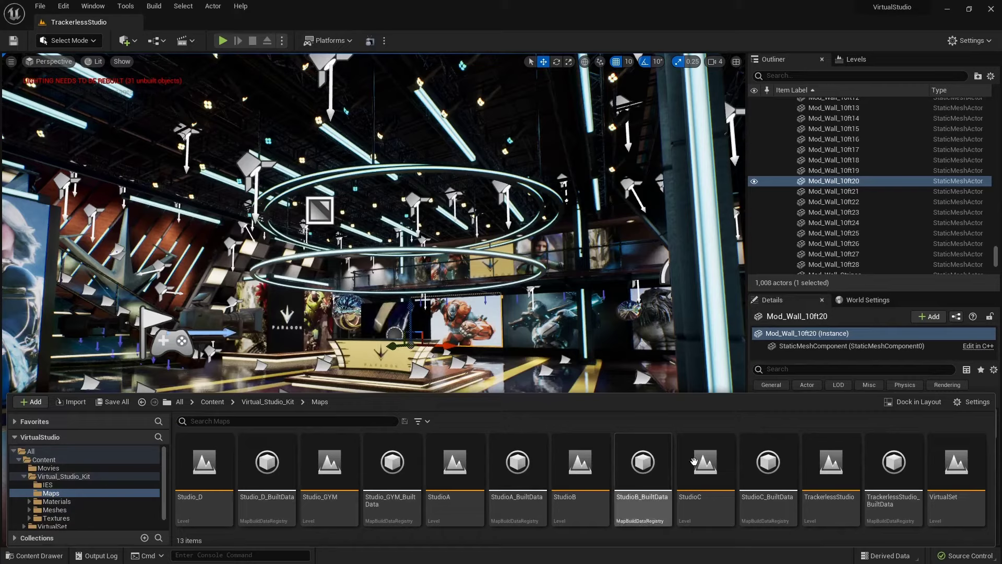
click(833, 461)
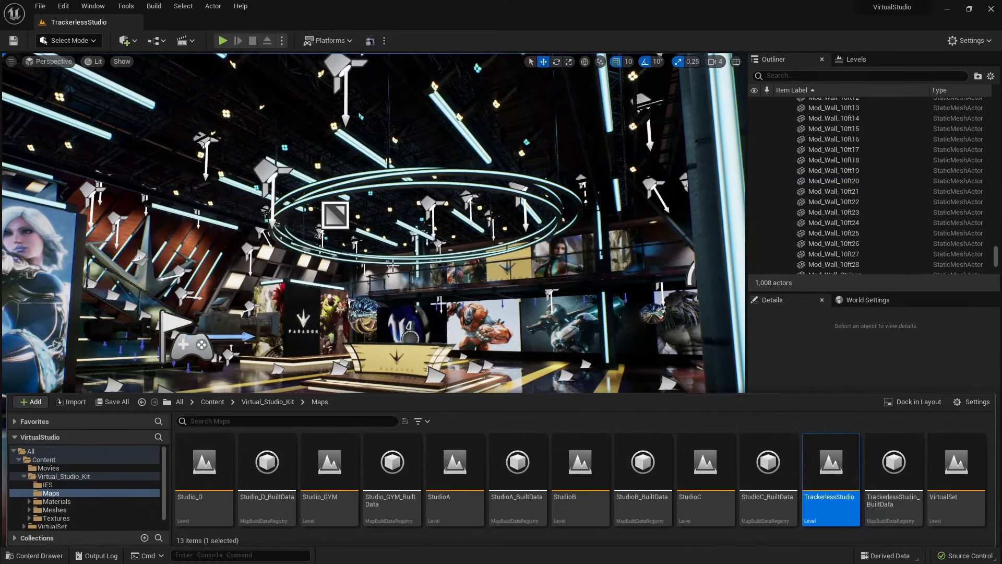
click(817, 367)
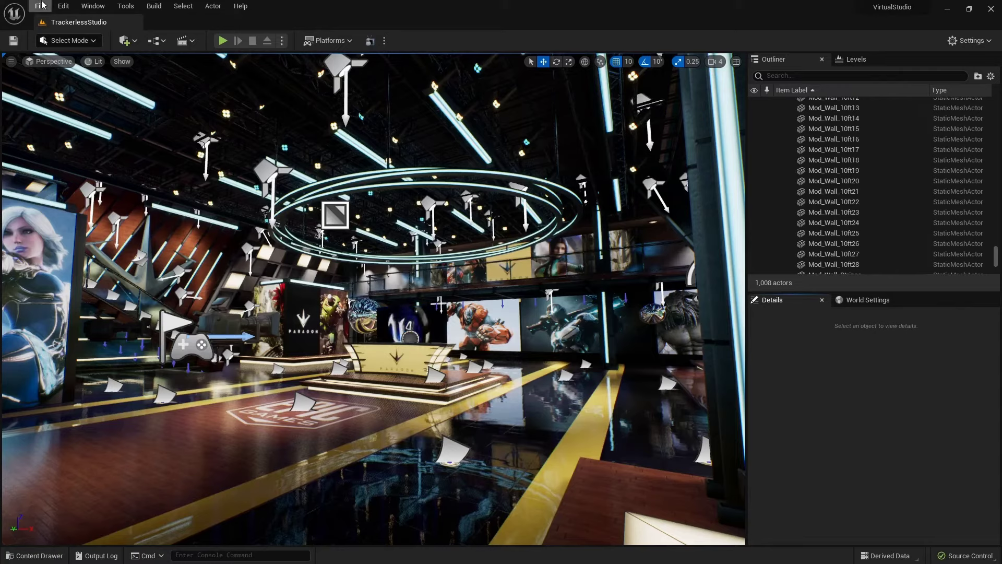
Step: Check in the Editor Preferences' Experimental settings that Enable One File Per Actor is on, and close the preferences
click(63, 6)
click(62, 7)
click(126, 6)
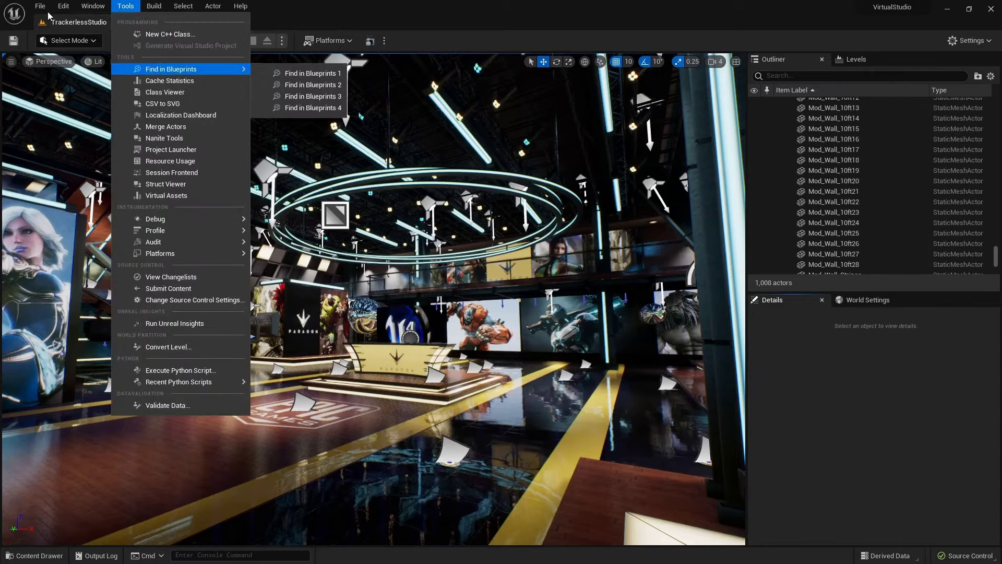
mouse_move(63, 6)
click(104, 150)
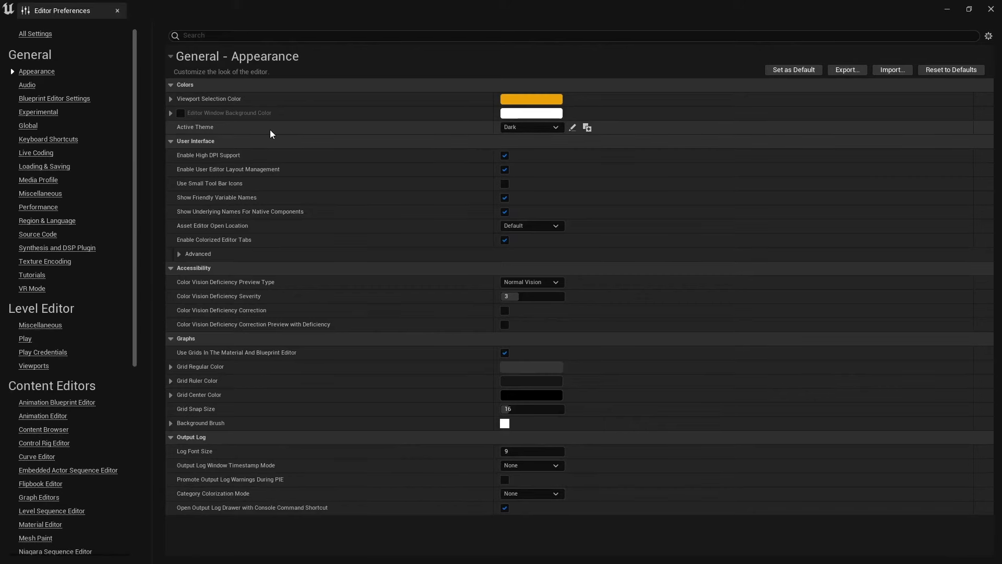
click(38, 113)
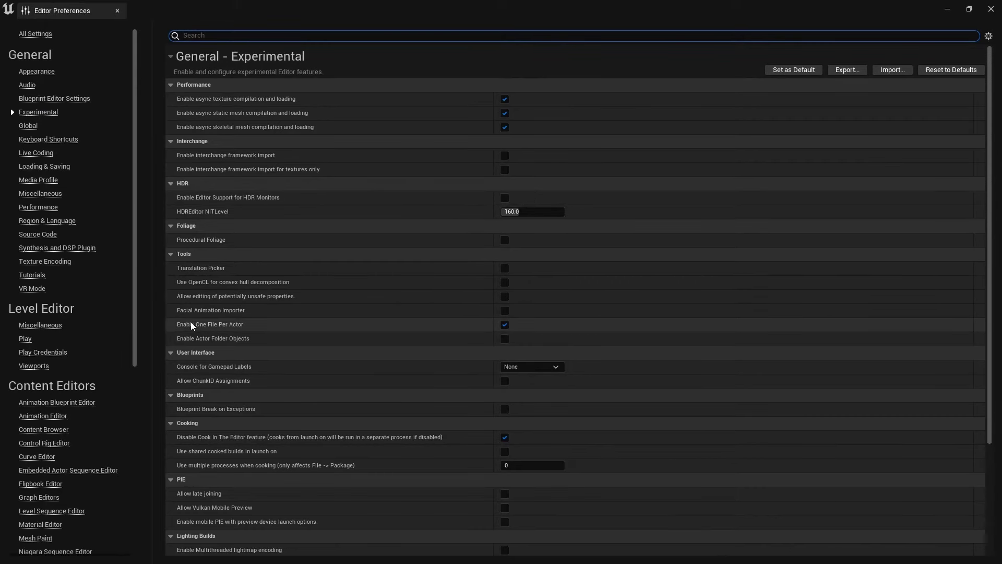
click(505, 326)
click(505, 325)
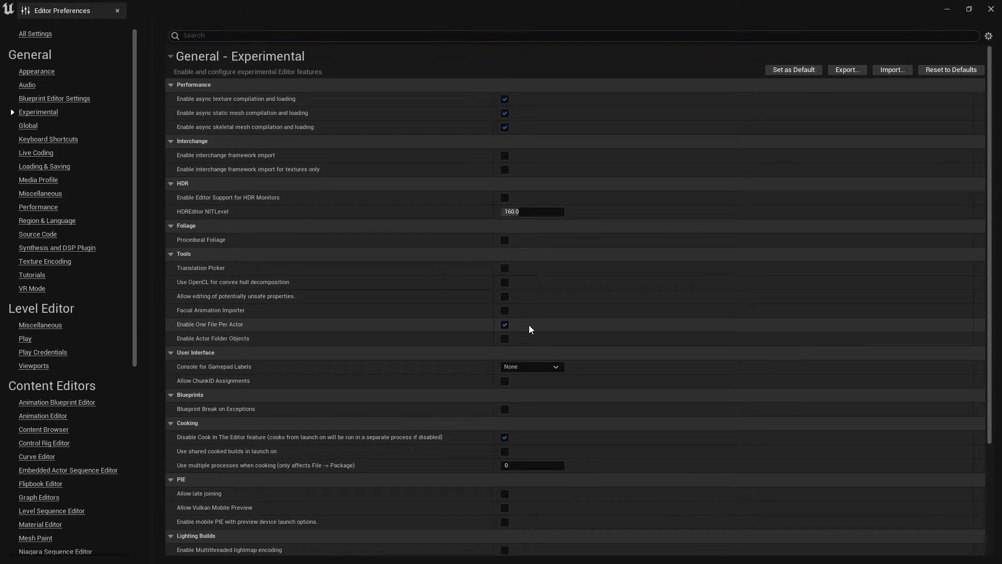
click(991, 9)
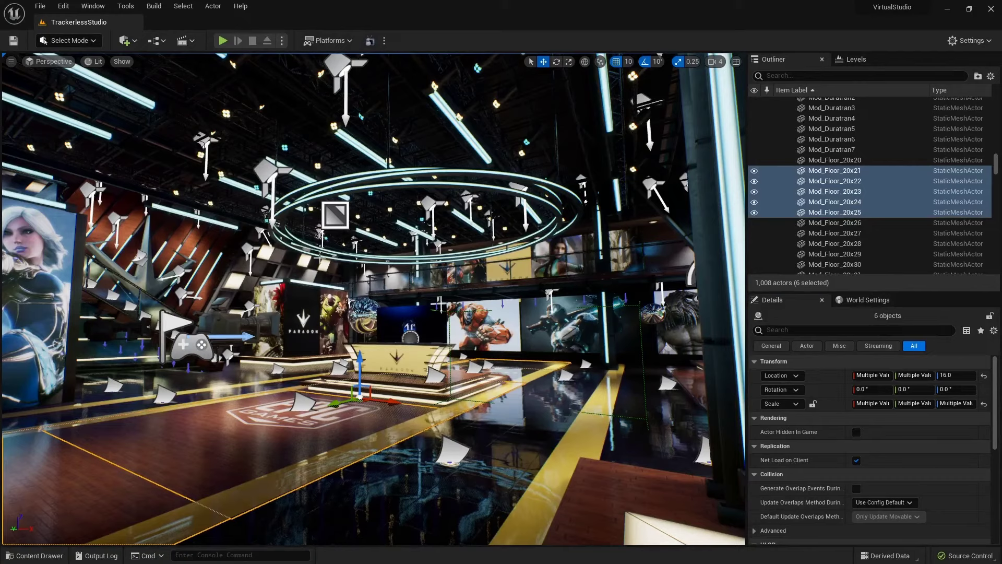
Step: Select the ring light group above the desk and set its actors' Packaging Mode to External
click(365, 255)
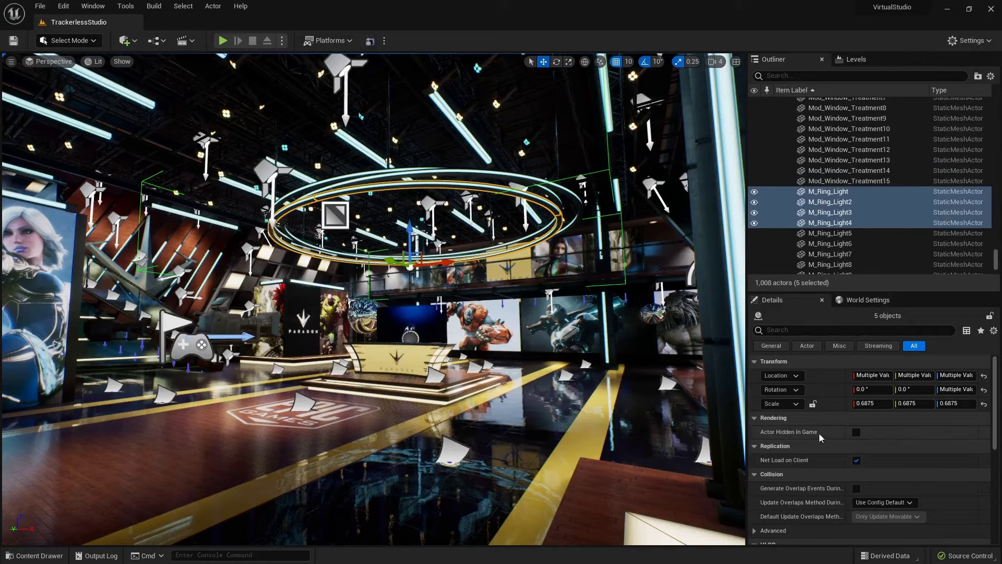
scroll(807, 434, down, 2)
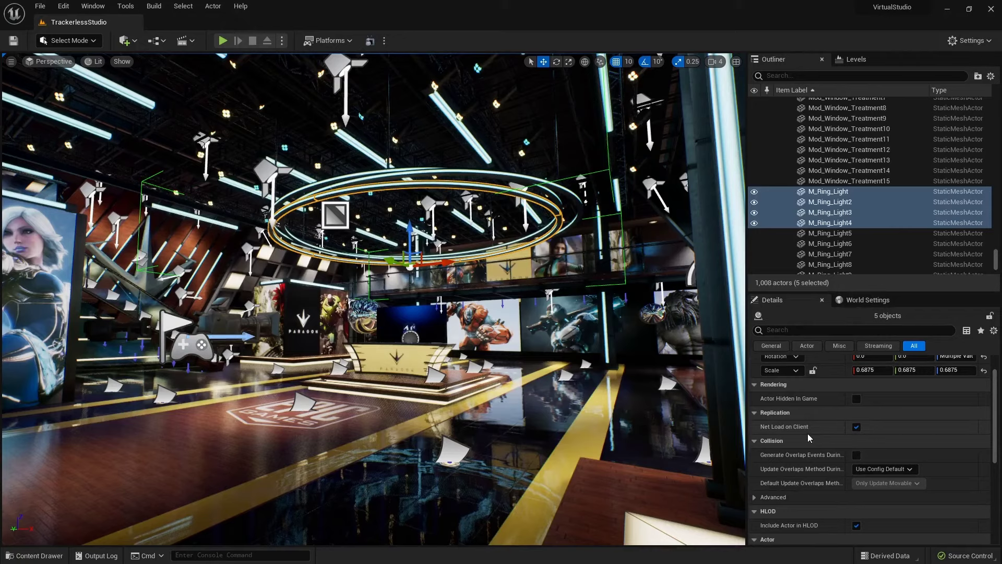
scroll(812, 435, down, 10)
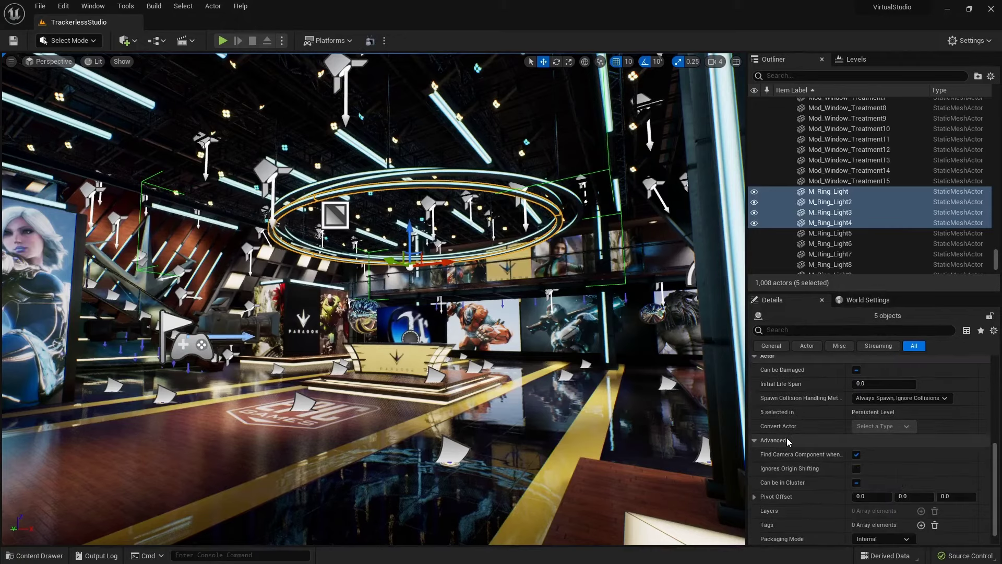
scroll(778, 435, up, 5)
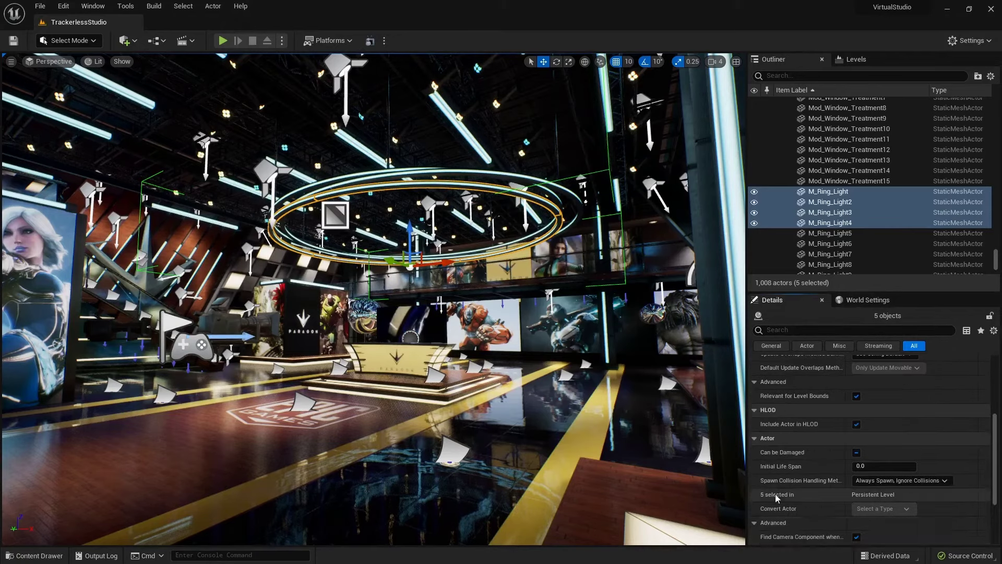
scroll(780, 490, down, 6)
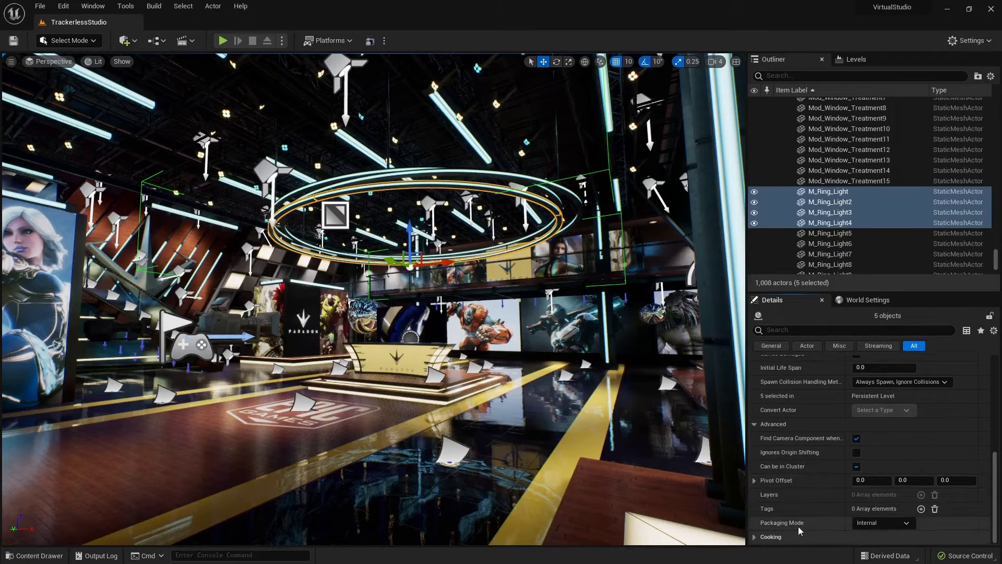
click(886, 522)
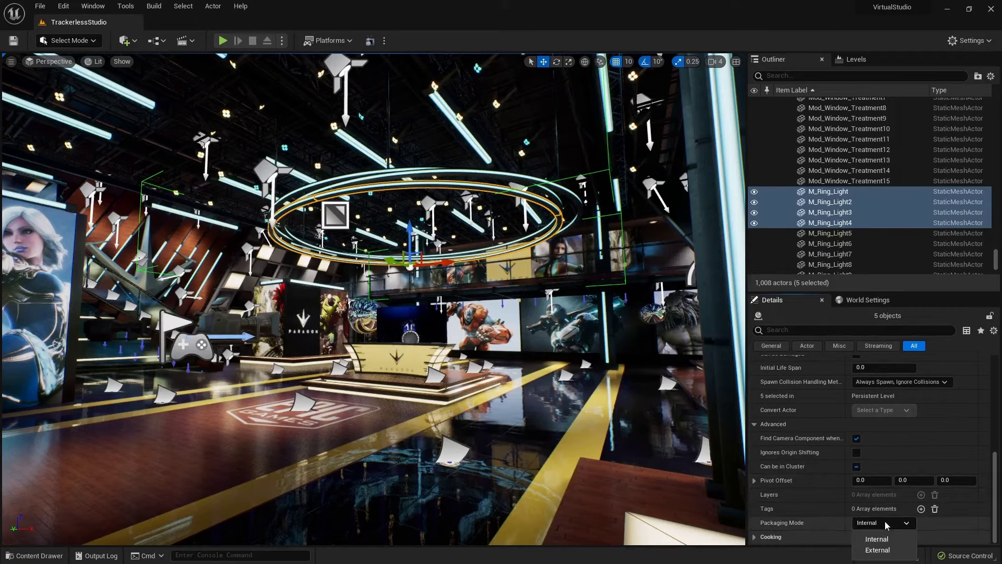
click(886, 551)
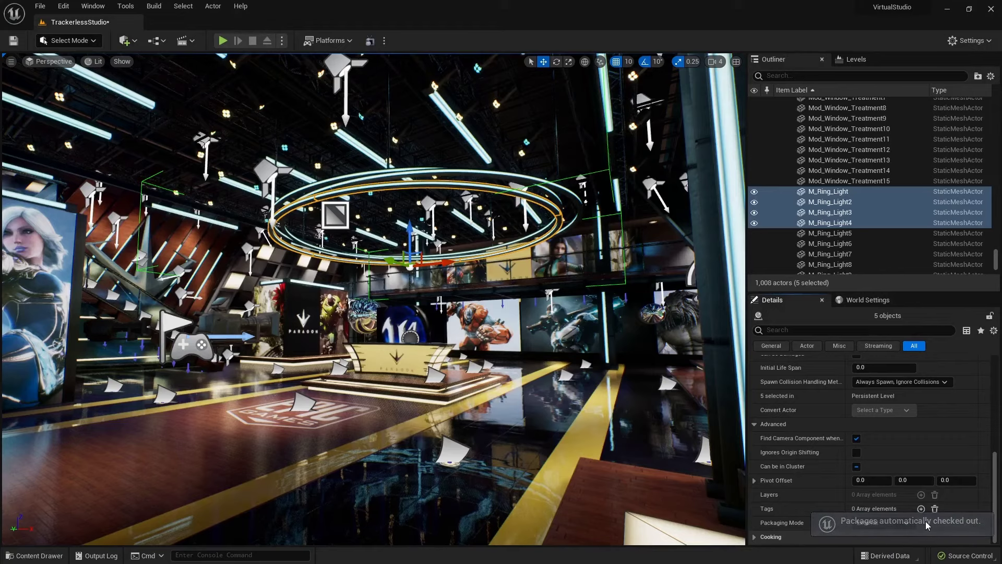
Step: Open the changelists, expand the default changelist and refresh it to examine its files after the packaging change
click(967, 555)
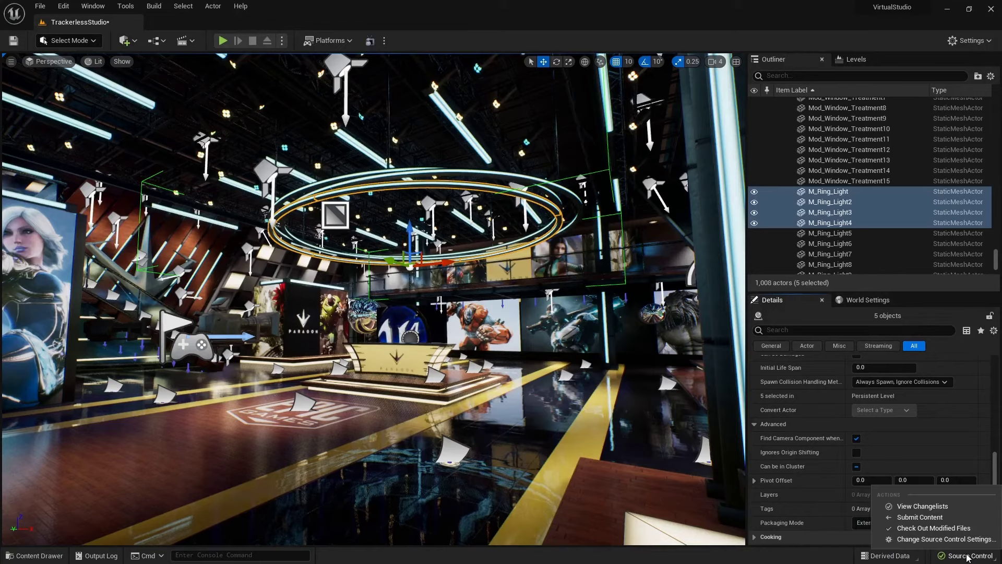
click(923, 505)
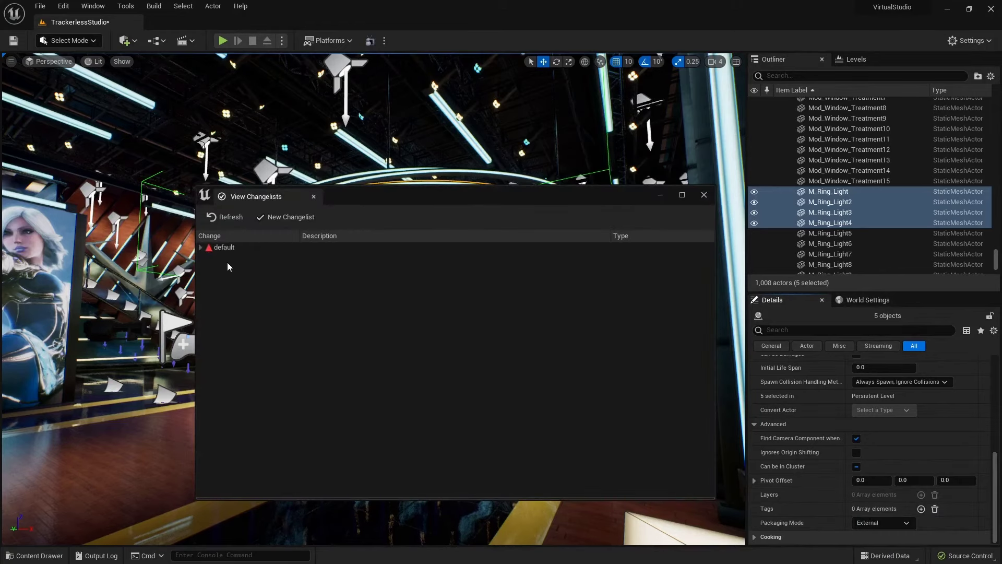
click(200, 247)
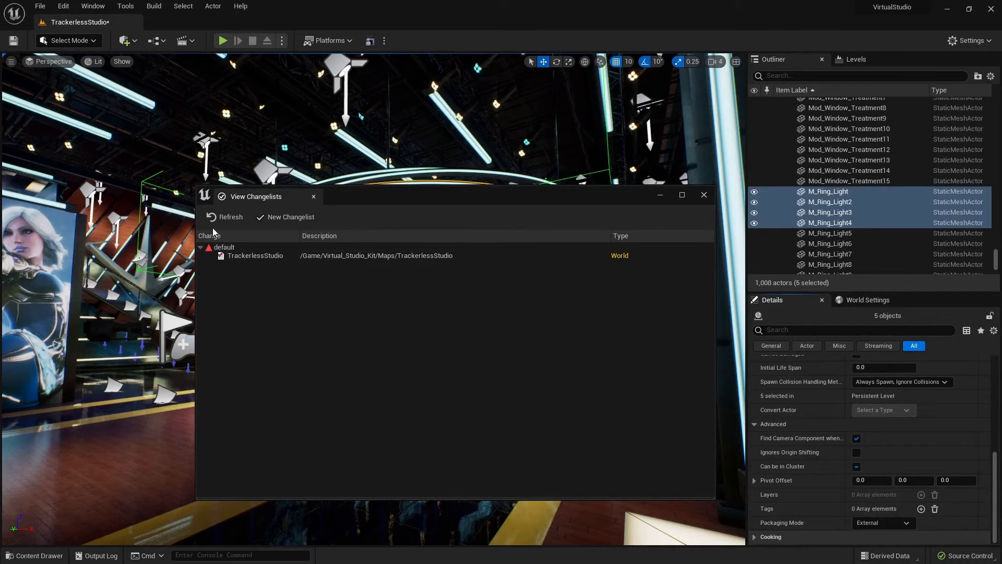
click(221, 217)
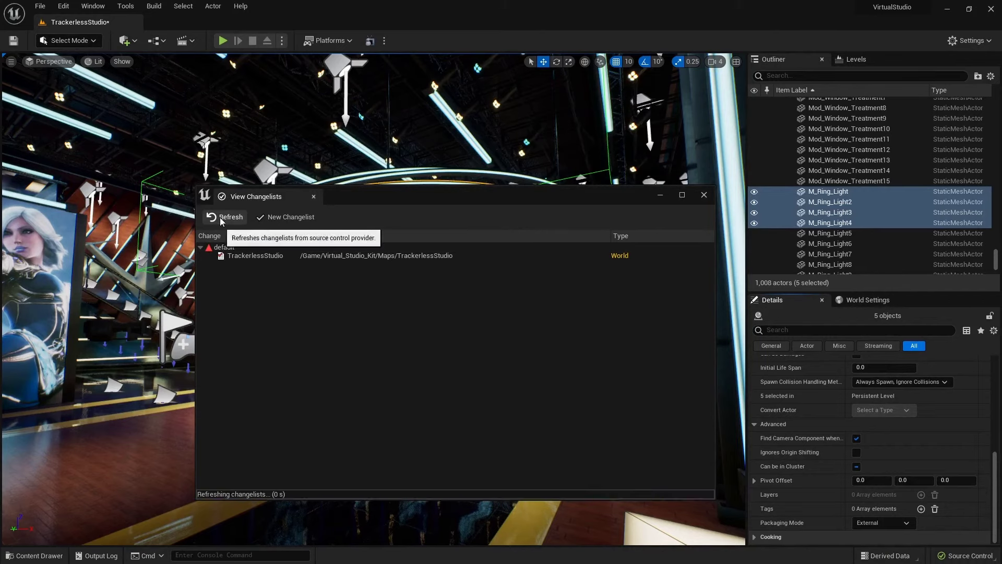
click(377, 254)
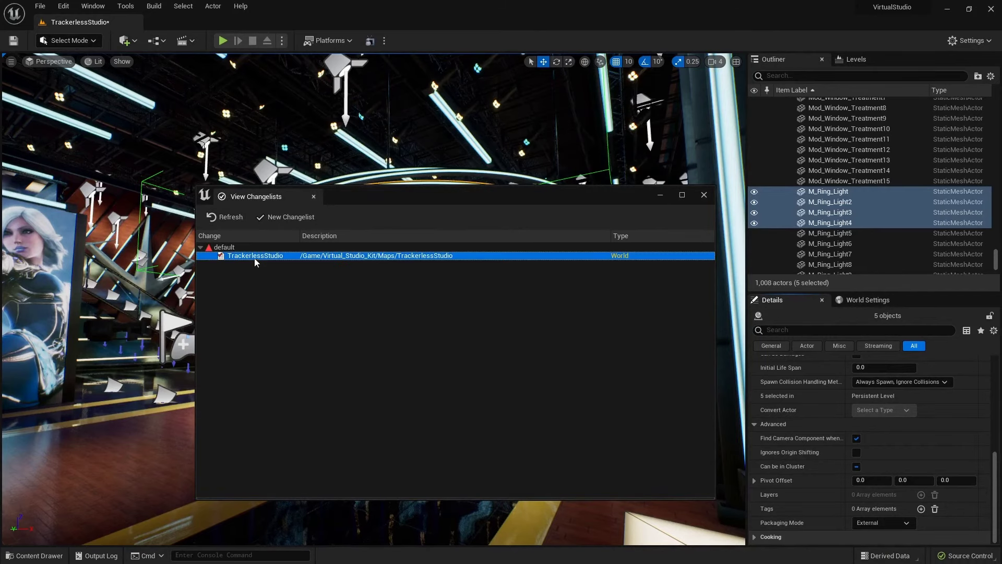
Step: Save all modified files of the project and refresh the changelists
click(38, 8)
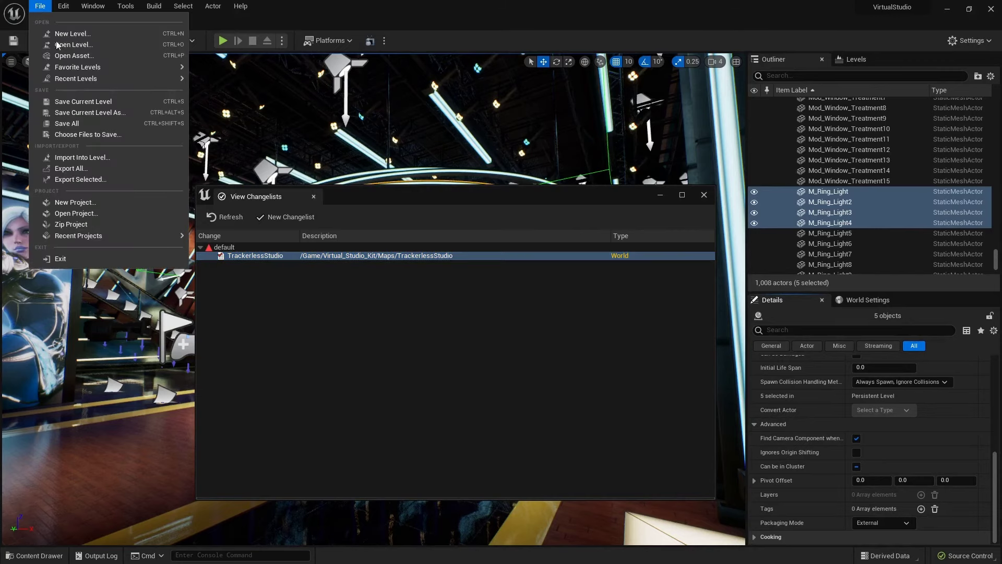
click(73, 123)
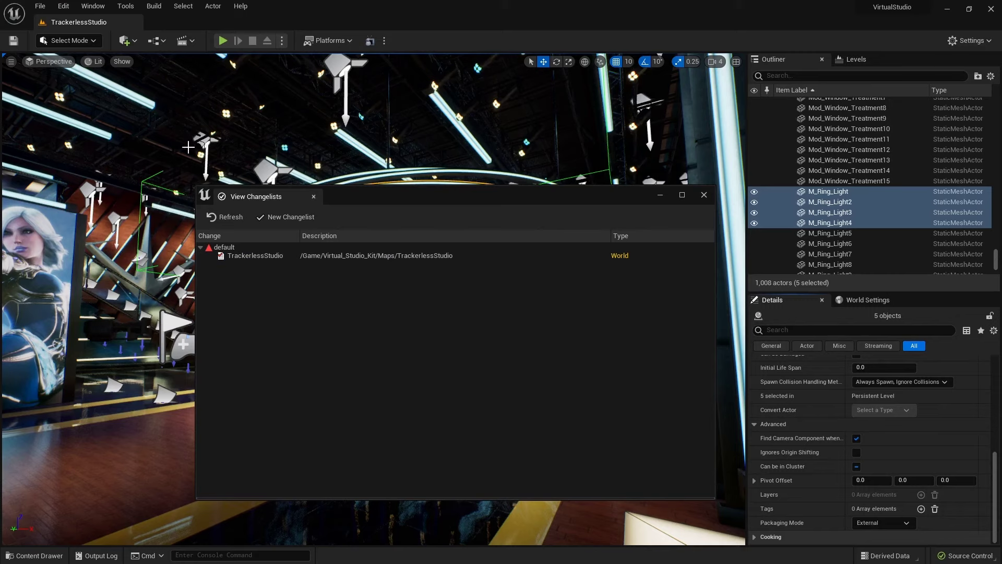
click(217, 218)
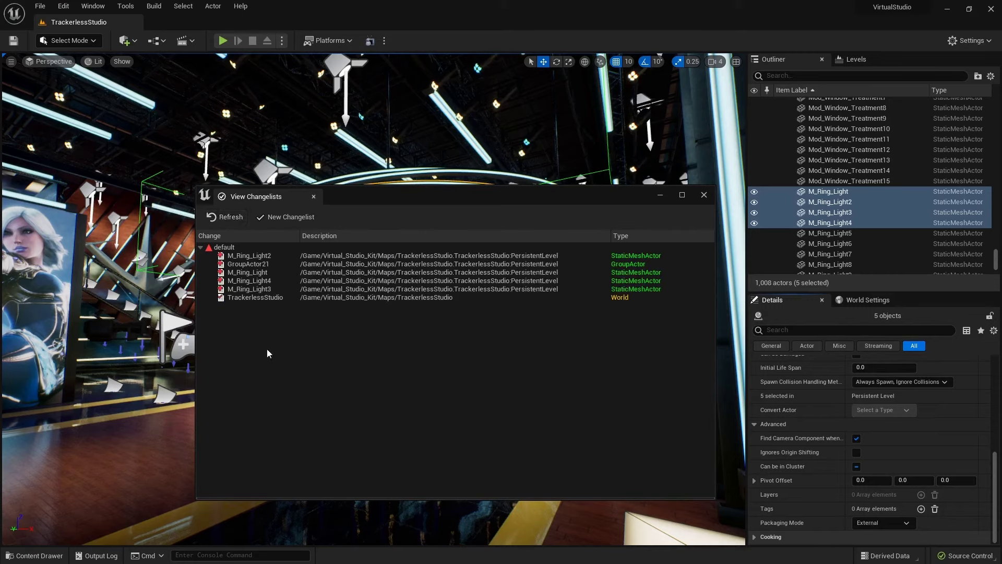
Step: Examine the ring light and group actor entries in the default changelist, including the external file path behind them
click(252, 288)
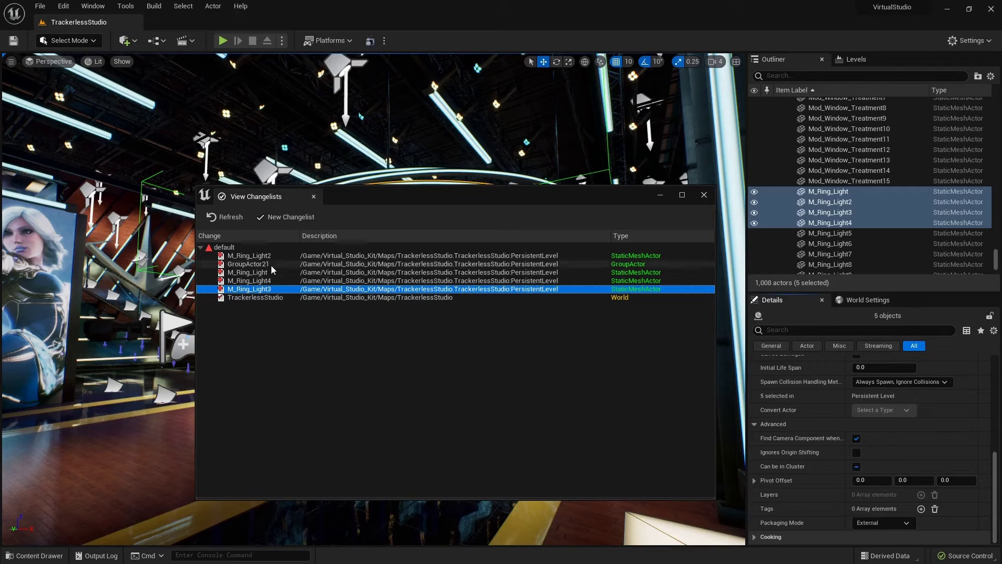
click(238, 264)
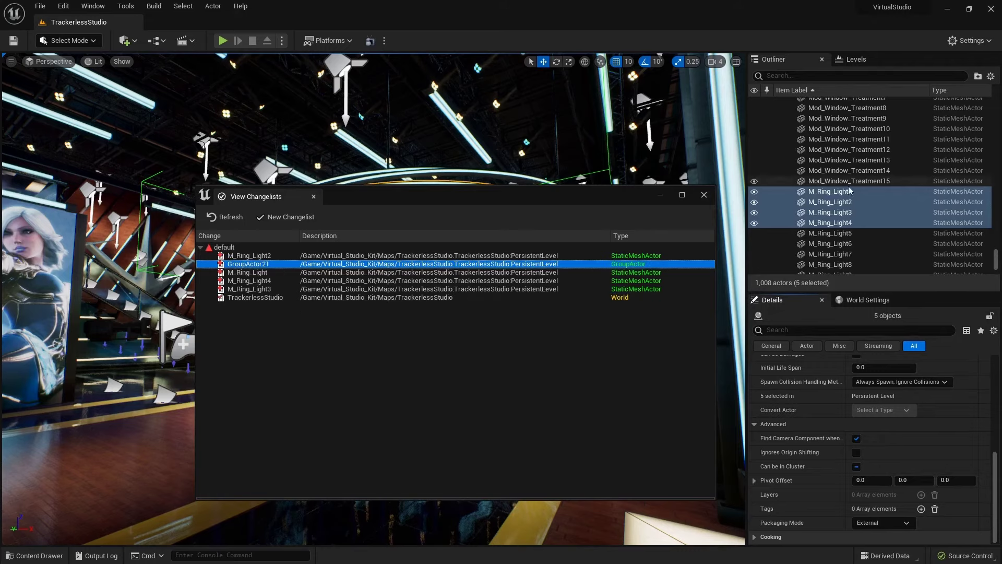
click(511, 256)
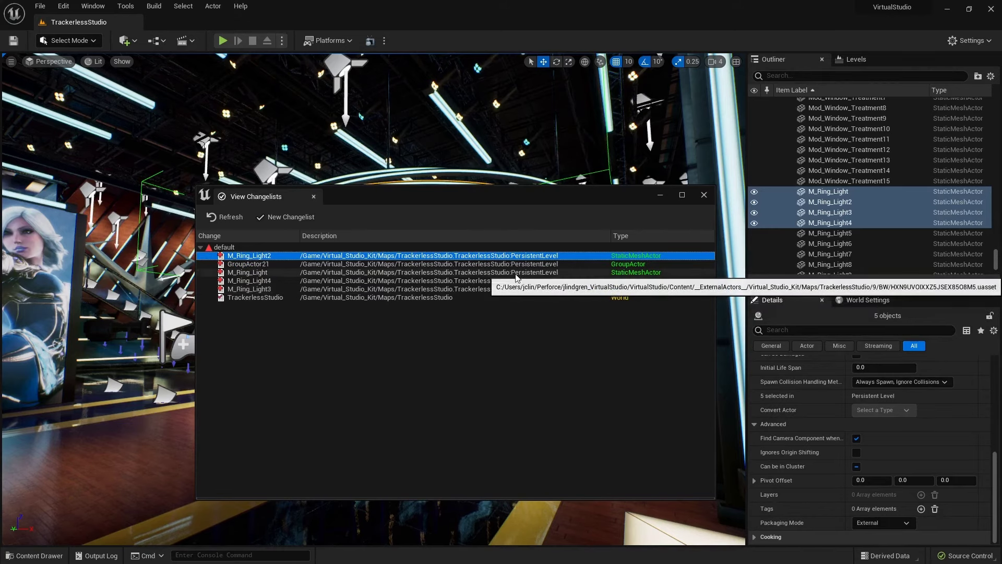
click(515, 274)
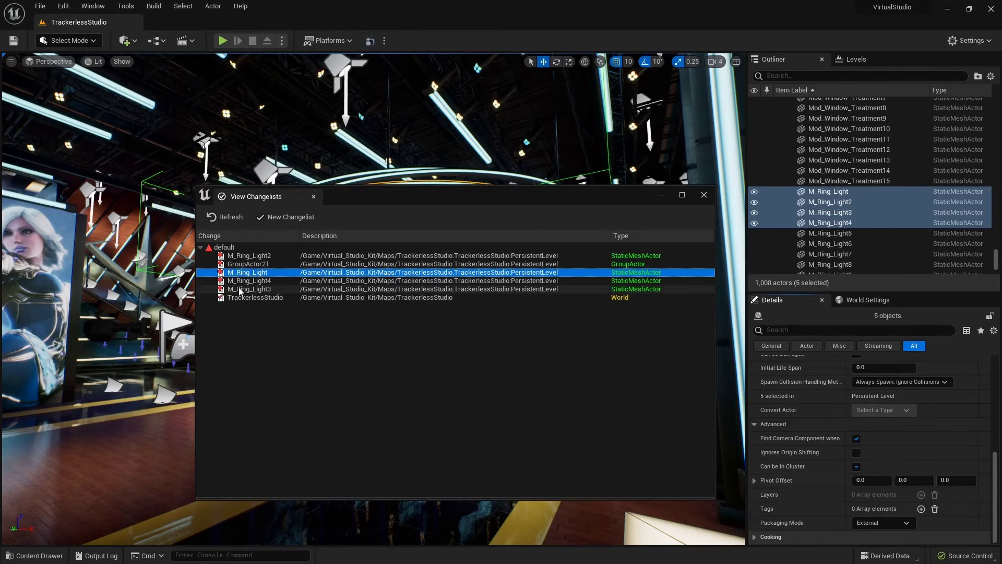
Step: Submit the default changelist with the line "Changed lower light to OFPA" added above the validation tag, and close the changelists
click(247, 249)
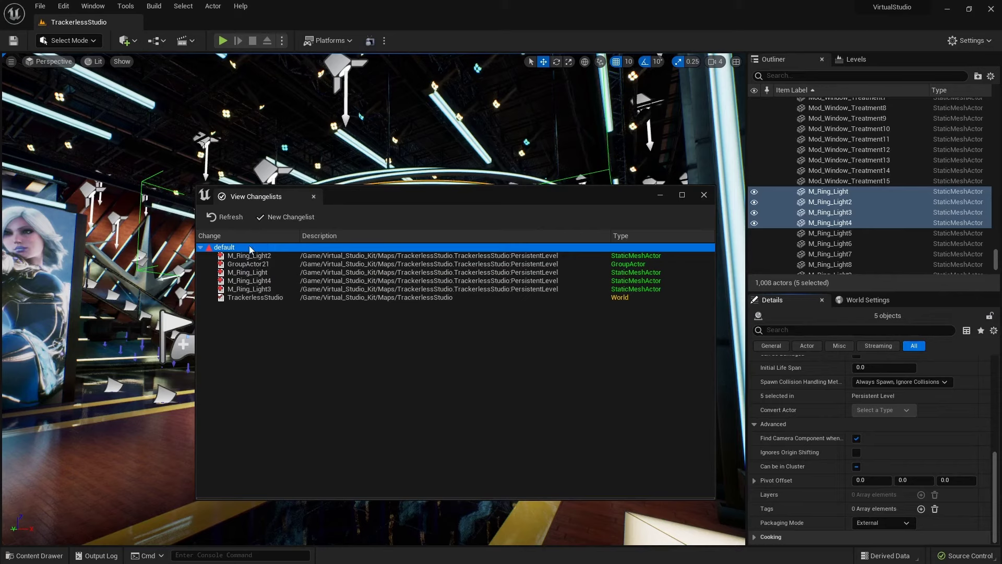
right_click(249, 247)
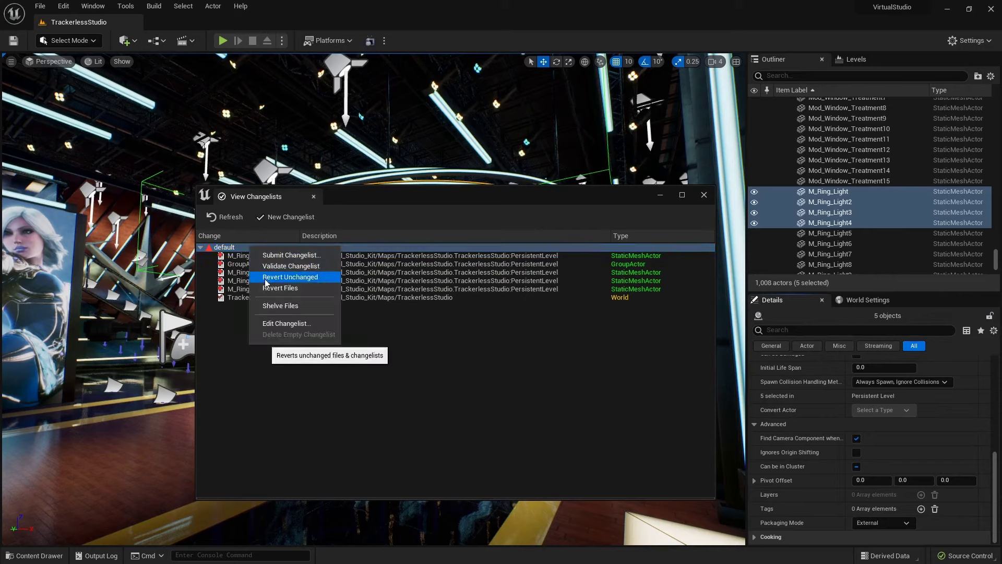
click(284, 256)
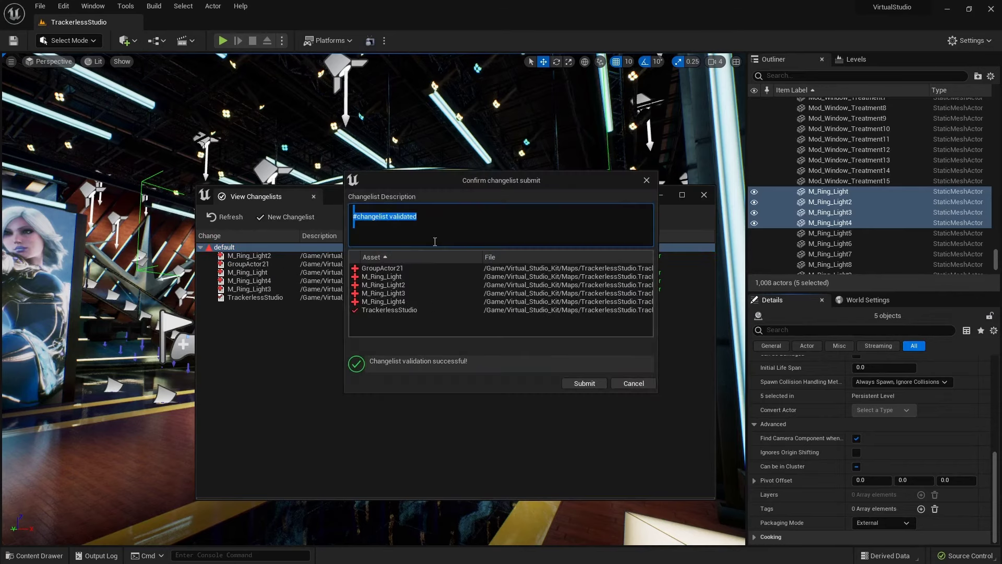
click(360, 206)
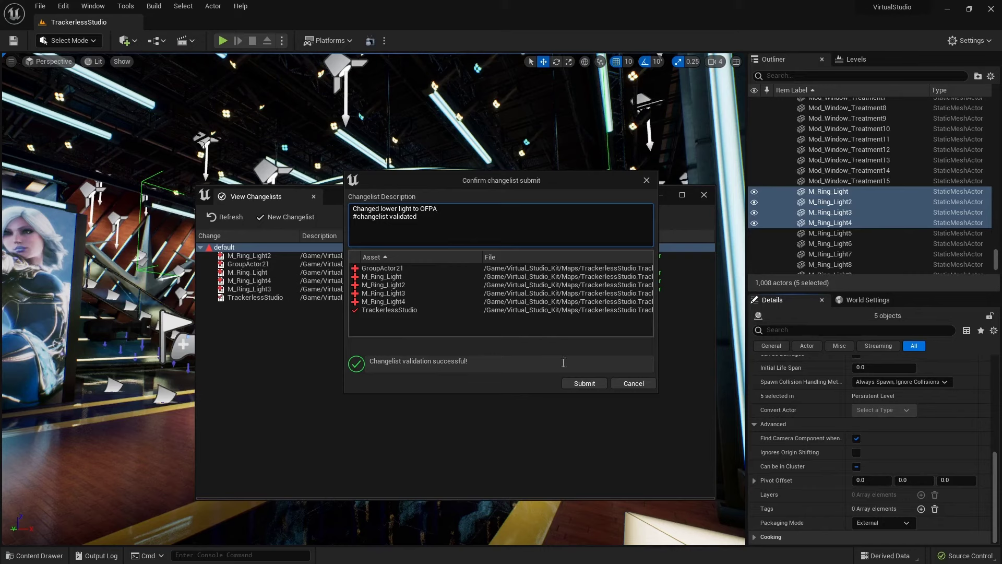
click(593, 383)
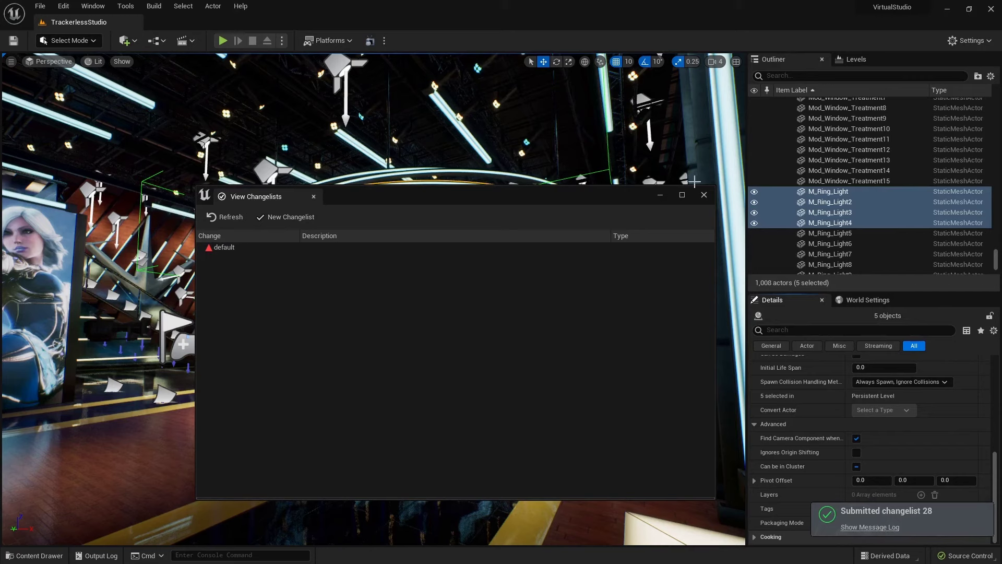
click(705, 195)
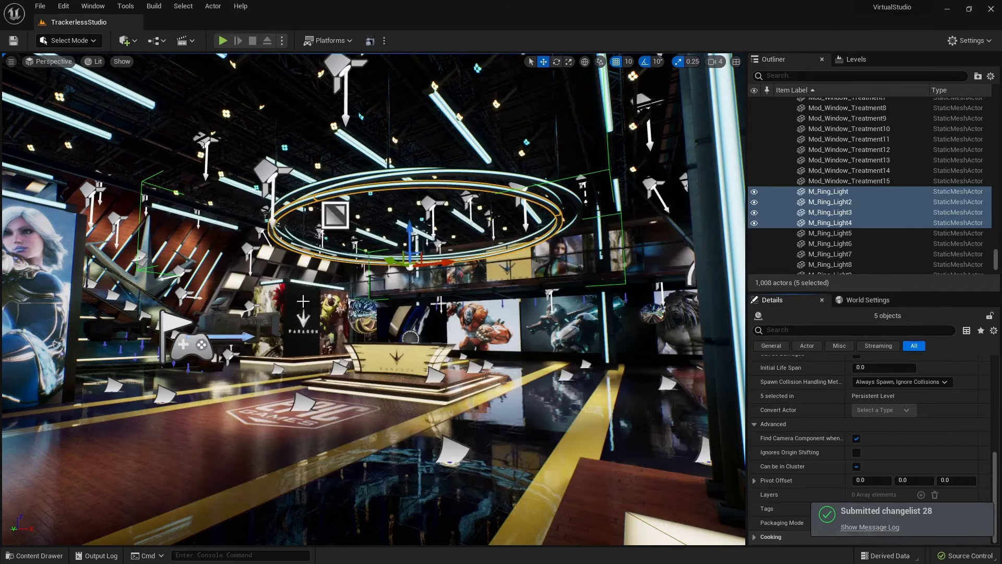
Step: Reopen the changelists, refresh them, check the default changelist for remaining files, and close the window
click(965, 556)
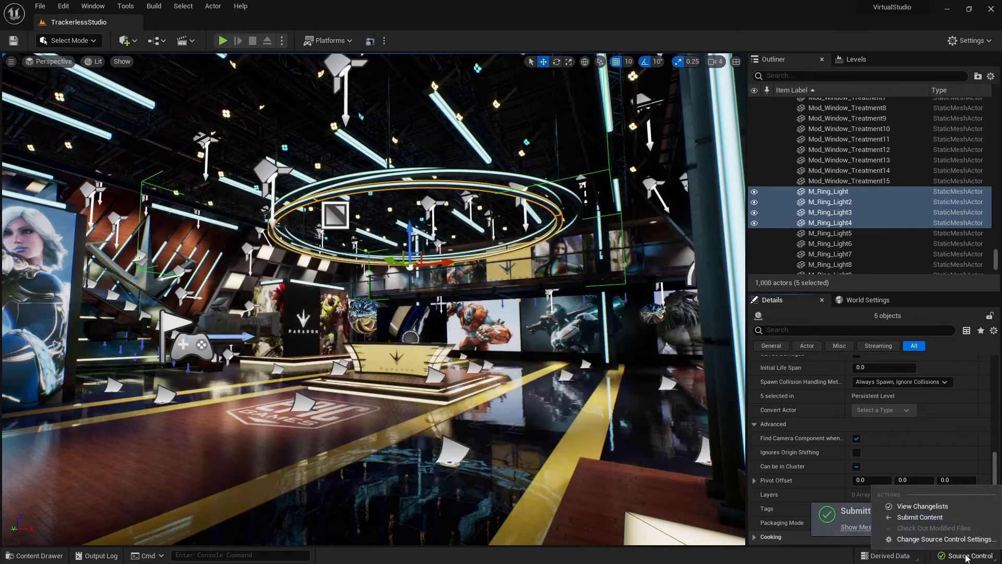
click(922, 507)
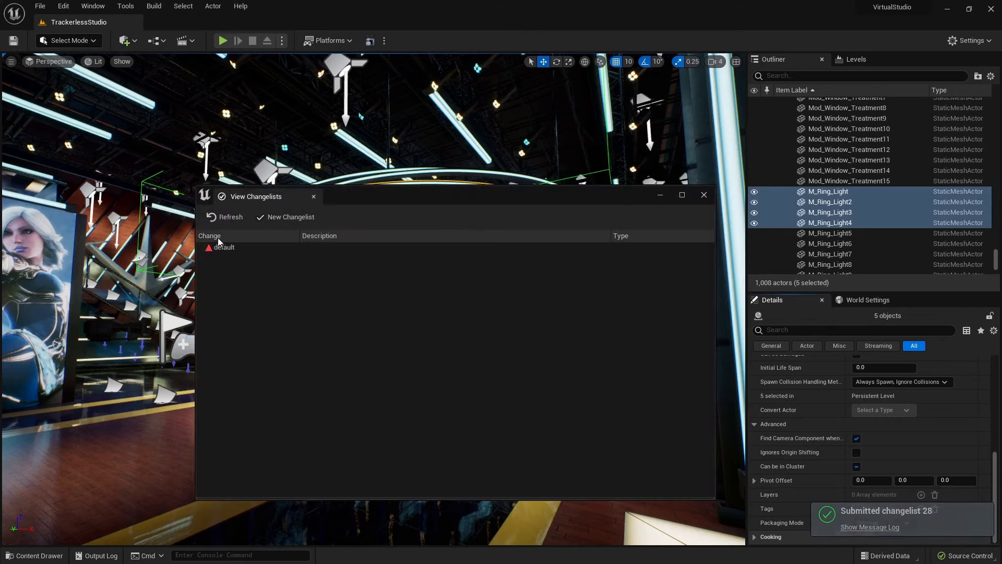
click(212, 217)
click(220, 248)
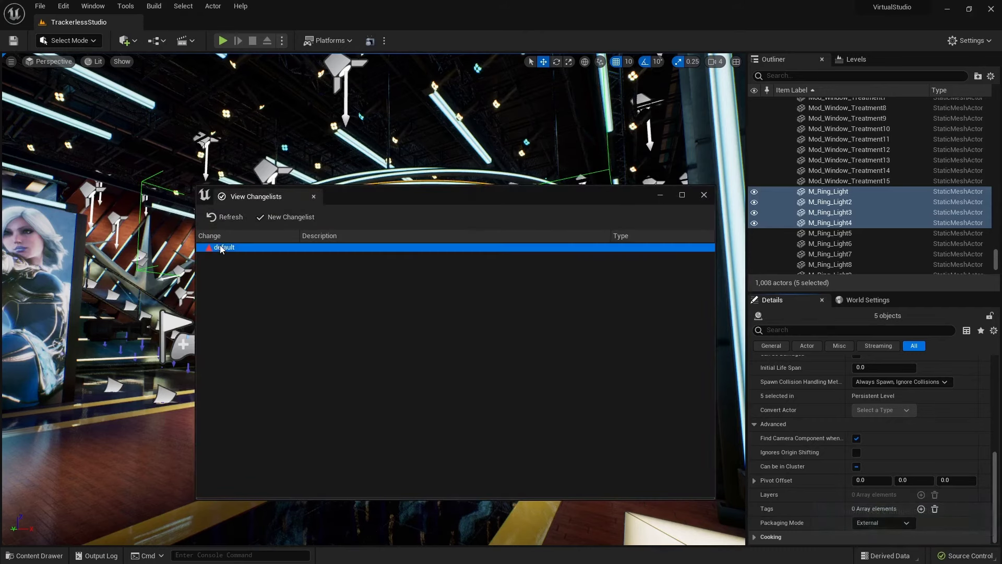
click(445, 317)
click(705, 195)
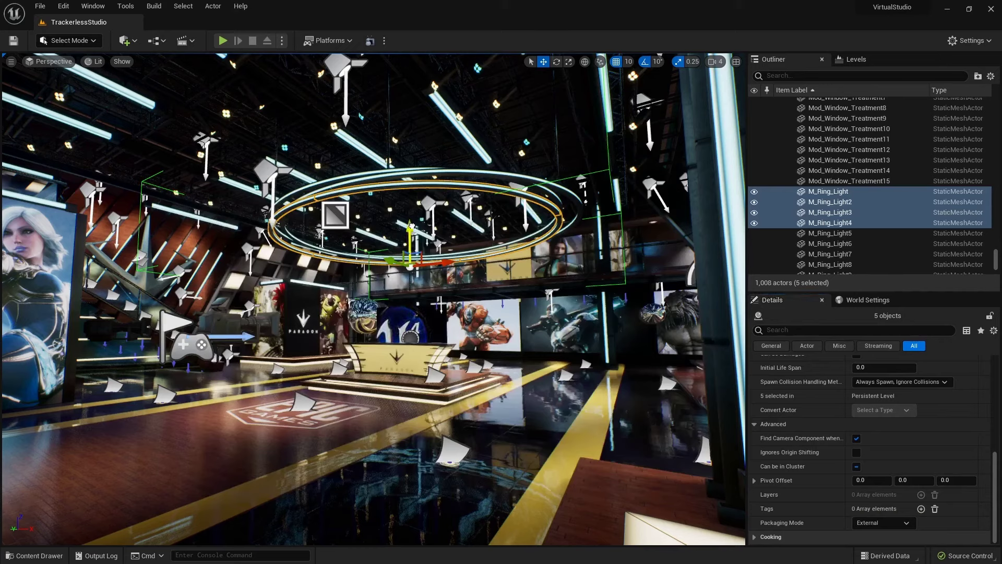
Step: Lower the selected ring light group toward the desk and expand the default changelist to examine its checked-out files
drag(410, 228, 404, 281)
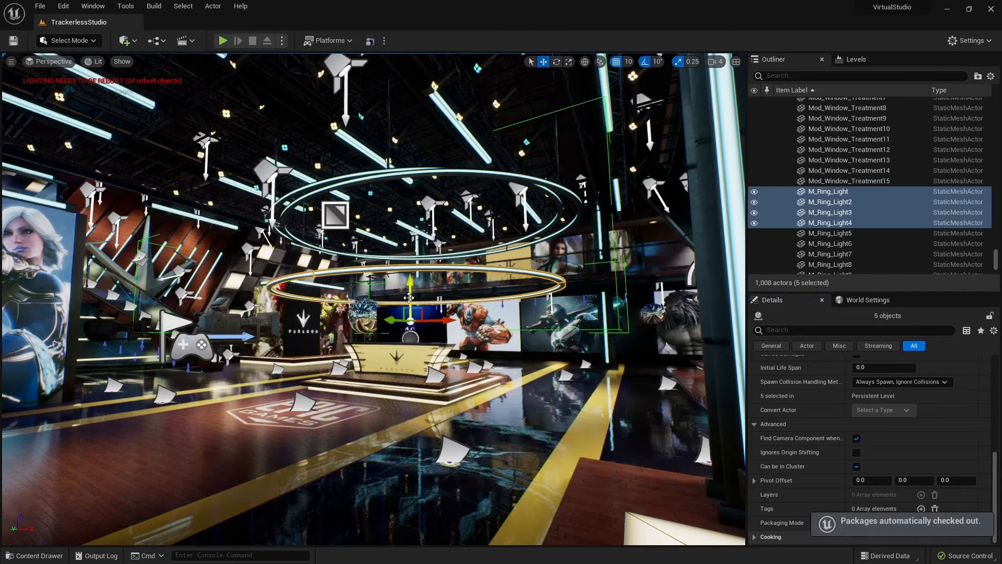
click(958, 558)
click(898, 506)
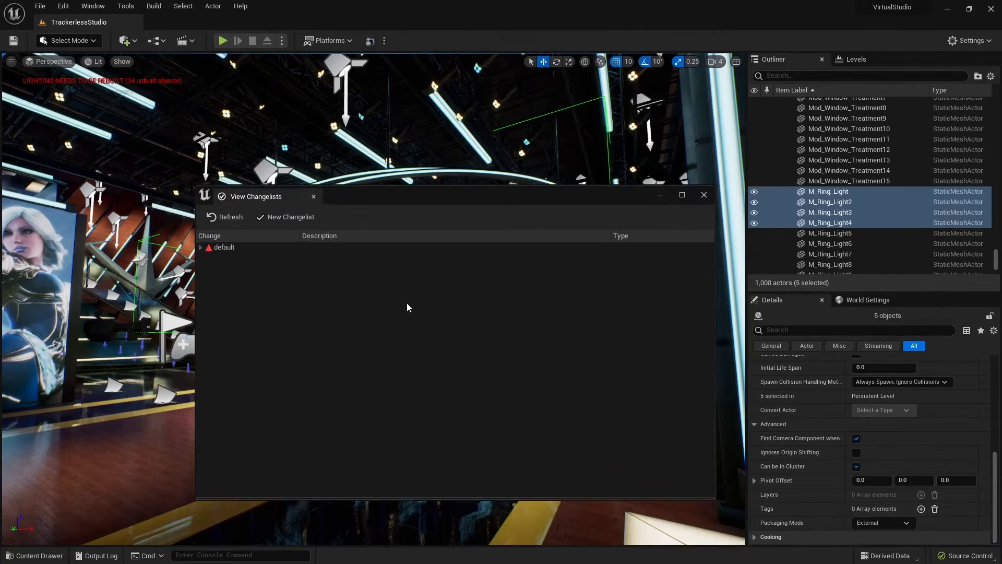
click(200, 247)
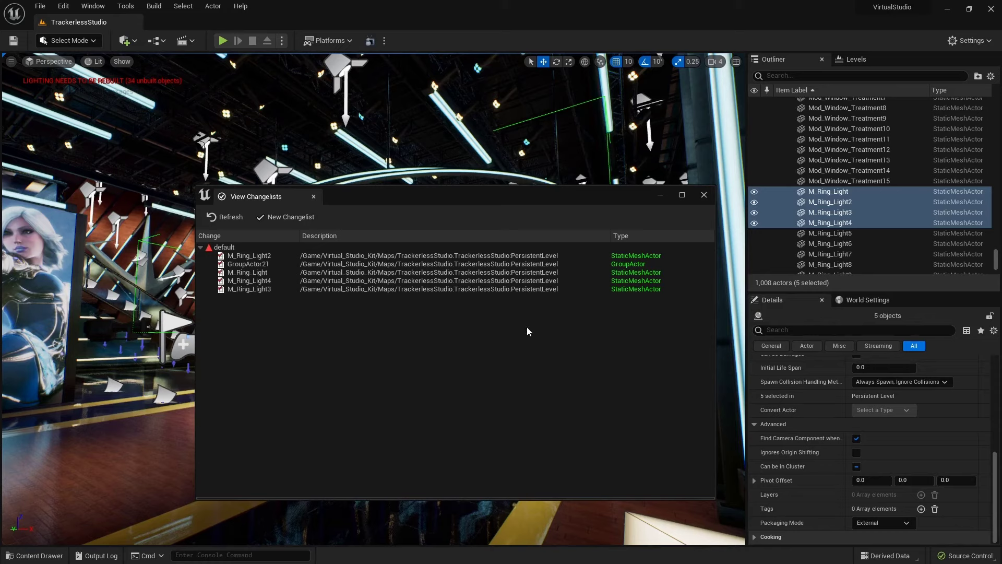
drag(478, 194, 480, 176)
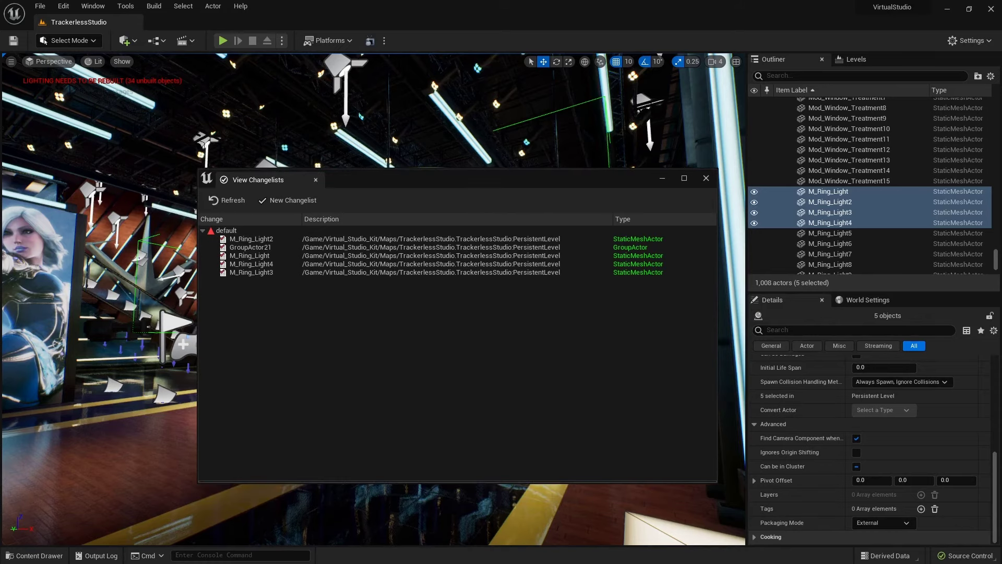
Step: Switch to Perforce P4V, refresh it, and inspect the status of TrackerlessStudio.umap and the pending external actor files
key(alt+Tab)
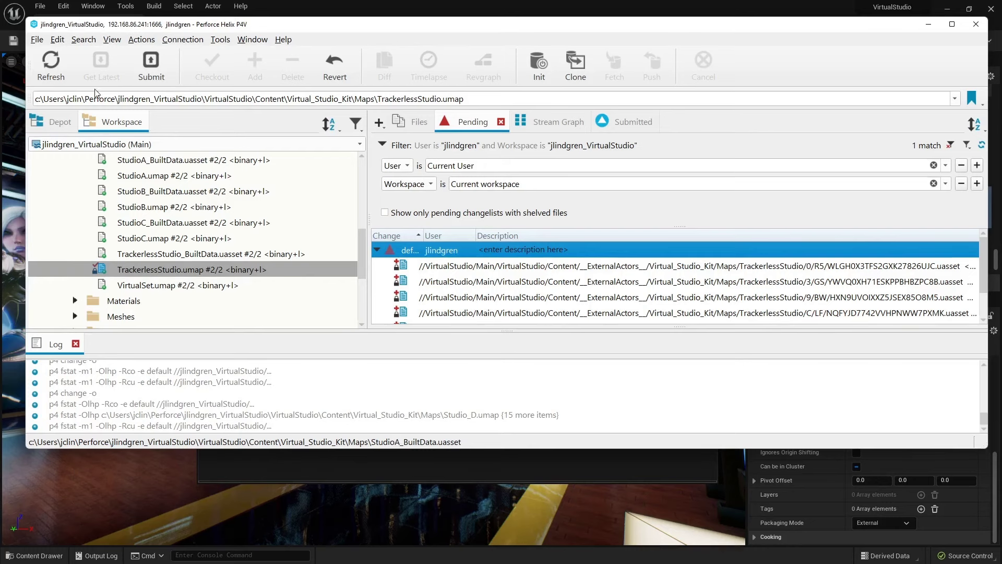
click(53, 72)
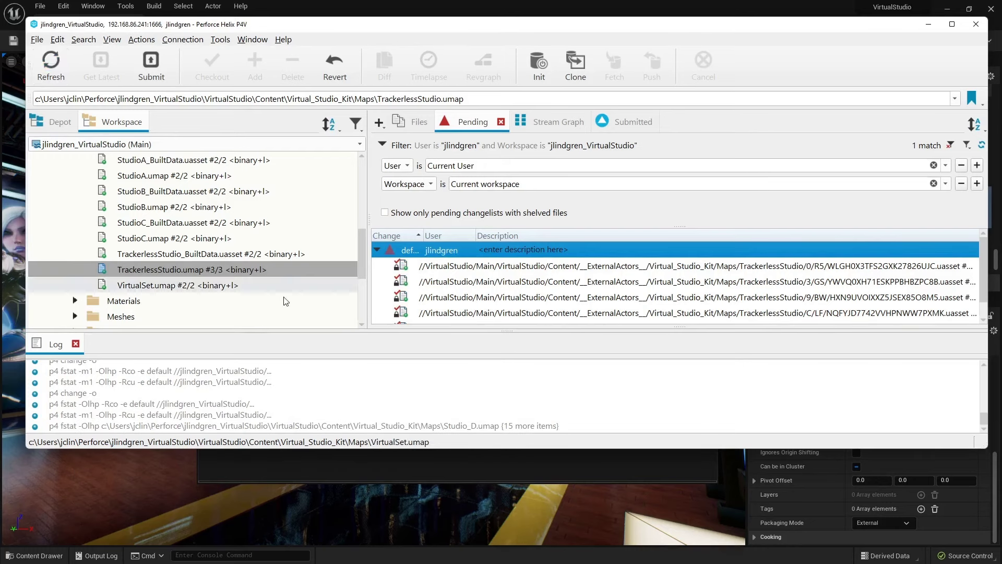
click(187, 272)
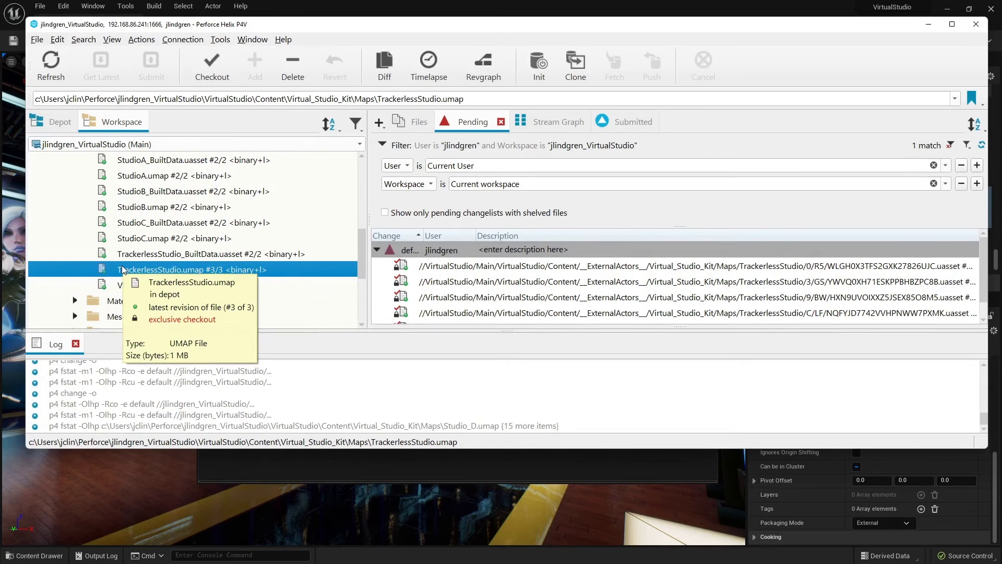
scroll(244, 272, up, 3)
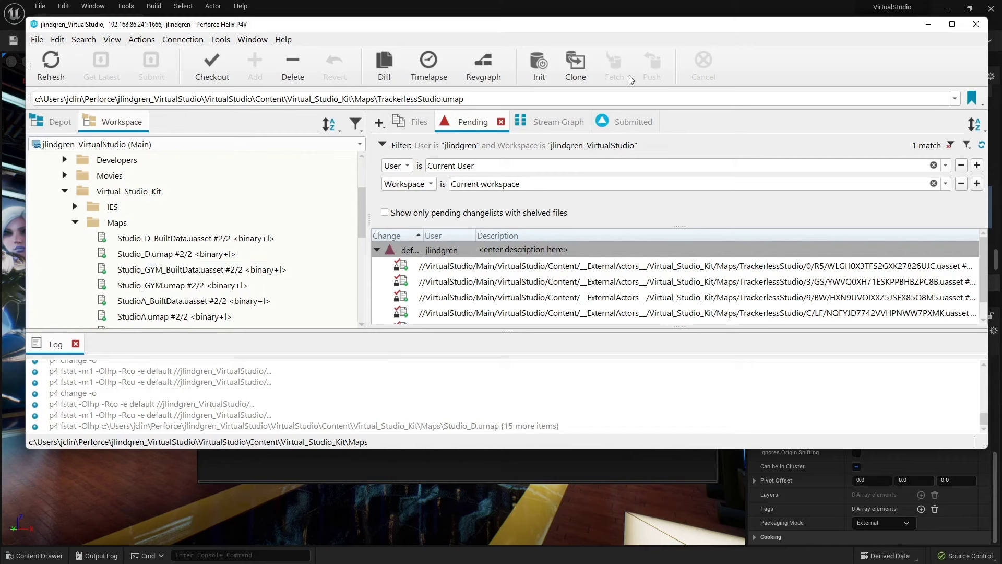
click(491, 266)
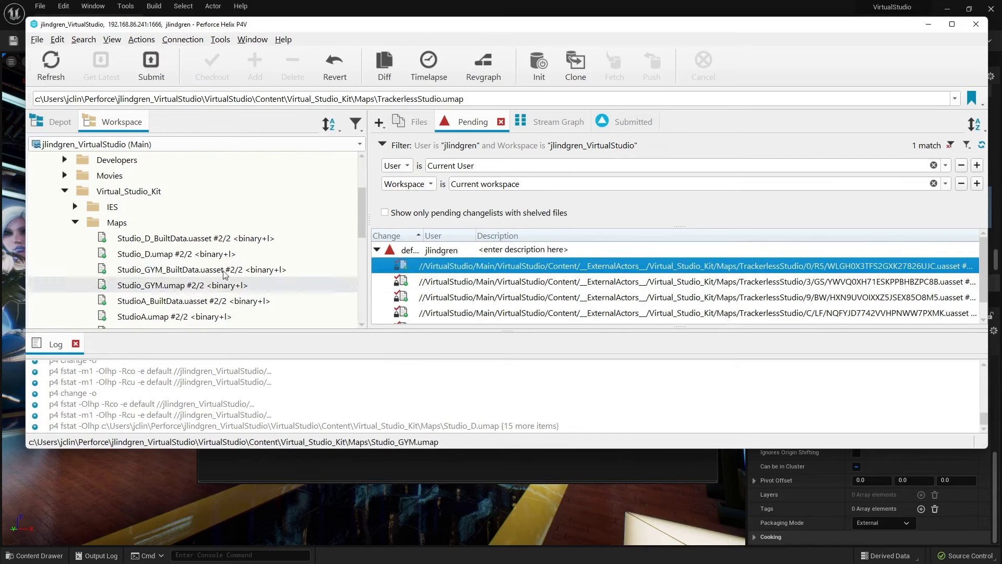
Step: Collapse the Virtual_Studio_Kit content folder and expand __ExternalActors__ in the workspace tree down to Virtual_Studio_Kit/Maps/TrackerlessStudio
click(64, 191)
scroll(65, 195, up, 2)
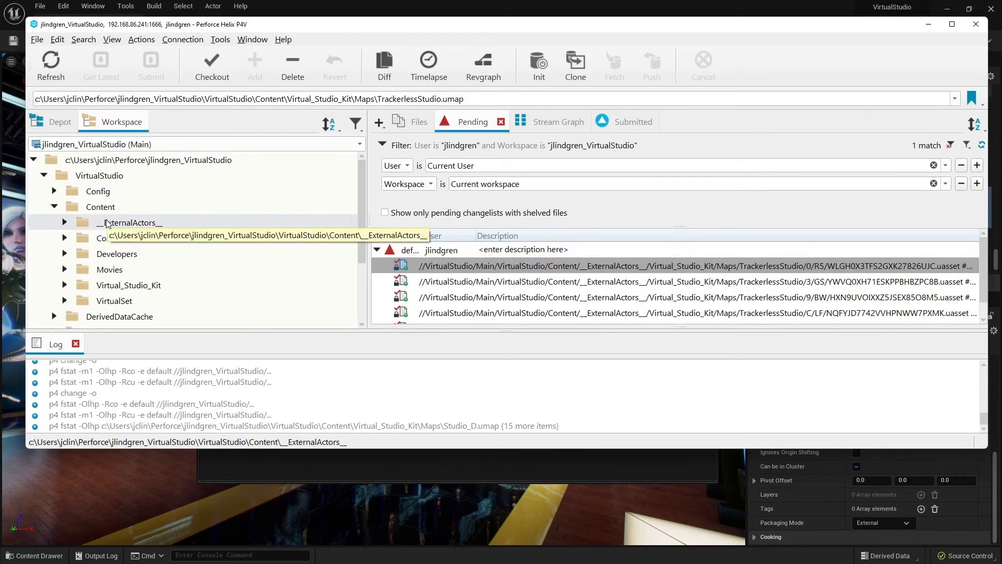
click(73, 223)
click(64, 224)
click(75, 238)
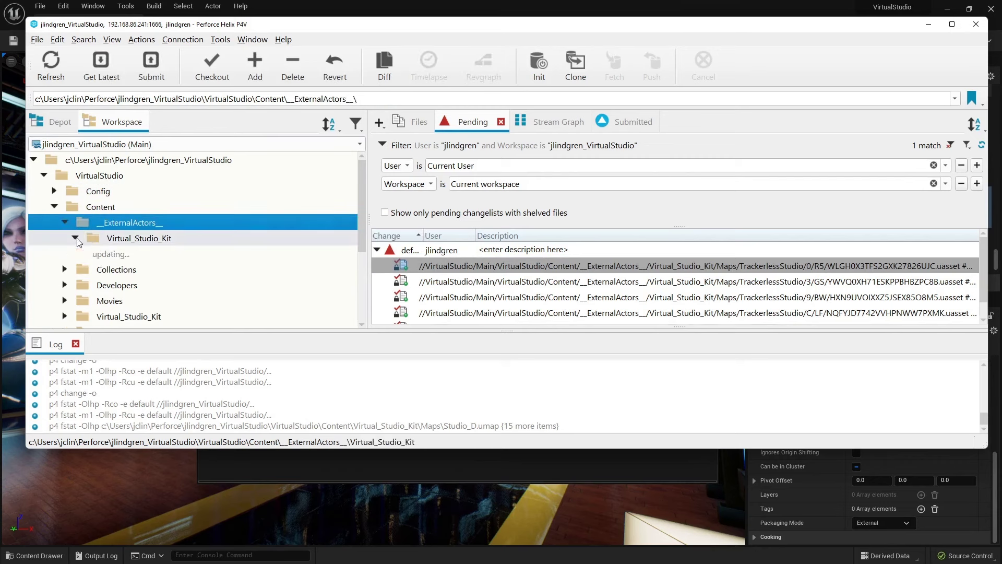
click(86, 254)
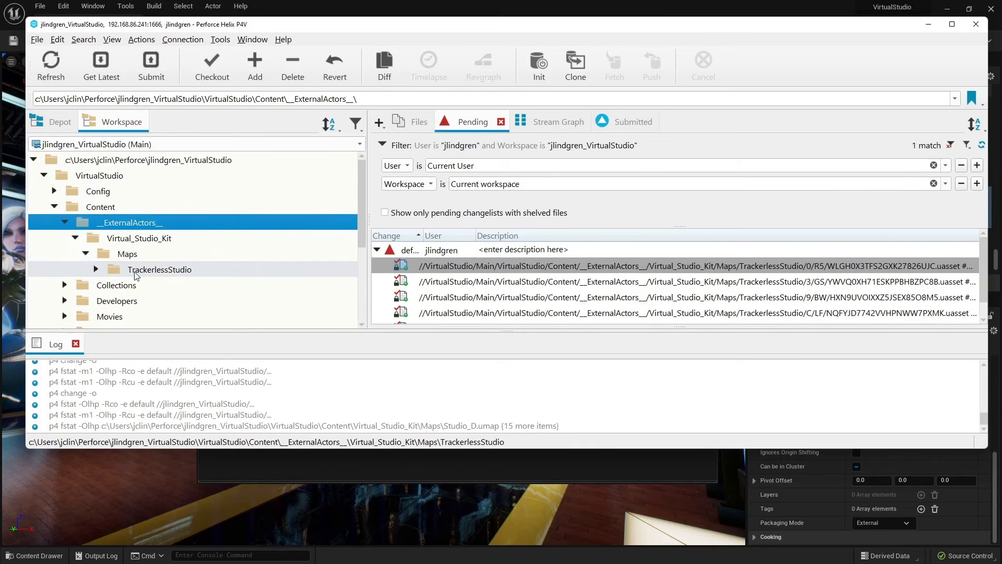
click(135, 270)
click(96, 270)
scroll(105, 261, down, 2)
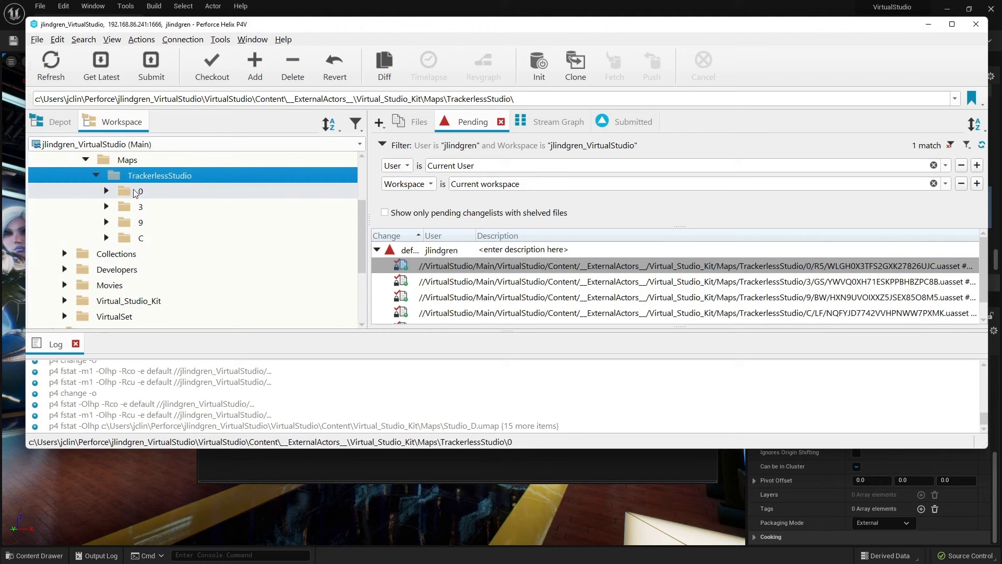
Step: Expand the 0/R5, 3/GS and 9/BW subfolders to examine their actor files, and return to the Unreal Editor's changelists
click(106, 191)
click(117, 207)
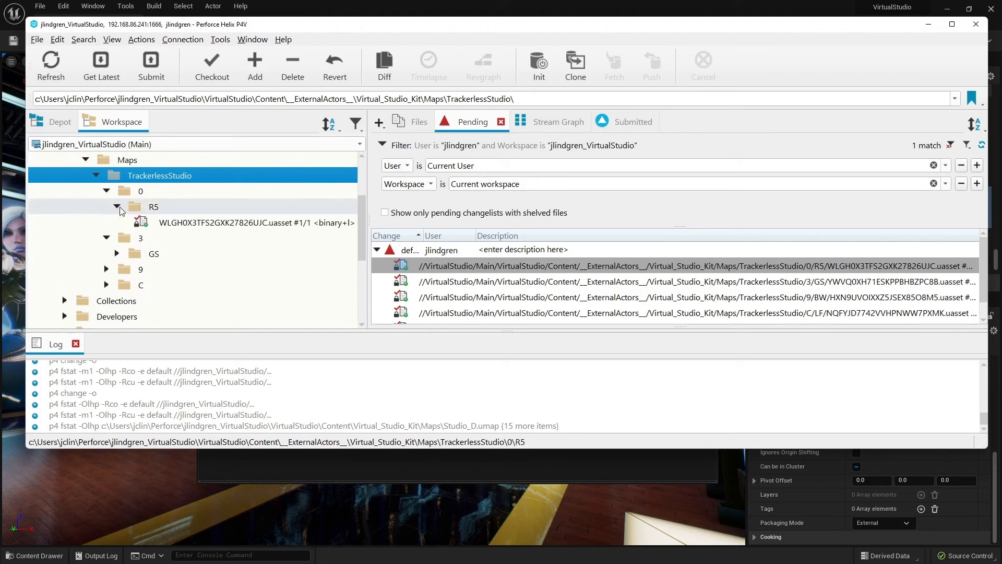
click(106, 238)
click(117, 254)
click(107, 285)
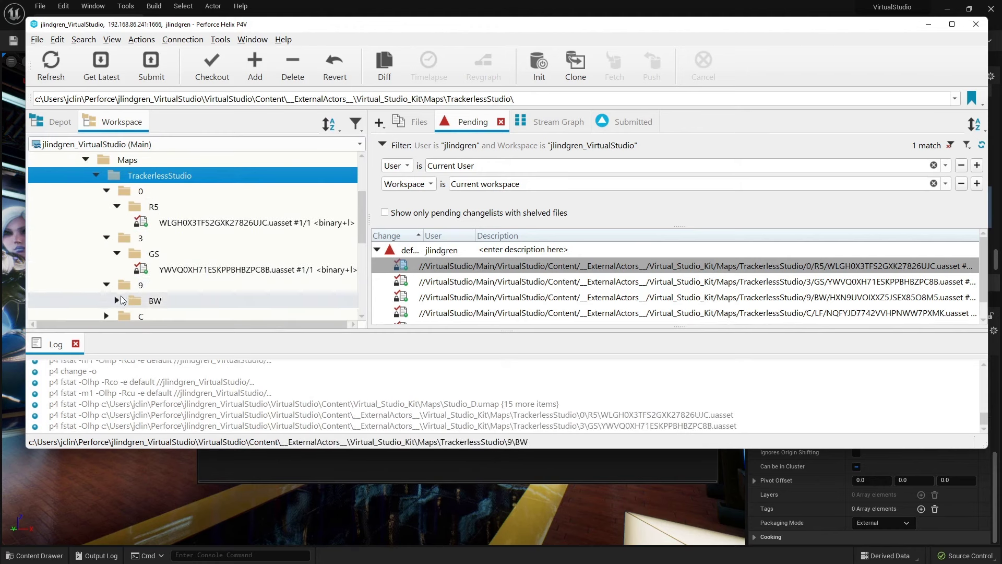
click(117, 301)
scroll(119, 303, down, 2)
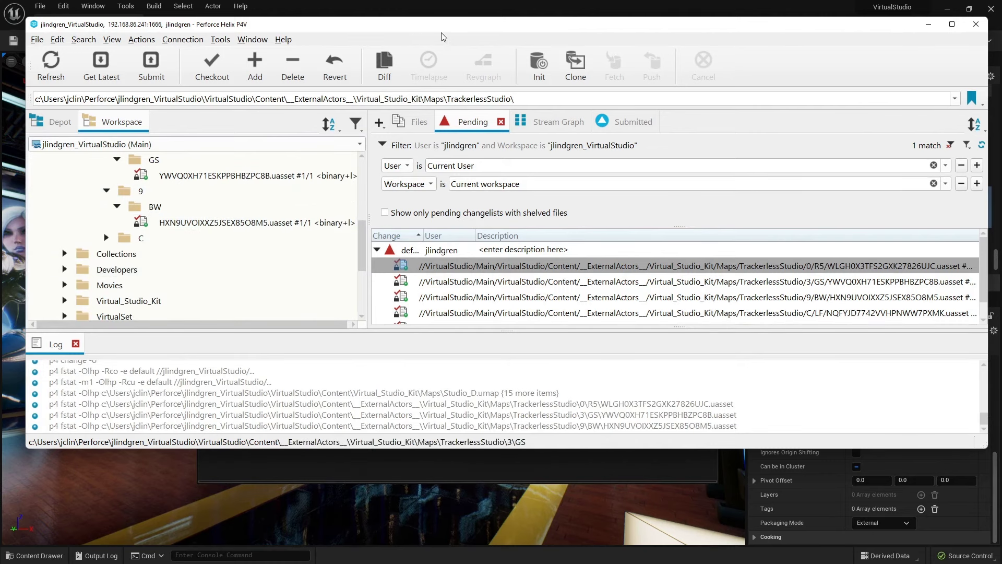
drag(469, 27, 444, 55)
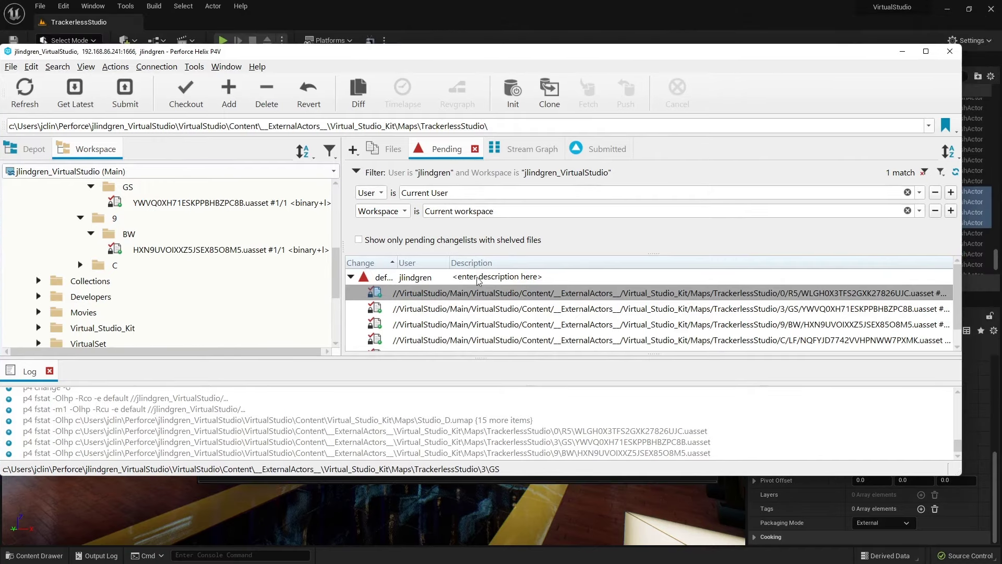
click(903, 51)
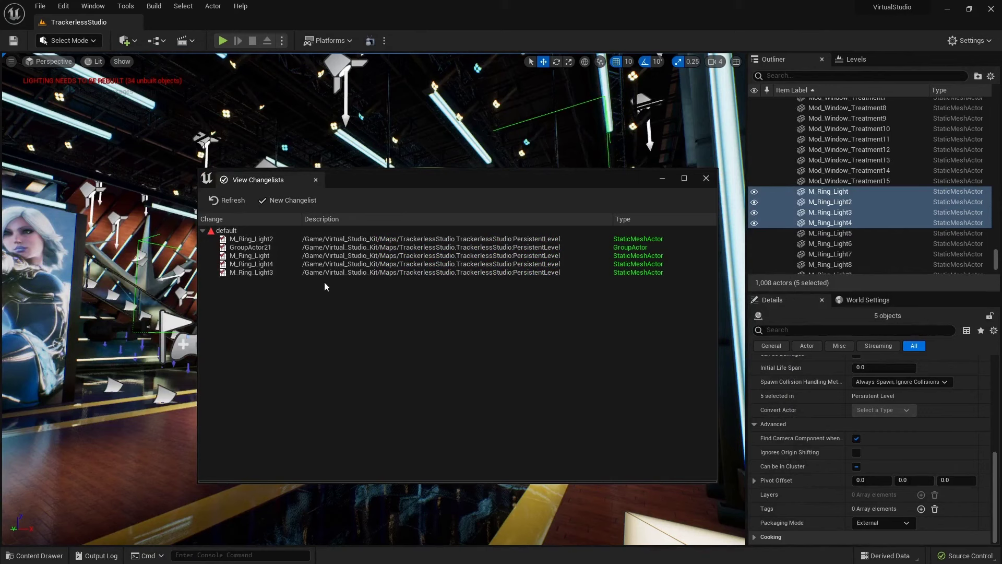